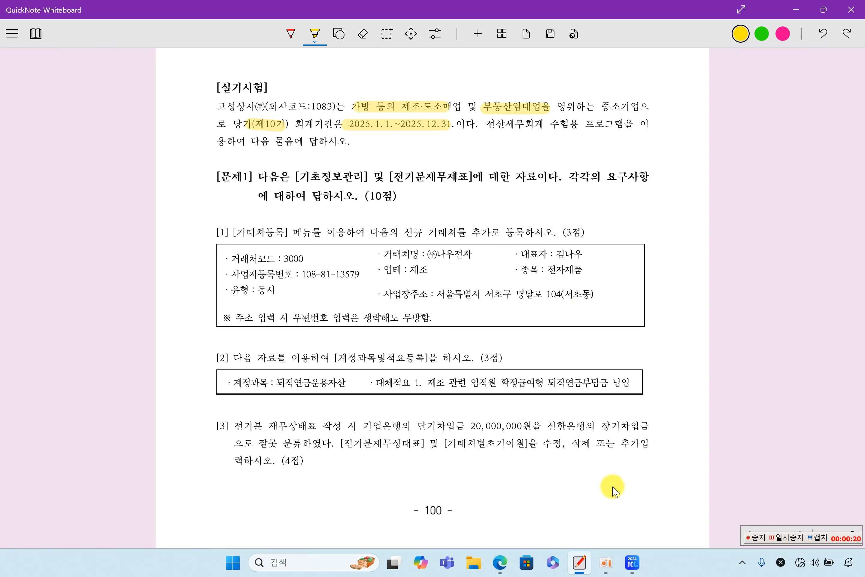
# - Switch to KcLep and log in to company 1083 고성상사(주)
pyautogui.click(632, 562)
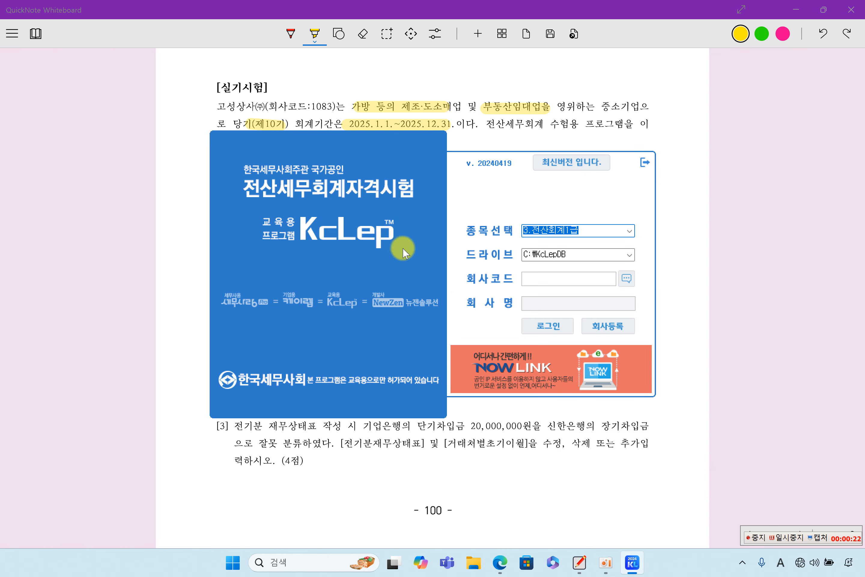
pyautogui.click(625, 278)
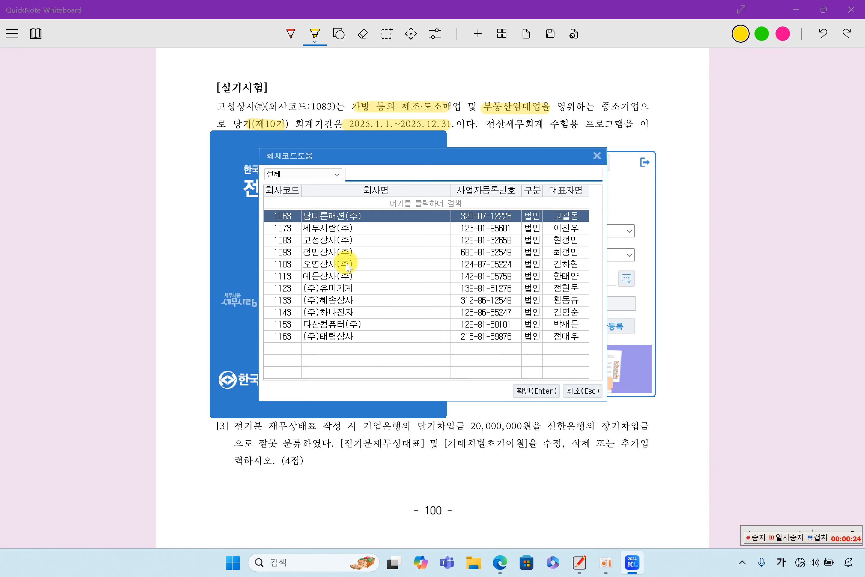
pyautogui.click(331, 241)
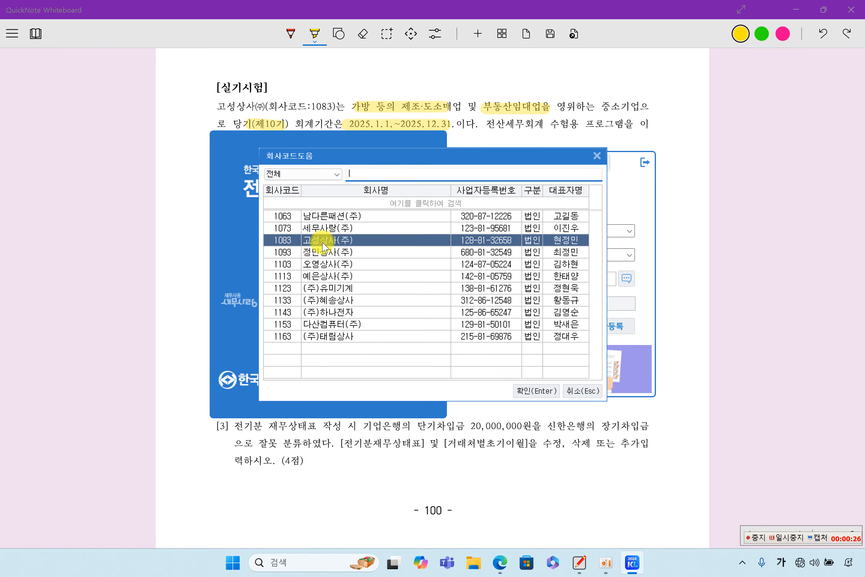
pyautogui.doubleClick(337, 246)
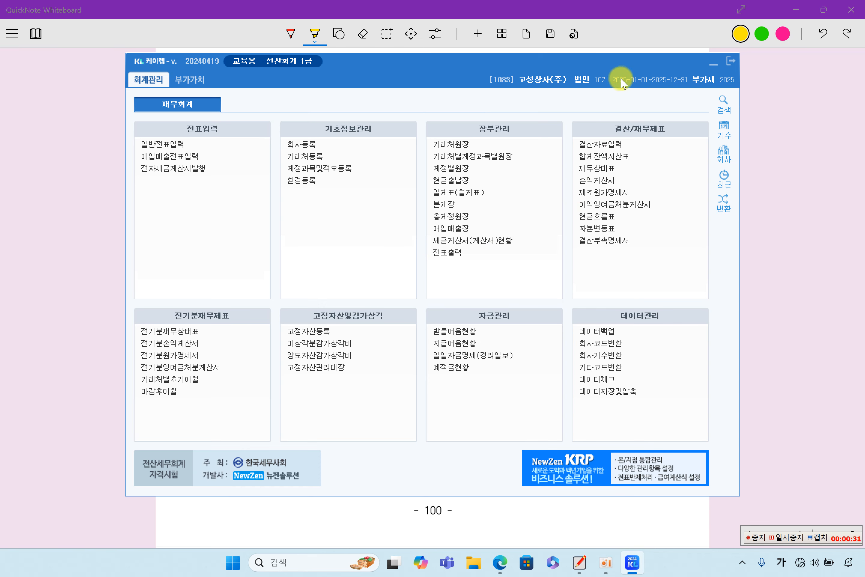
# - Return to QuickNote Whiteboard and highlight "[거래처등록]" and "신규 거래처를 추가" in question [1]
pyautogui.click(788, 127)
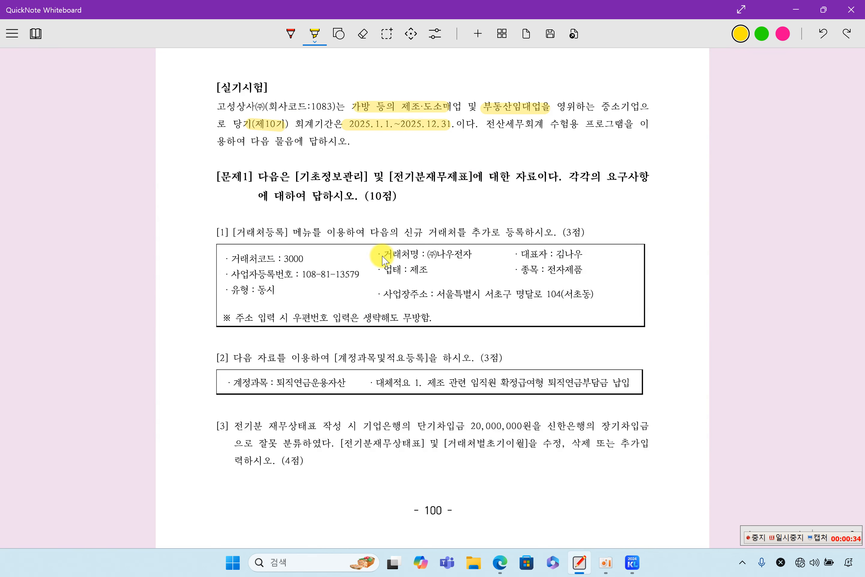
pyautogui.scroll(-3, 386, 262)
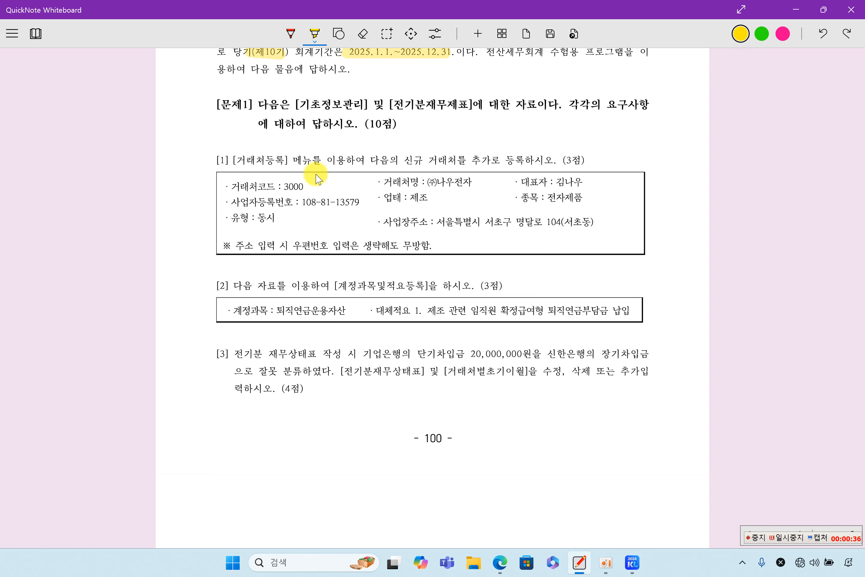
pyautogui.moveTo(233, 161); pyautogui.dragTo(285, 160)
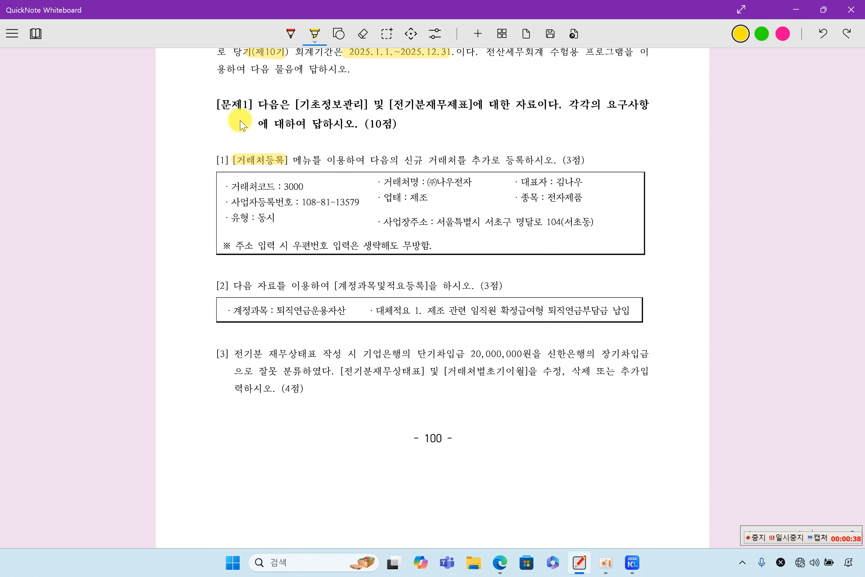
pyautogui.moveTo(396, 161); pyautogui.dragTo(495, 162)
# - In KcLep's 거래처등록, add a general vendor with code 3000, name (주)나우전자 and type 동시
pyautogui.click(632, 562)
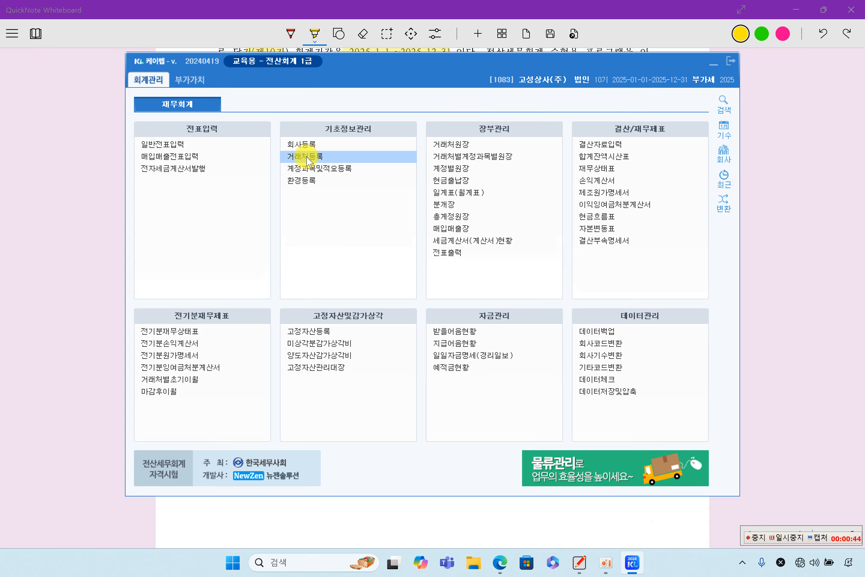
pyautogui.click(337, 157)
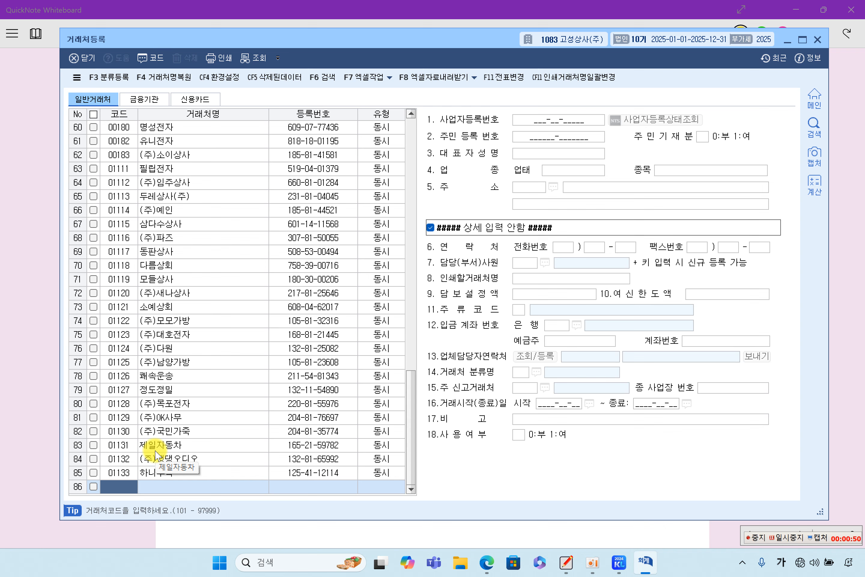
pyautogui.write('3000')
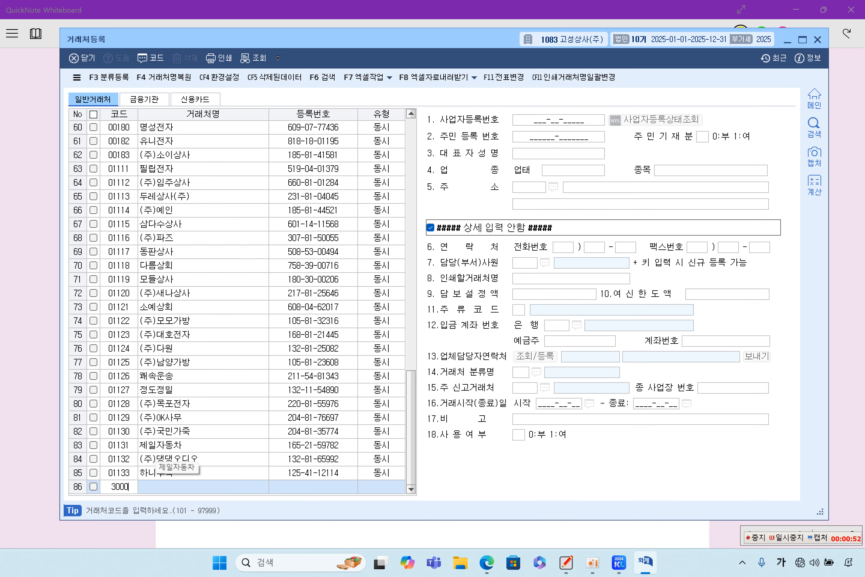
pyautogui.press('Return')
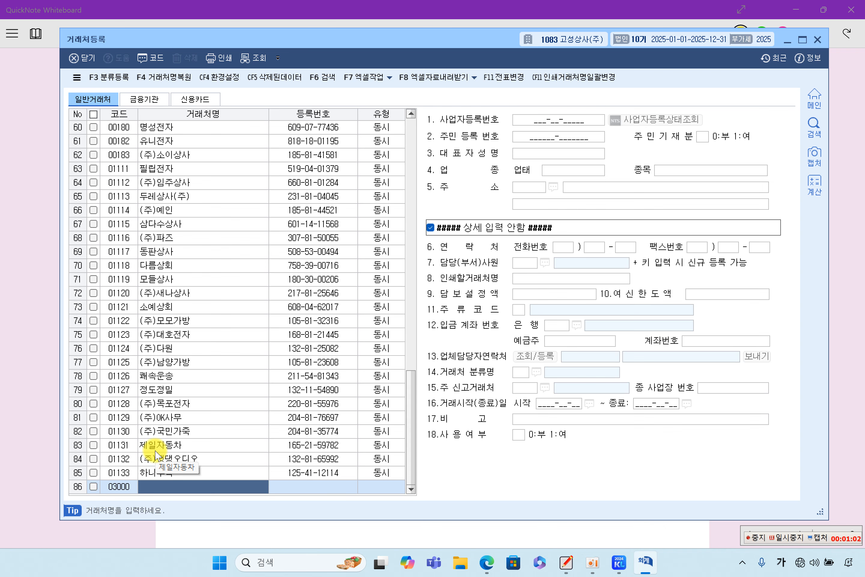
pyautogui.write('(주)')
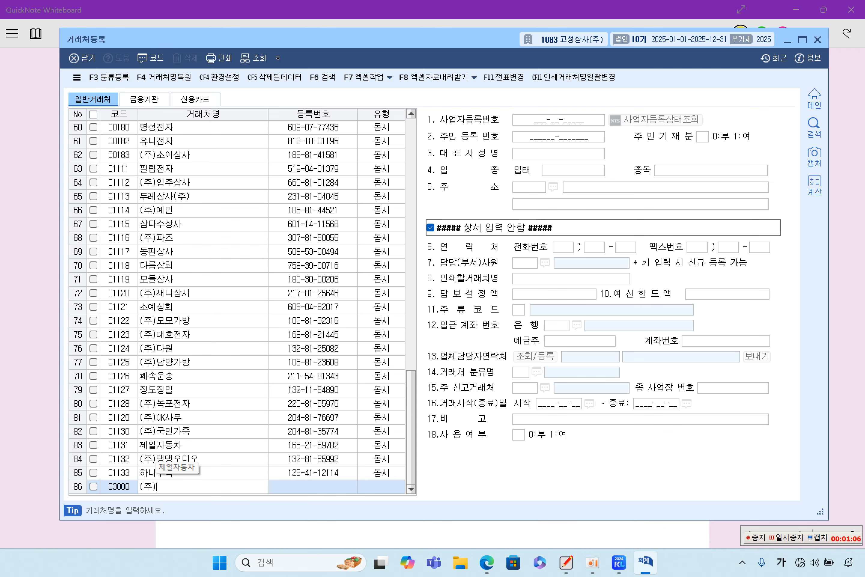
pyautogui.write('ㄴ')
pyautogui.write('ㅏ우ㅈ')
pyautogui.write('자')
pyautogui.press('Return')
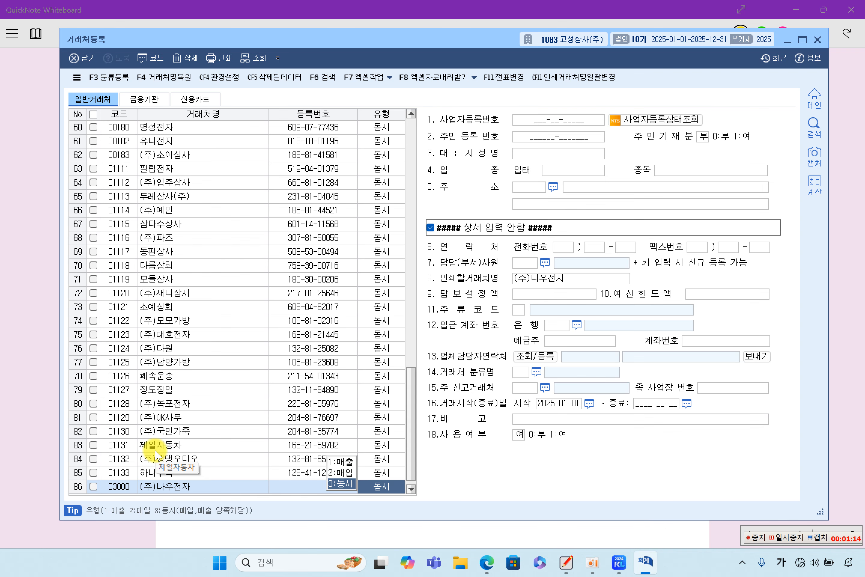
pyautogui.press('Return')
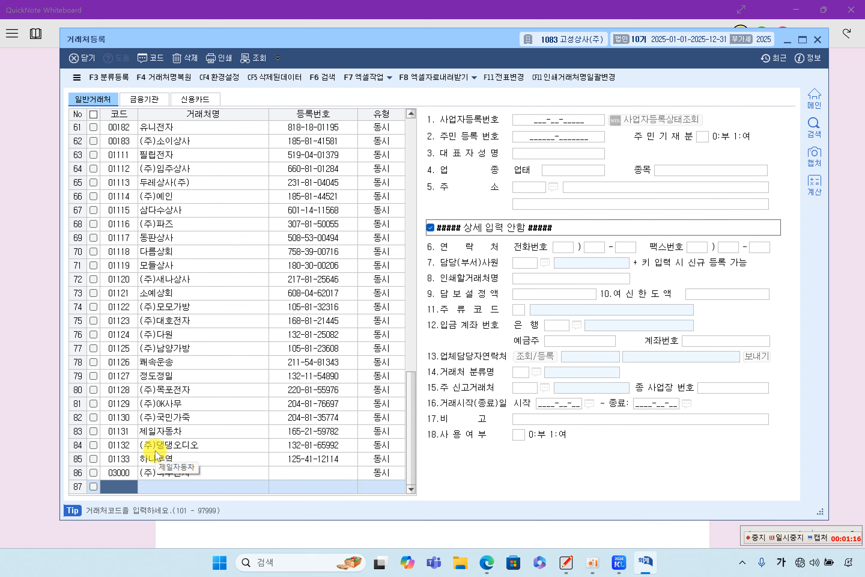
# - Enter the business registration number for vendor (주)나우전자
pyautogui.press('Up')
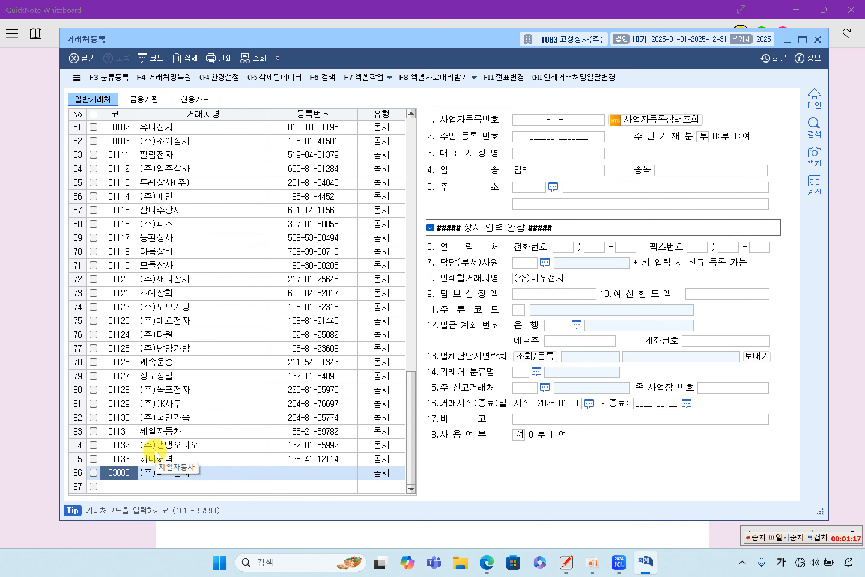
pyautogui.click(216, 473)
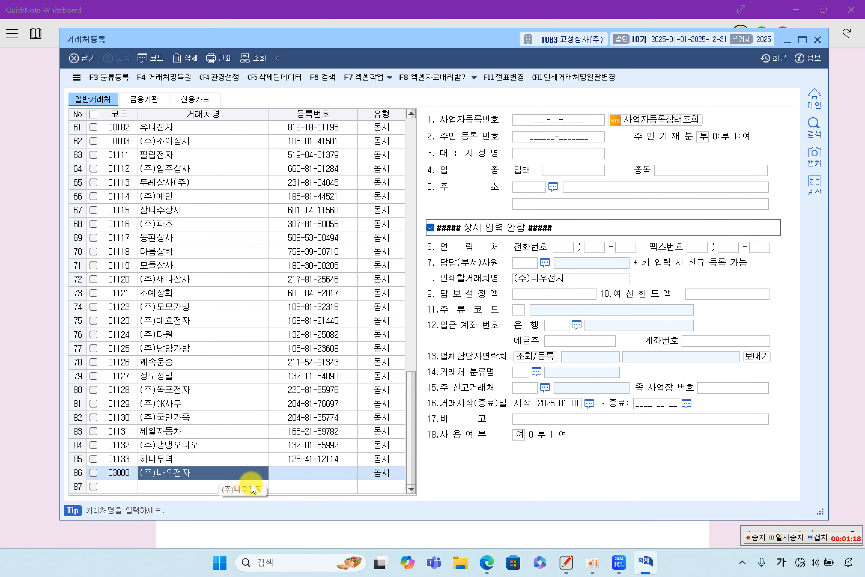
pyautogui.click(555, 121)
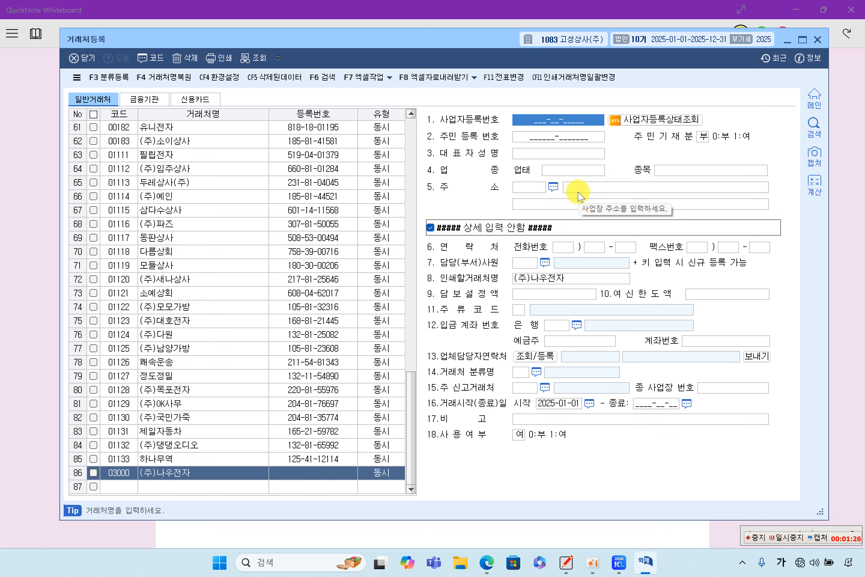
pyautogui.write('108-81-')
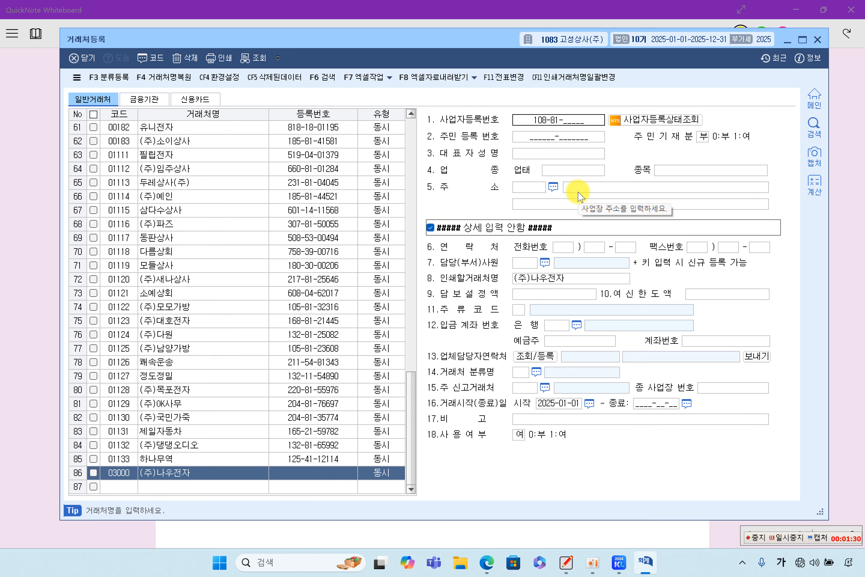
pyautogui.write('13579')
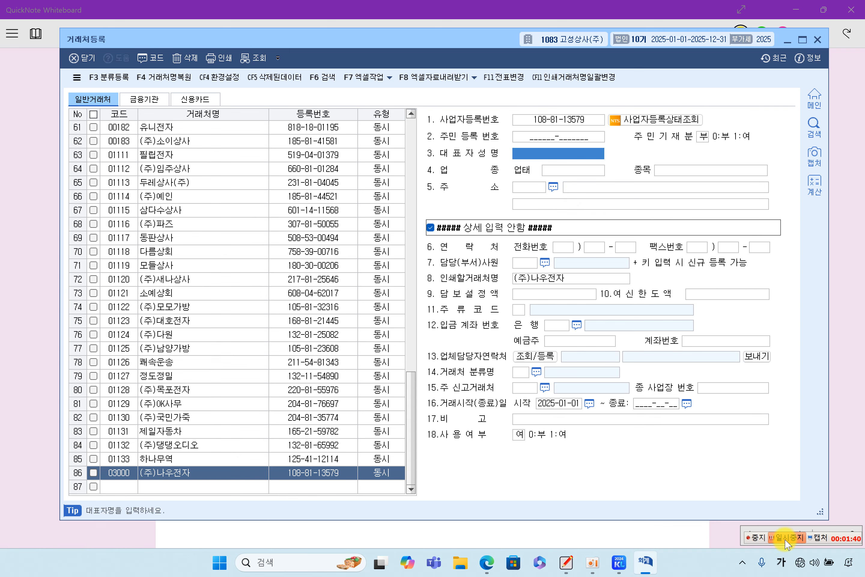
# - Check the representative name, business type, business item and address fields of (주)나우전자, and close 거래처등록
pyautogui.click(787, 543)
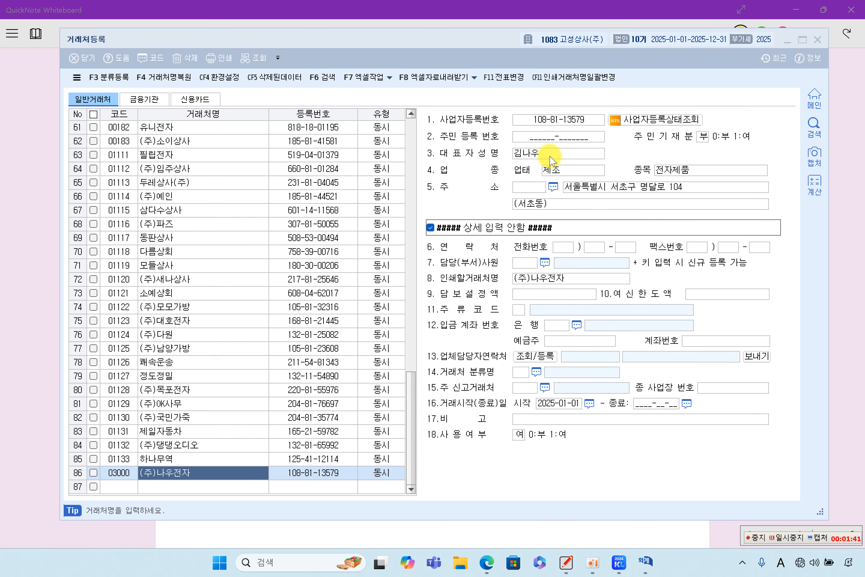
pyautogui.click(551, 156)
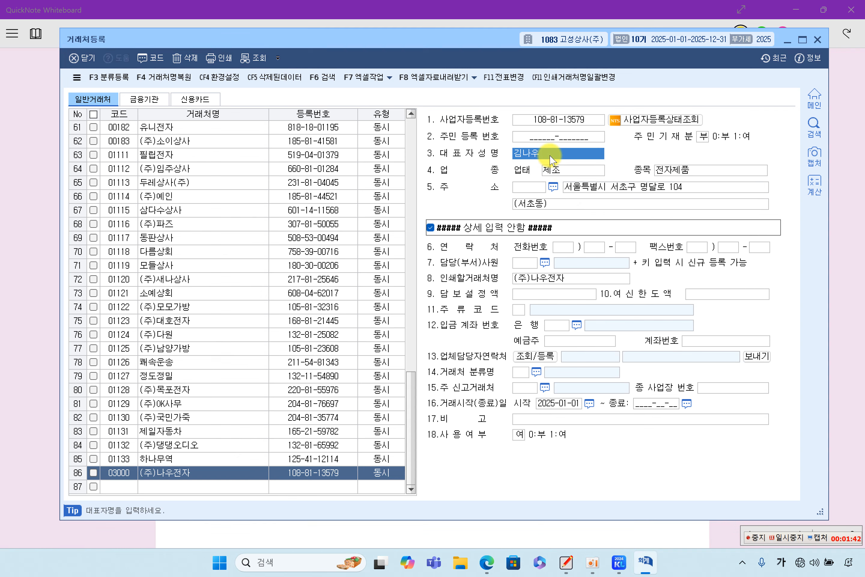
pyautogui.press('Return')
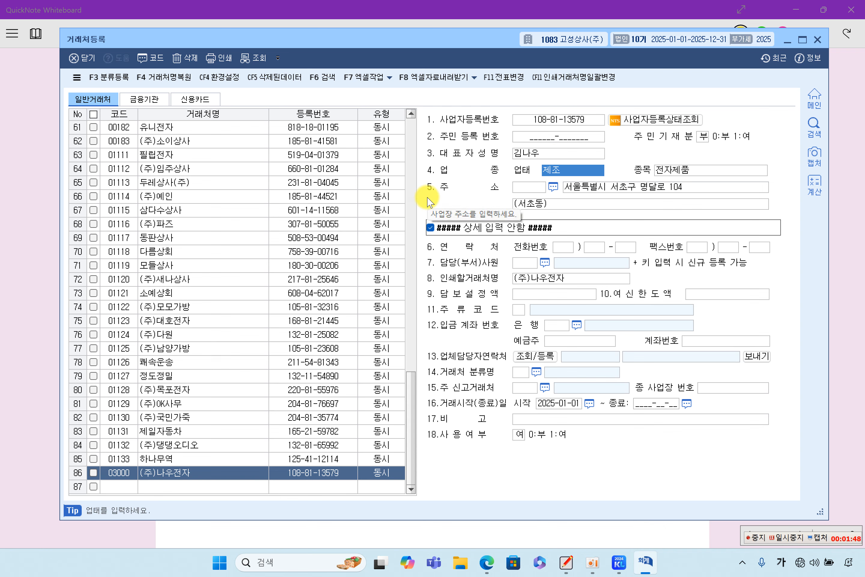
pyautogui.press('Return')
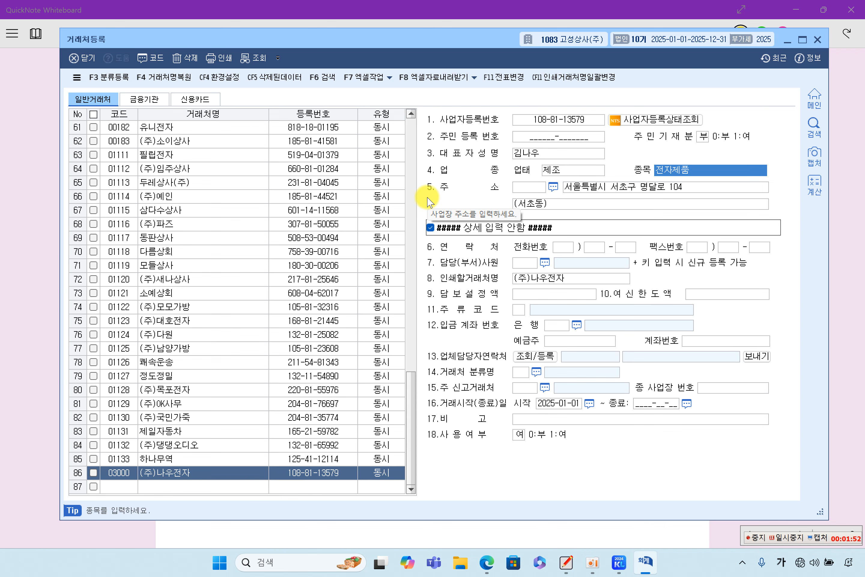
pyautogui.press('Return')
pyautogui.press('Return')
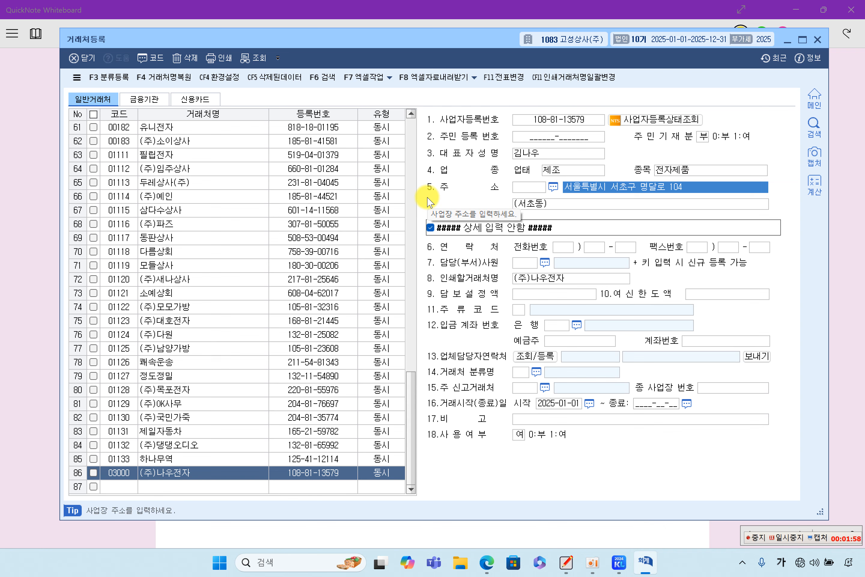
pyautogui.press('Return')
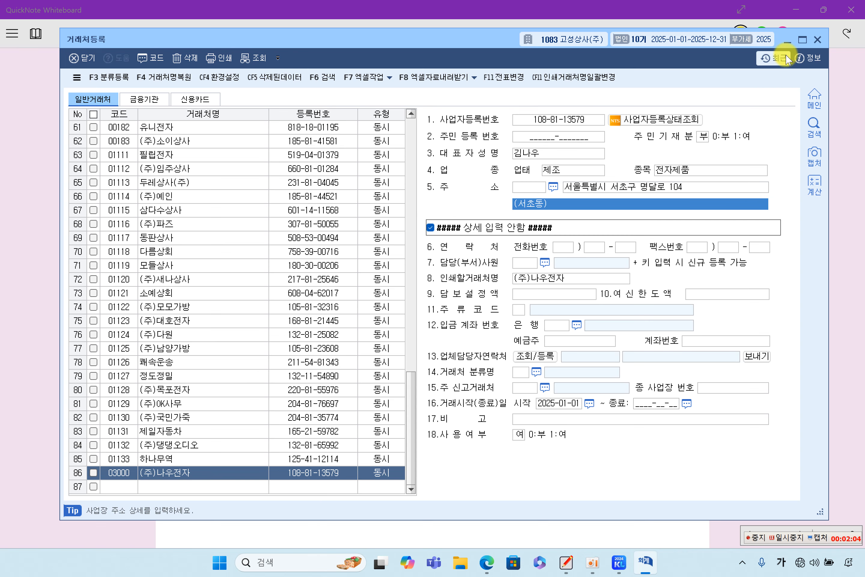
pyautogui.click(817, 39)
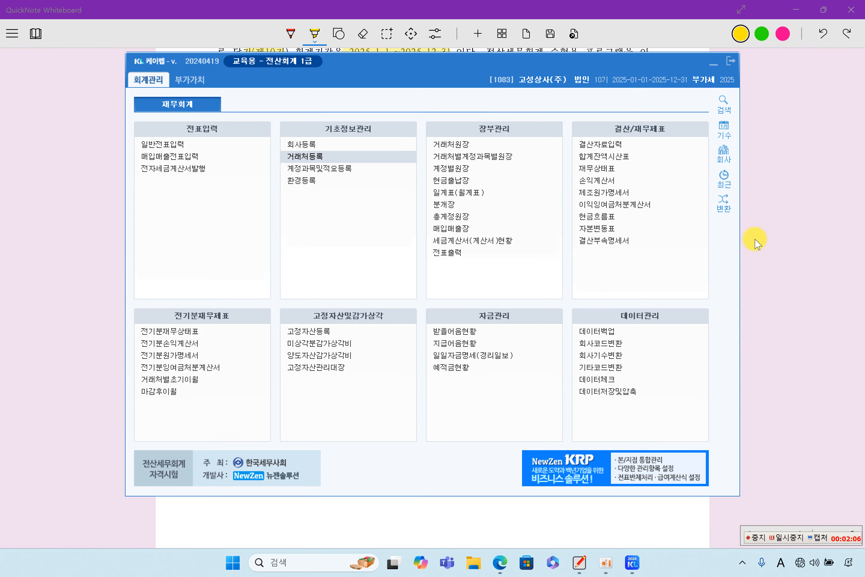
# - In the whiteboard's question [2], highlight "[계정과목및적요등록]", the account "퇴직연금운용자산" and the full 대체적요 1 text
pyautogui.click(756, 240)
pyautogui.scroll(-4, 465, 286)
pyautogui.scroll(2, 465, 287)
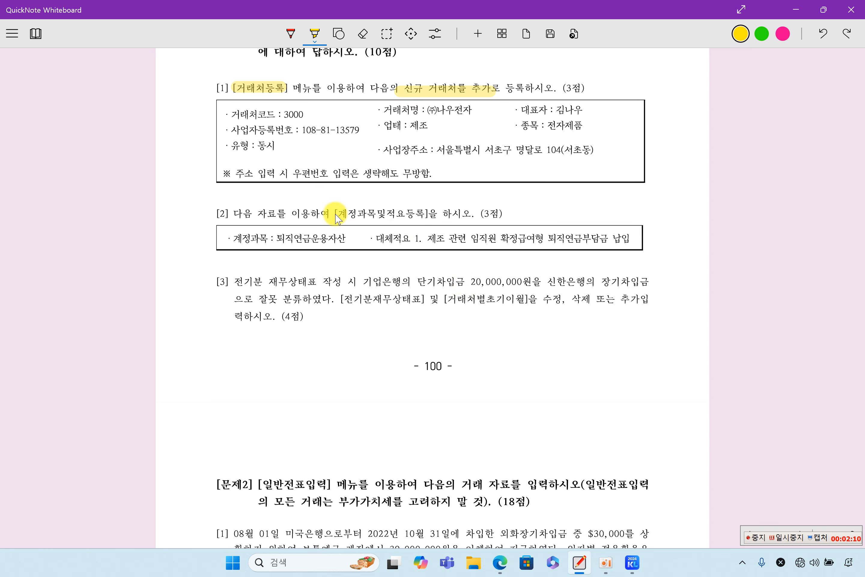
pyautogui.moveTo(332, 213); pyautogui.dragTo(416, 218)
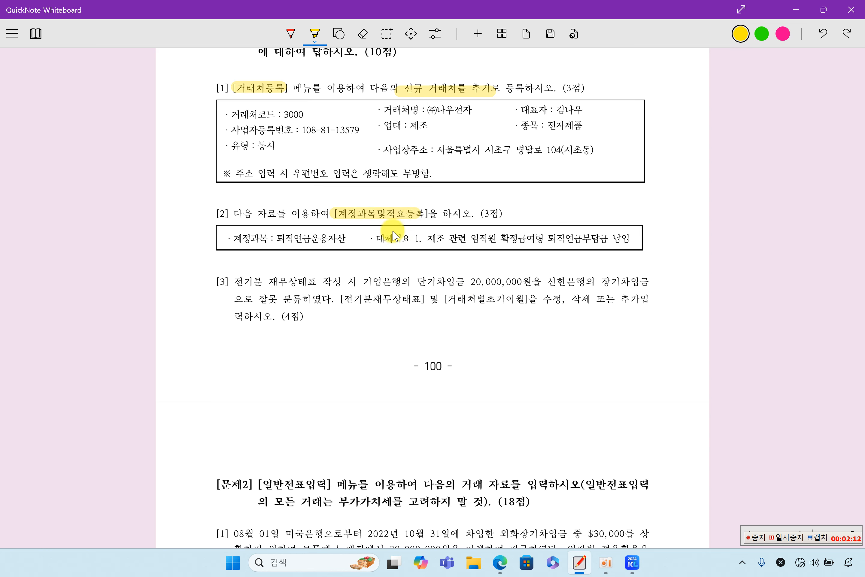
pyautogui.moveTo(277, 243); pyautogui.dragTo(628, 248)
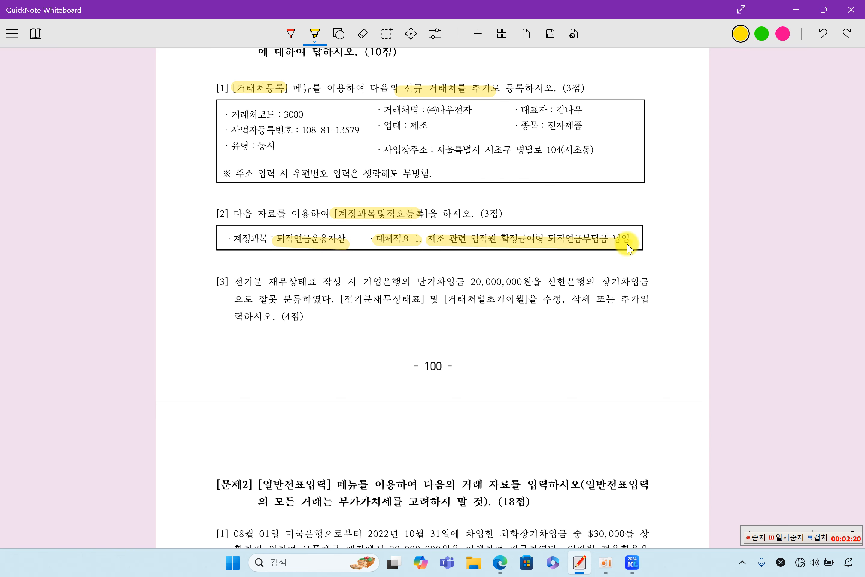
# - Open 계정과목및적요등록 in KcLep and search the account list for "퇴직연금운"
pyautogui.click(631, 563)
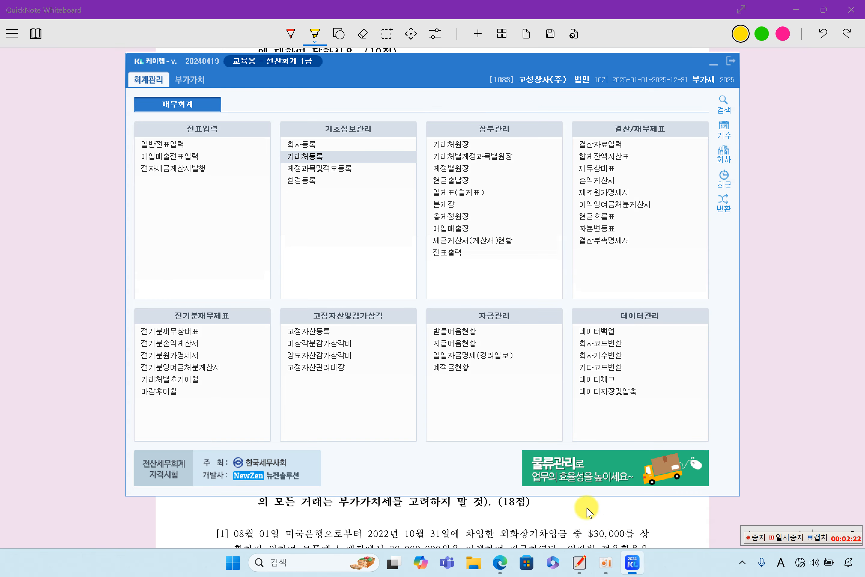
pyautogui.click(347, 168)
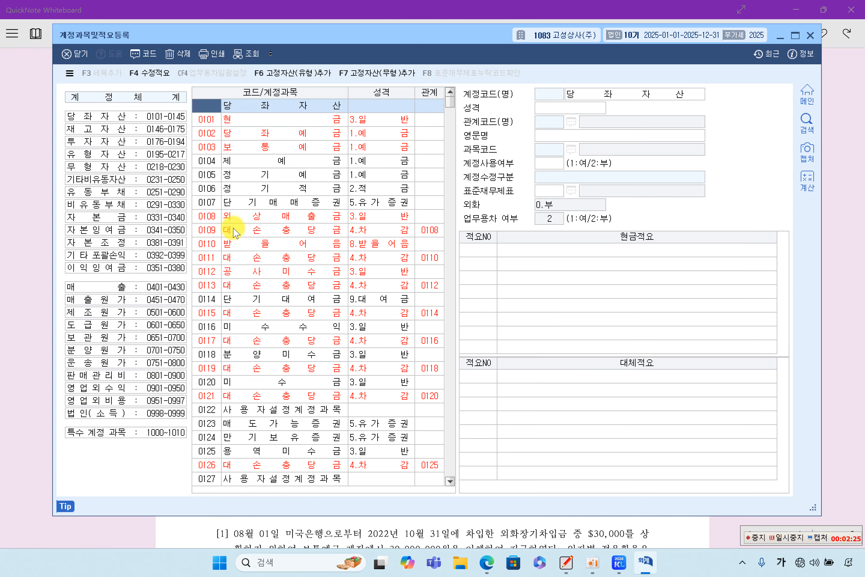
pyautogui.click(268, 220)
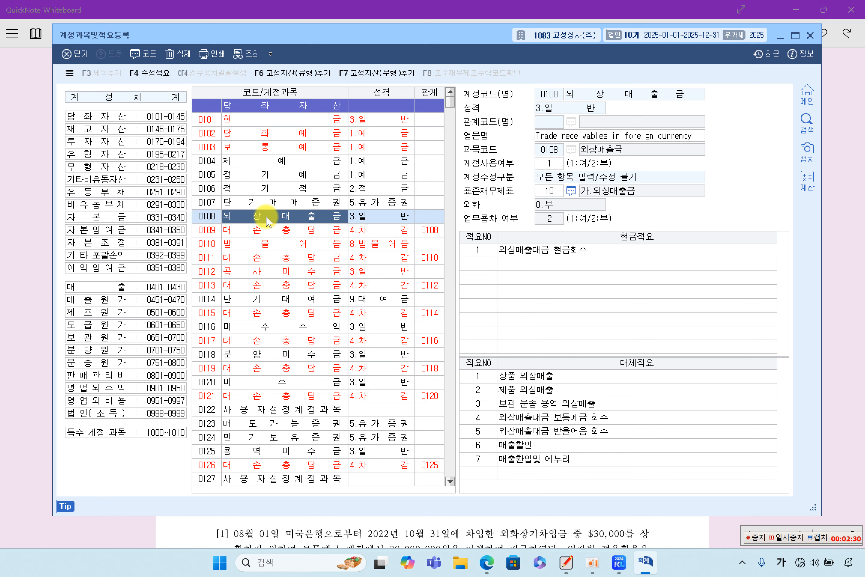
pyautogui.hotkey('ctrl', 'f')
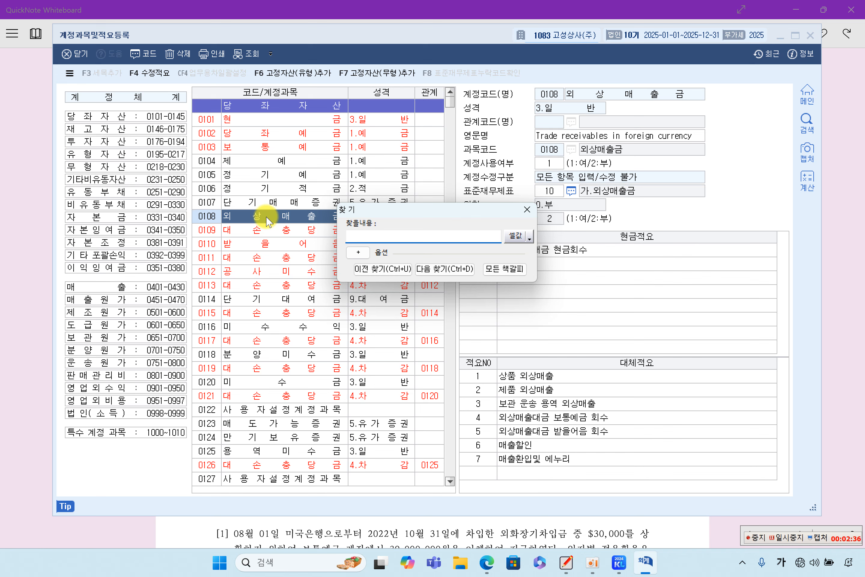
pyautogui.write('토지ㅇㅕㄴㄱㅡㅁㅁㅜ')
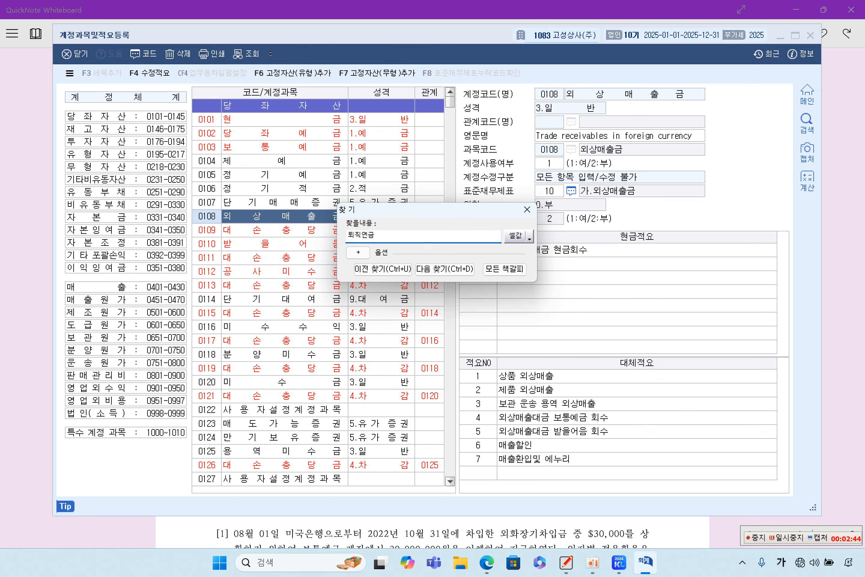
pyautogui.write('ㄴ')
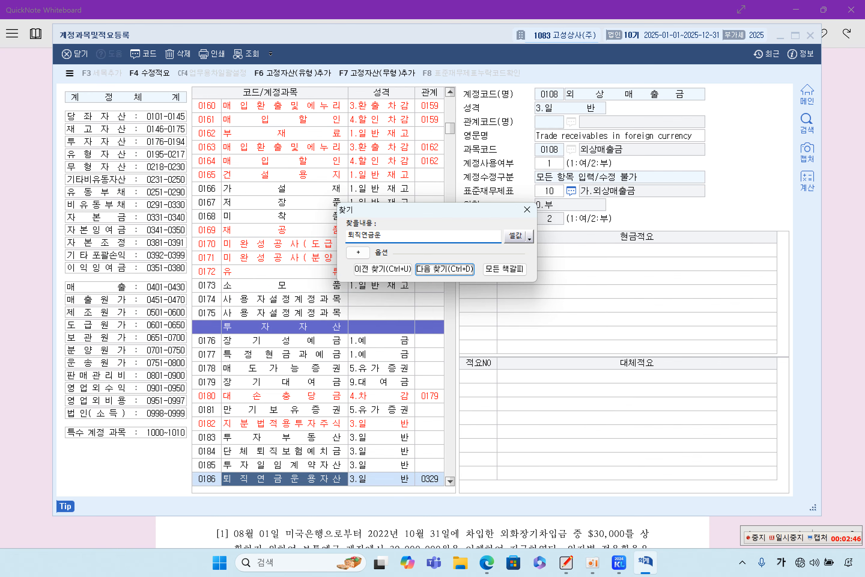
# - Find account 0186 퇴직연금운용자산, close the search dialog and select the account's row
pyautogui.press('Return')
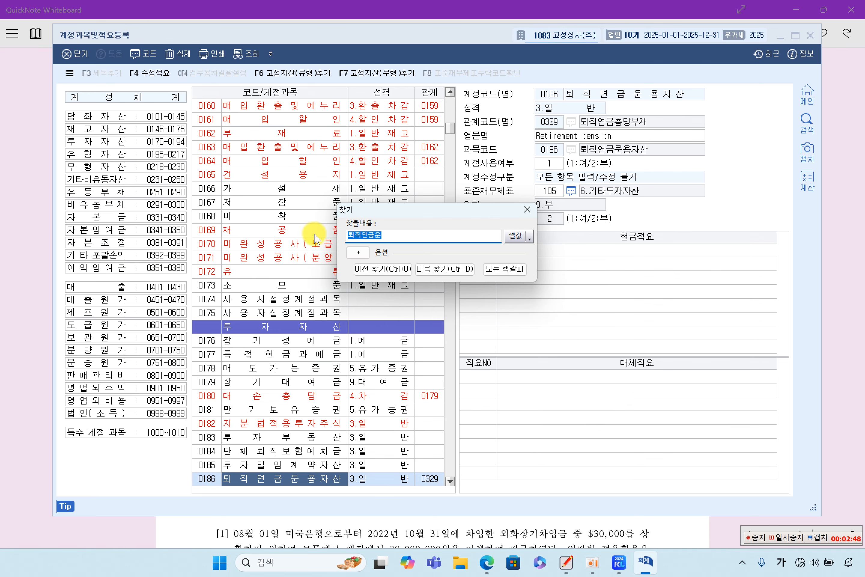
pyautogui.click(527, 209)
pyautogui.scroll(-3, 400, 318)
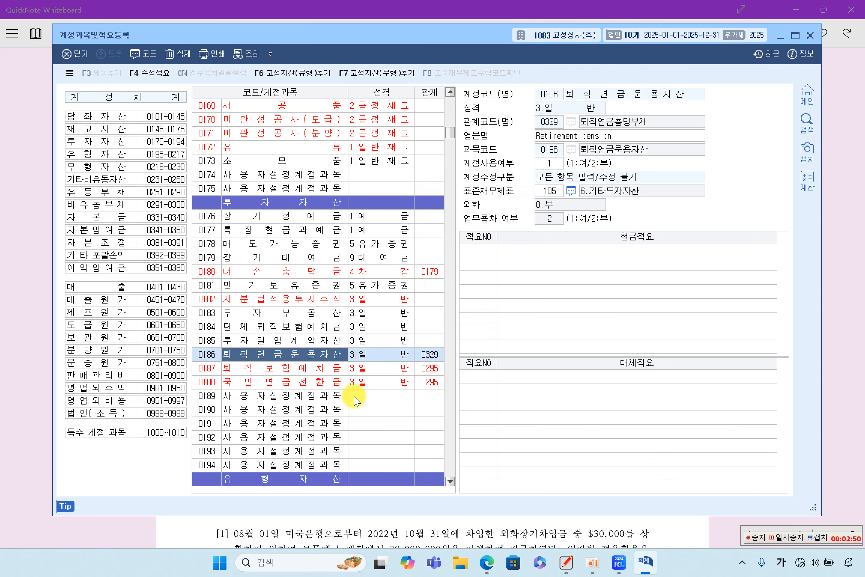
pyautogui.click(317, 368)
pyautogui.click(315, 354)
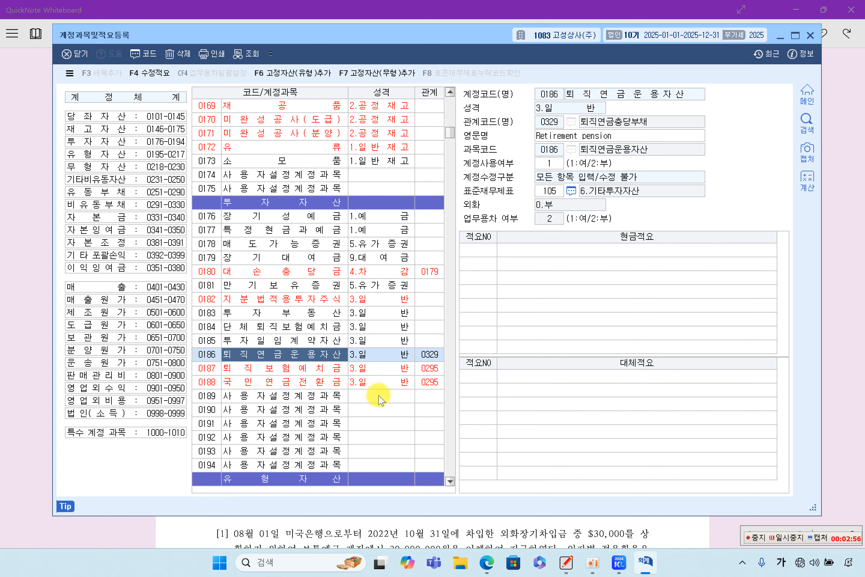
# - Add 대체적요 no. 1 "제조 관련 임직원 확정급여형 퇴직연금부담금 납입" to 퇴직연금운용자산 and close 계정과목및적요등록
pyautogui.click(484, 377)
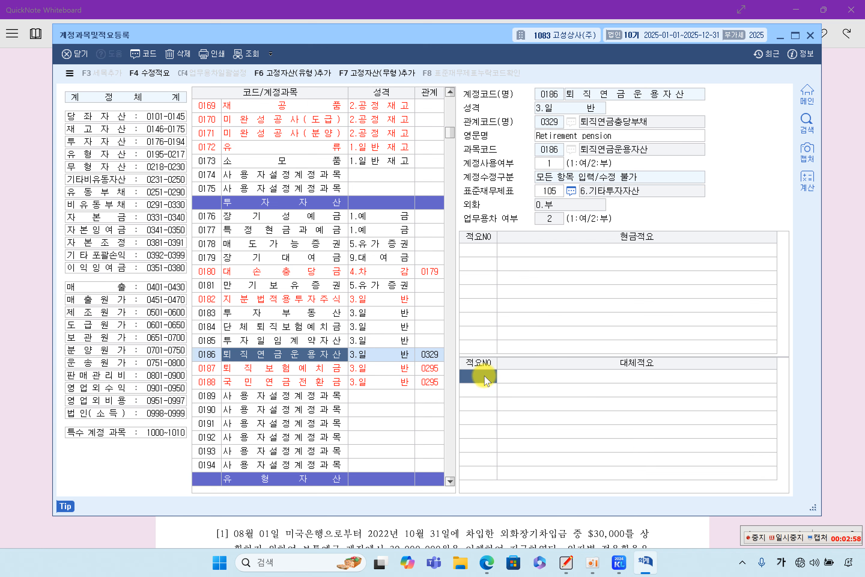
pyautogui.write('1')
pyautogui.press('Return')
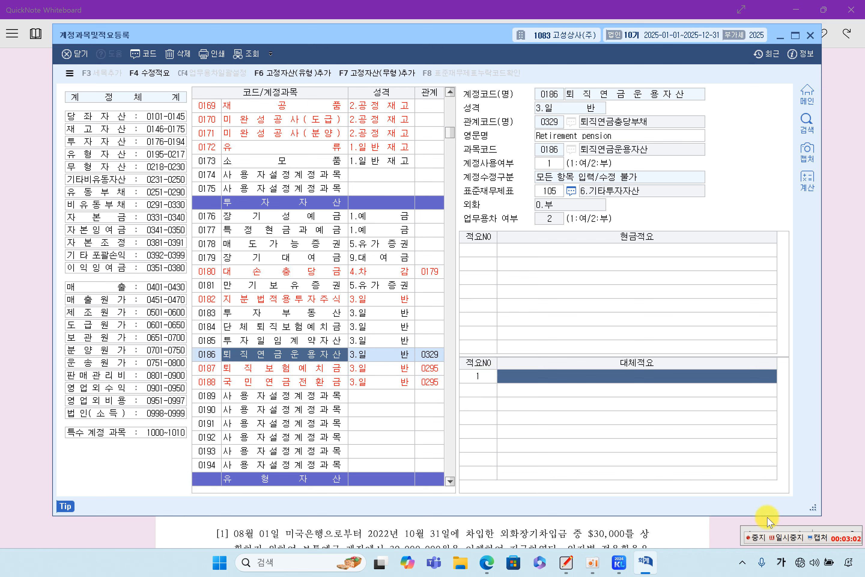
pyautogui.click(793, 538)
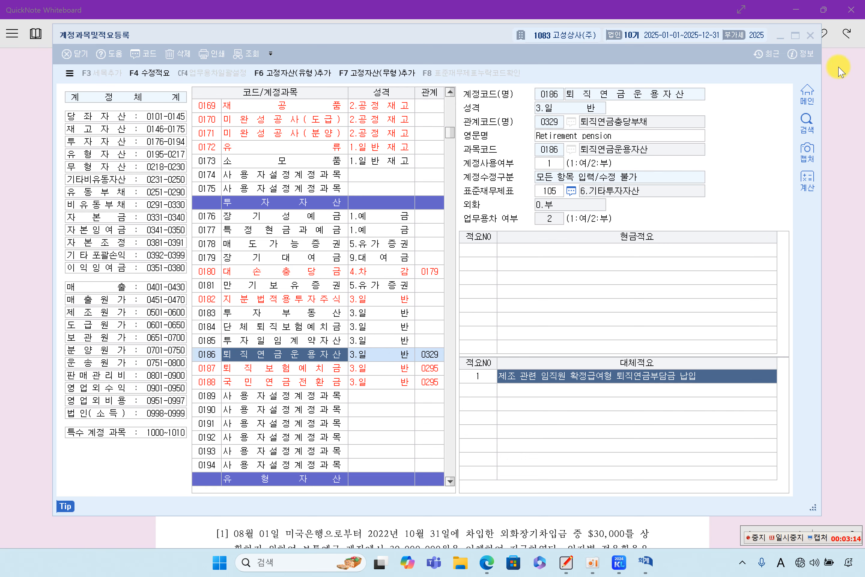
pyautogui.click(811, 37)
# - In the whiteboard's question [3], highlight the misclassified 단기차입금 and 장기차입금 text, "[전기분재무상태표]" and "[거래처별초기이월]"
pyautogui.click(782, 247)
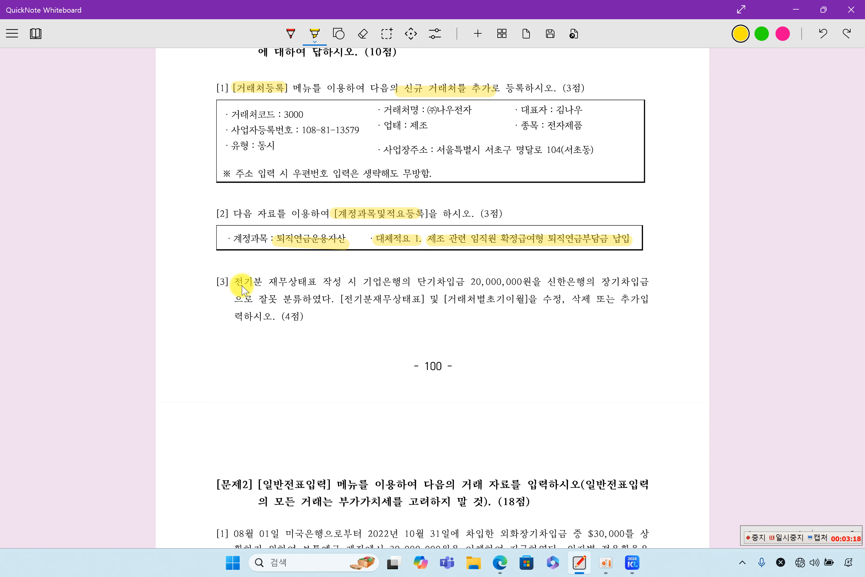
pyautogui.moveTo(237, 285)
pyautogui.mouseDown()
pyautogui.moveTo(607, 284)
pyautogui.moveTo(637, 292)
pyautogui.mouseUp()
pyautogui.moveTo(240, 304); pyautogui.dragTo(317, 311)
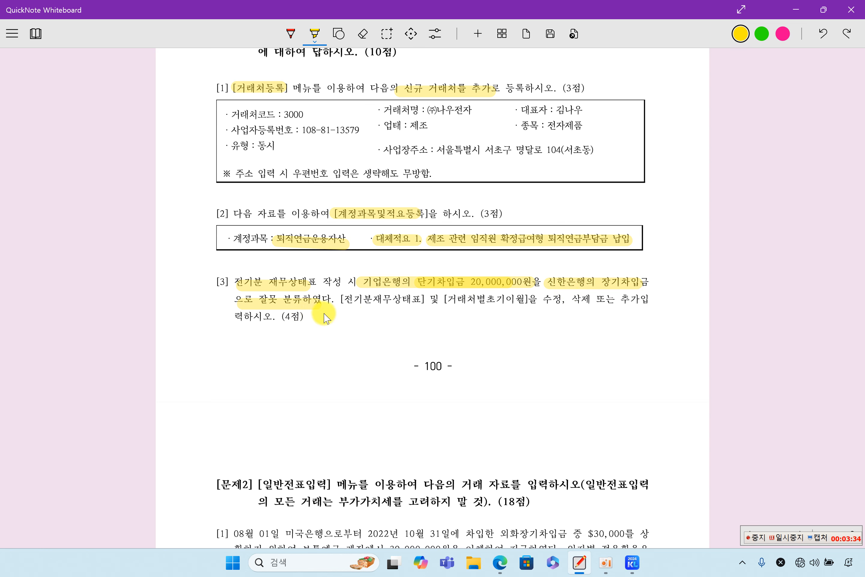
pyautogui.moveTo(340, 300); pyautogui.dragTo(423, 303)
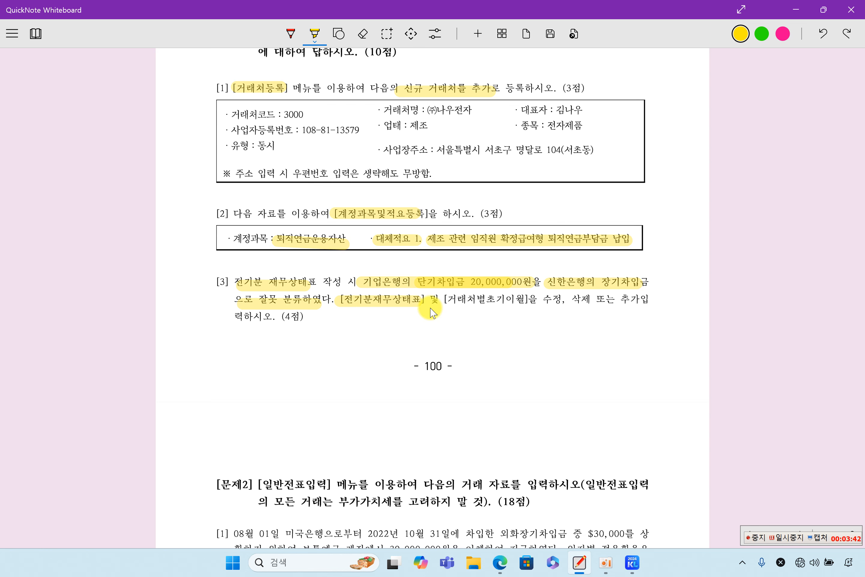
pyautogui.moveTo(444, 301); pyautogui.dragTo(525, 301)
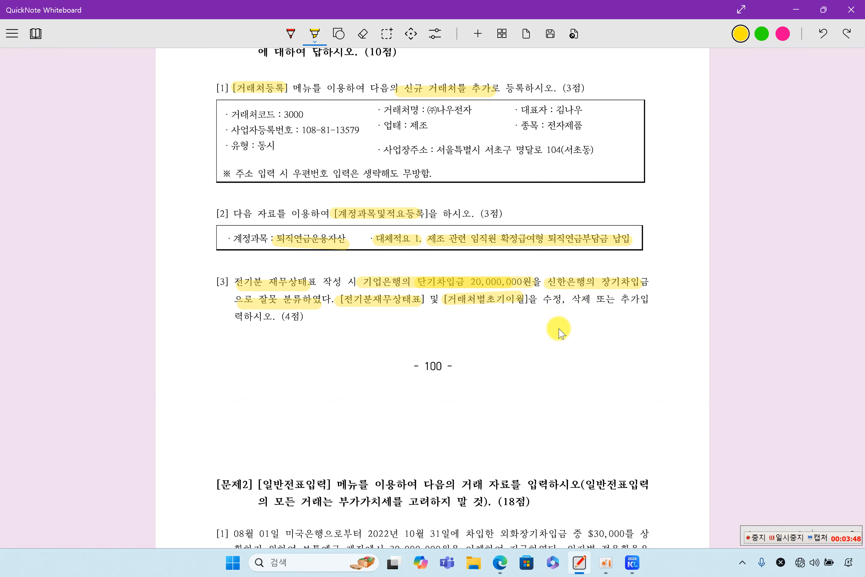
# - Open 전기분재무상태표 in KcLep and replace the 장기차입금 account with 0260 단기차입금, accepting deletion of its 거래처별 초기이월 details
pyautogui.click(630, 569)
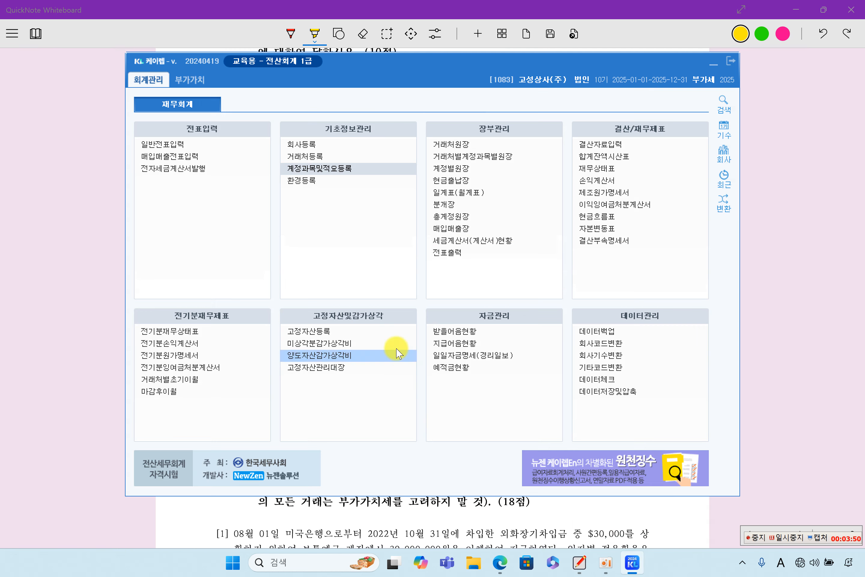
pyautogui.click(199, 335)
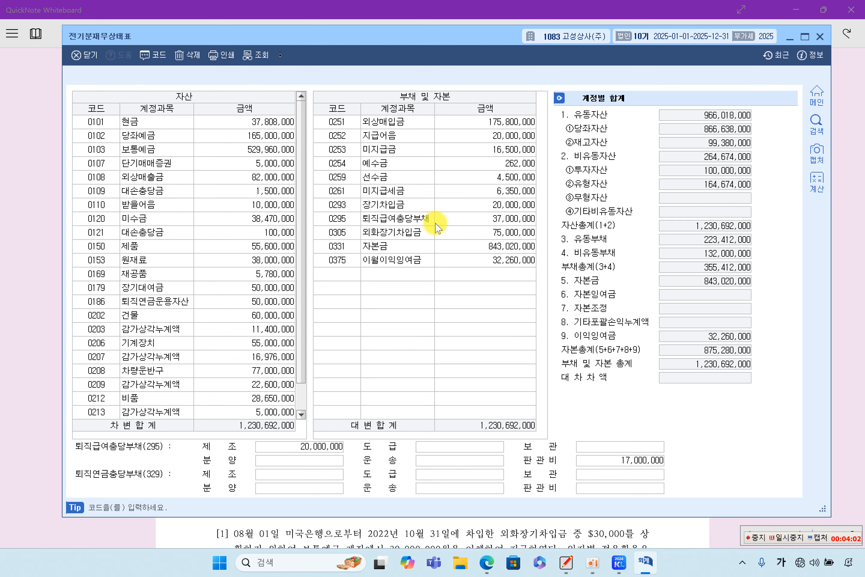
pyautogui.click(432, 209)
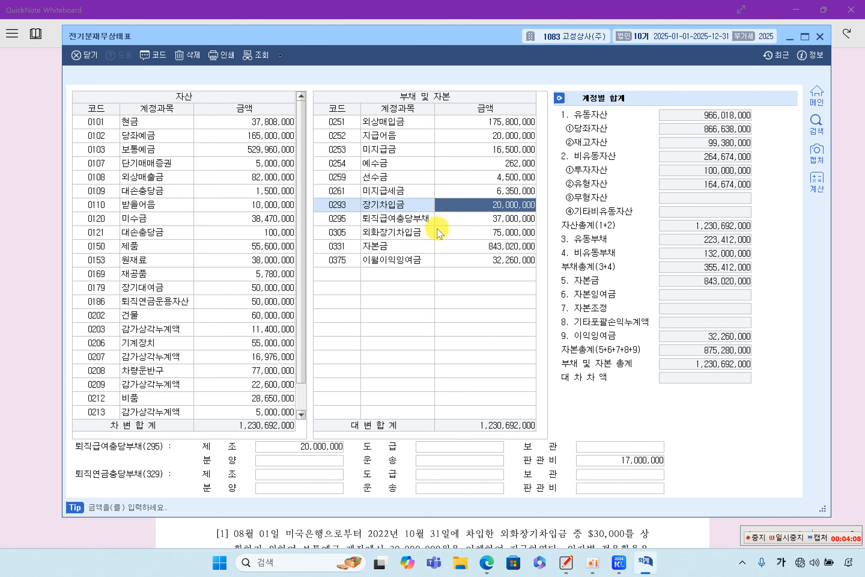
pyautogui.click(339, 205)
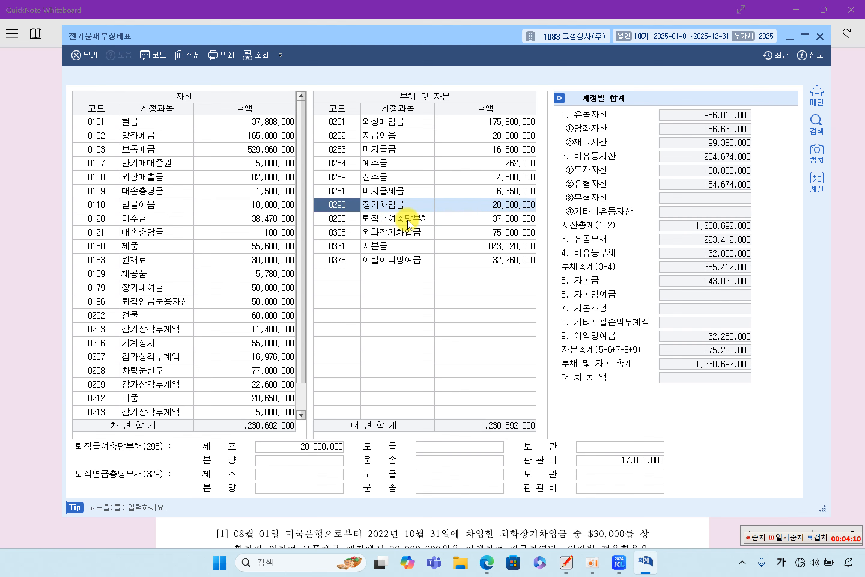
pyautogui.press('F2')
pyautogui.write('단ㄱ')
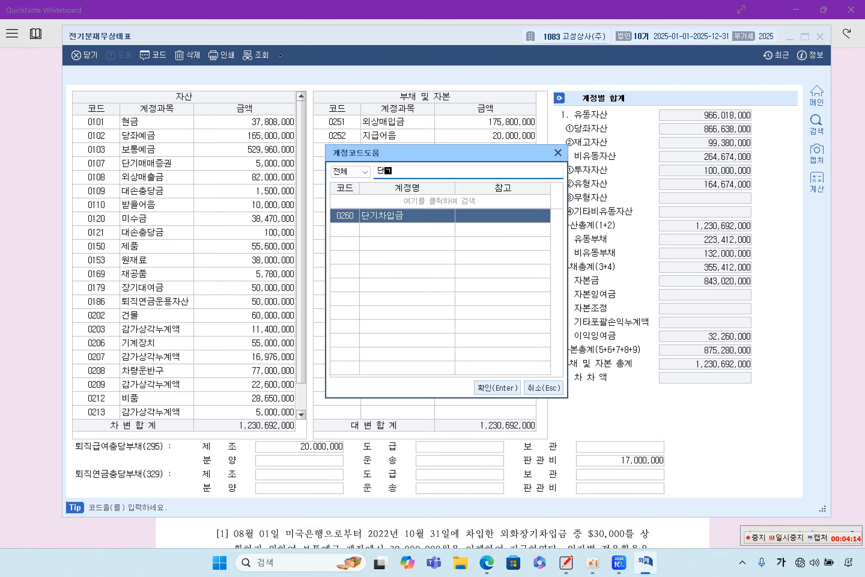
pyautogui.press('Return')
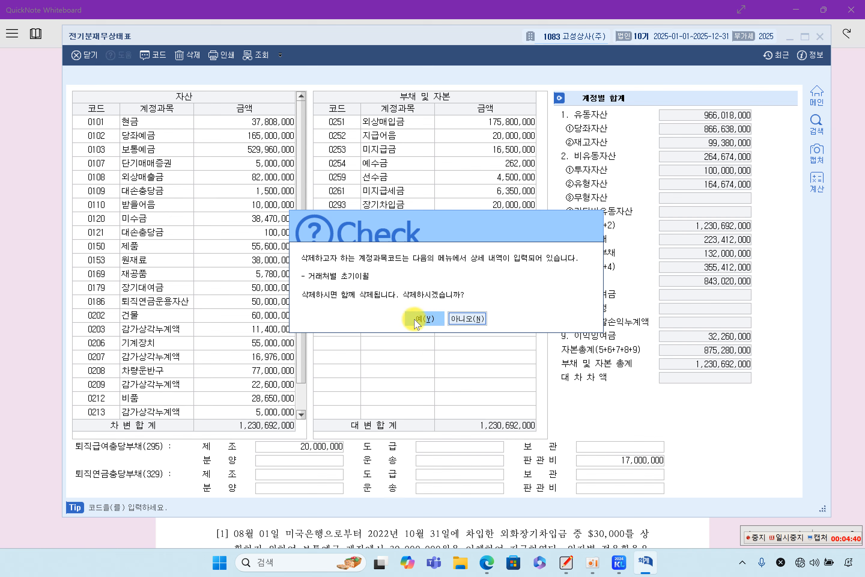
pyautogui.click(428, 321)
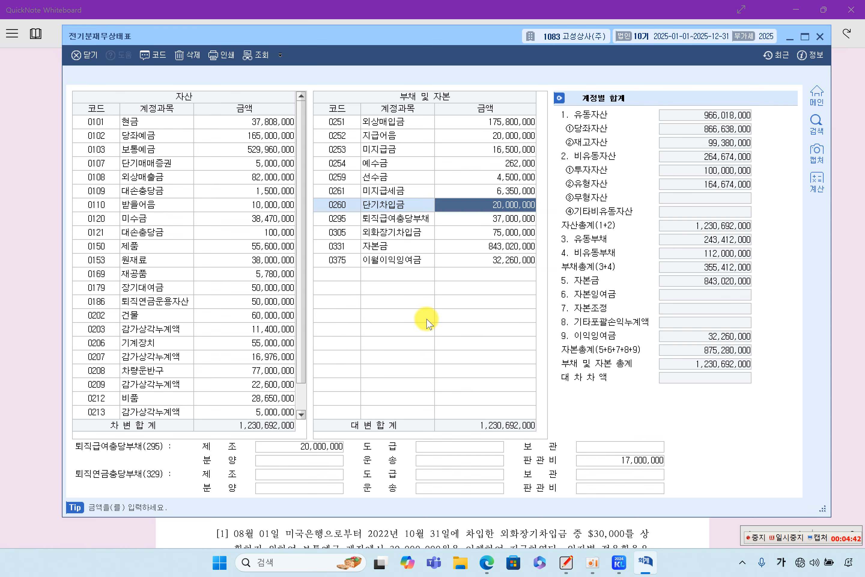
pyautogui.click(503, 218)
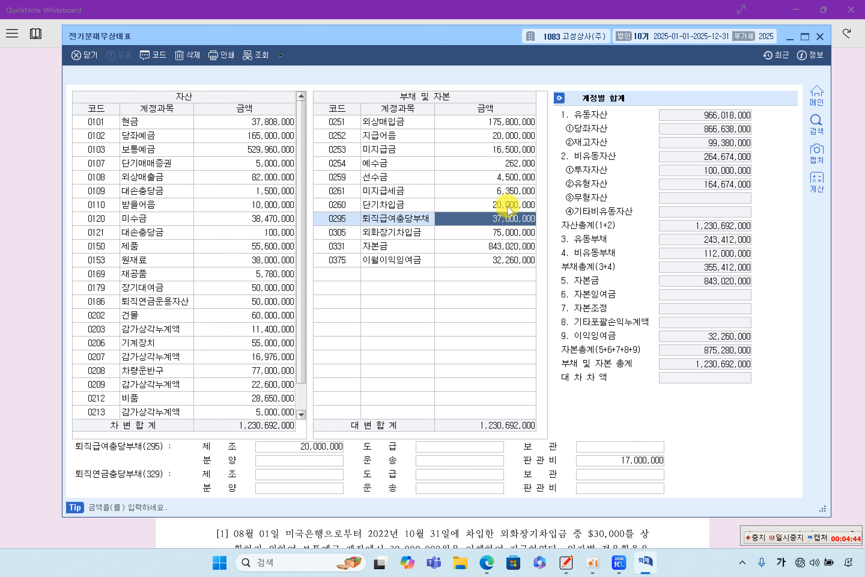
pyautogui.click(509, 209)
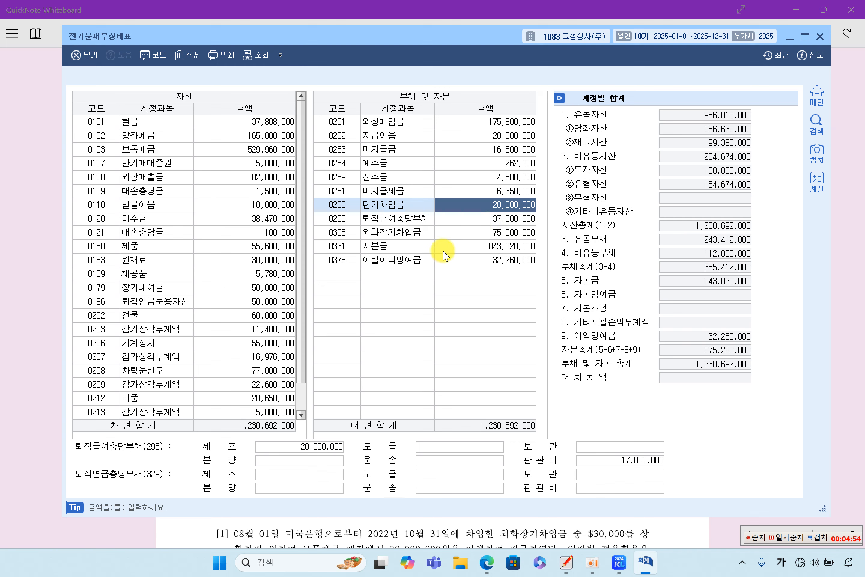
pyautogui.click(355, 234)
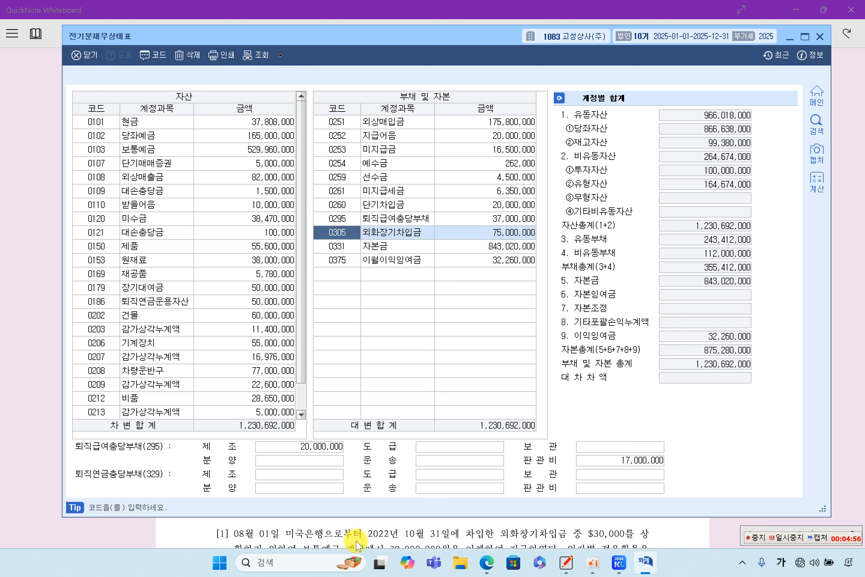
# - Open 거래처별초기이월 and review the vendor balances of 보통예금 and 외상매입금
pyautogui.click(619, 562)
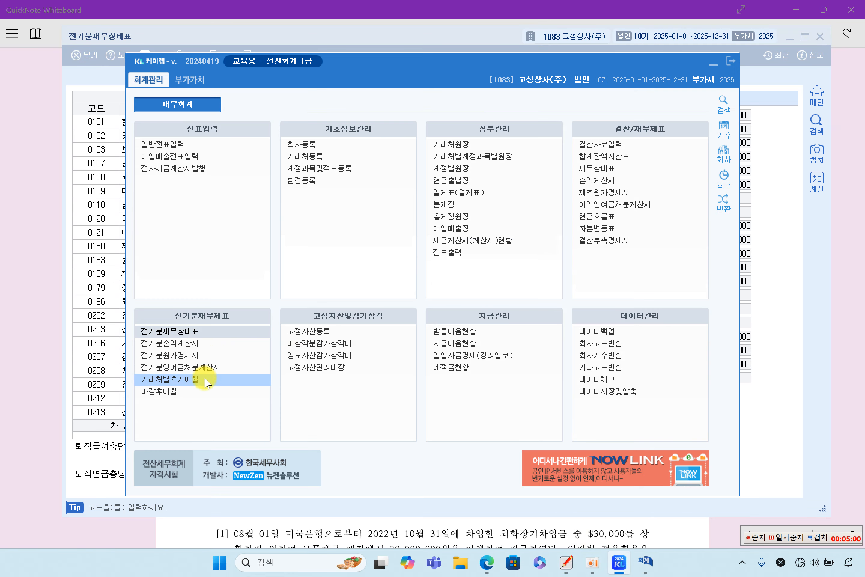
pyautogui.click(221, 379)
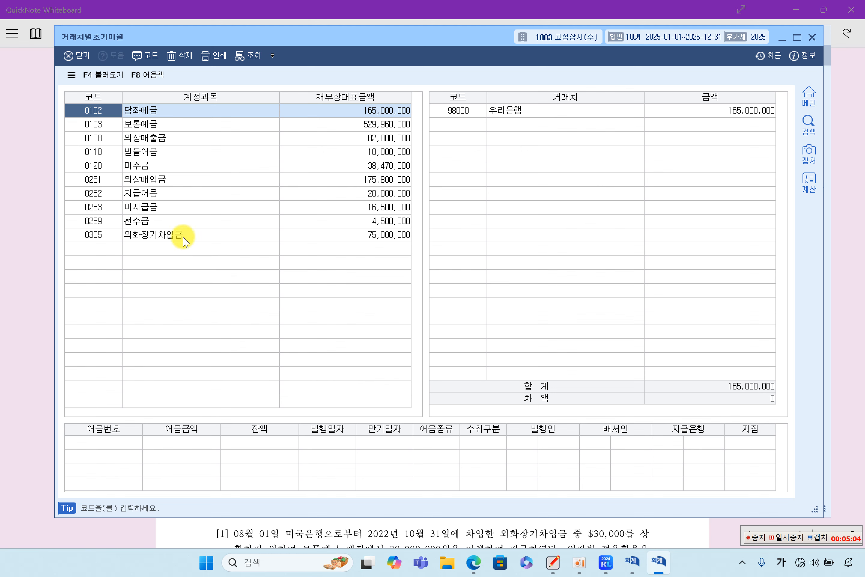
pyautogui.click(160, 180)
pyautogui.click(168, 153)
pyautogui.click(178, 129)
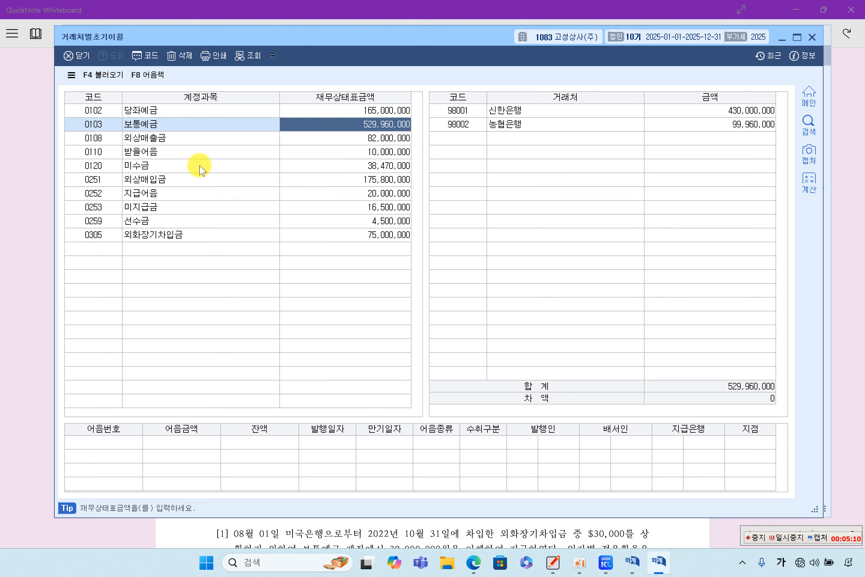
pyautogui.click(188, 178)
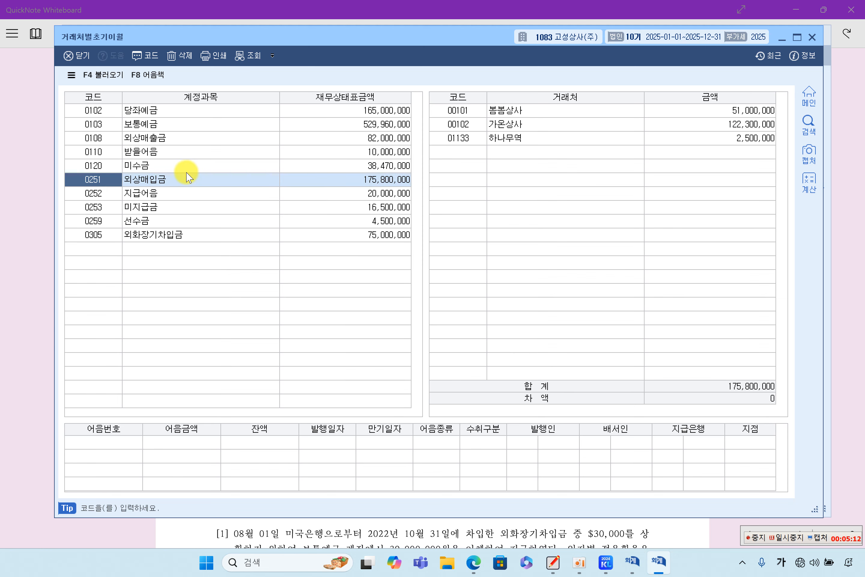
# - Add account 0260 단기차입금 in the first empty row of the 거래처별초기이월 account list
pyautogui.click(117, 248)
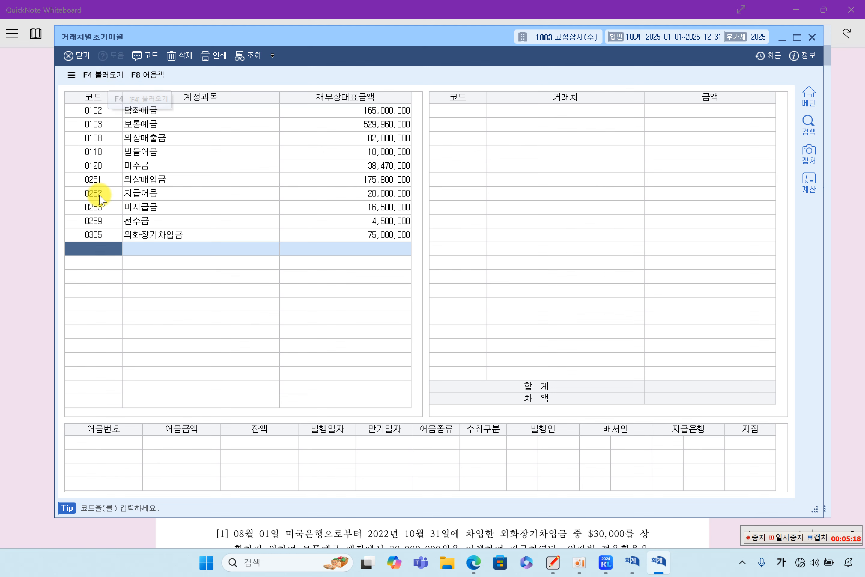
pyautogui.write('단')
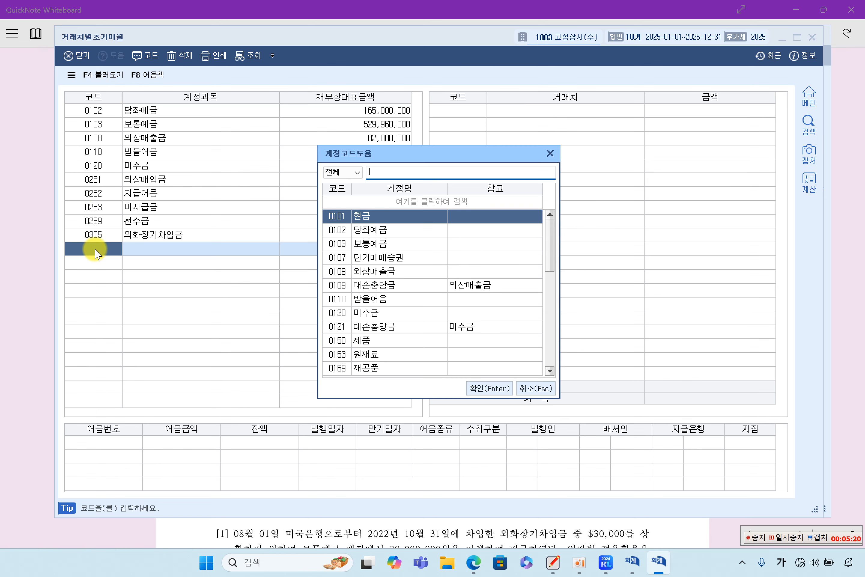
pyautogui.write('ㄱ')
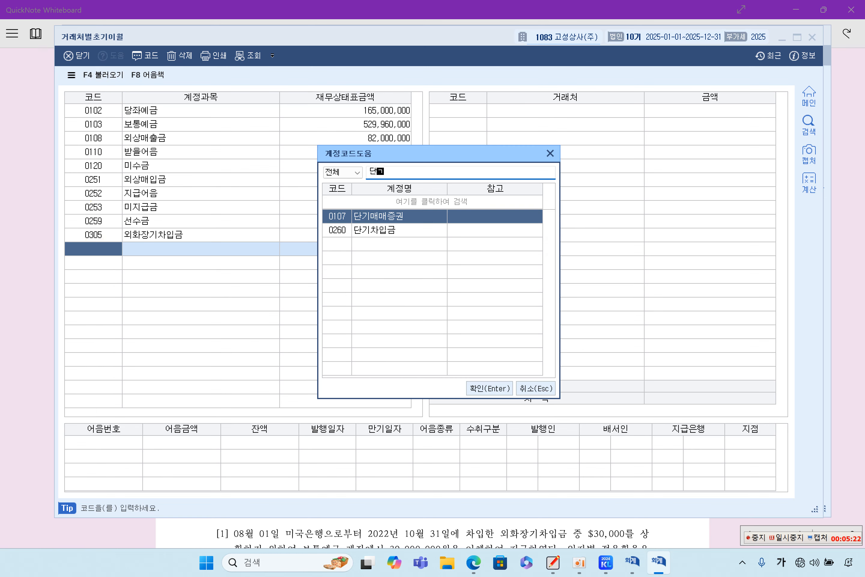
pyautogui.press('Down')
pyautogui.press('Return')
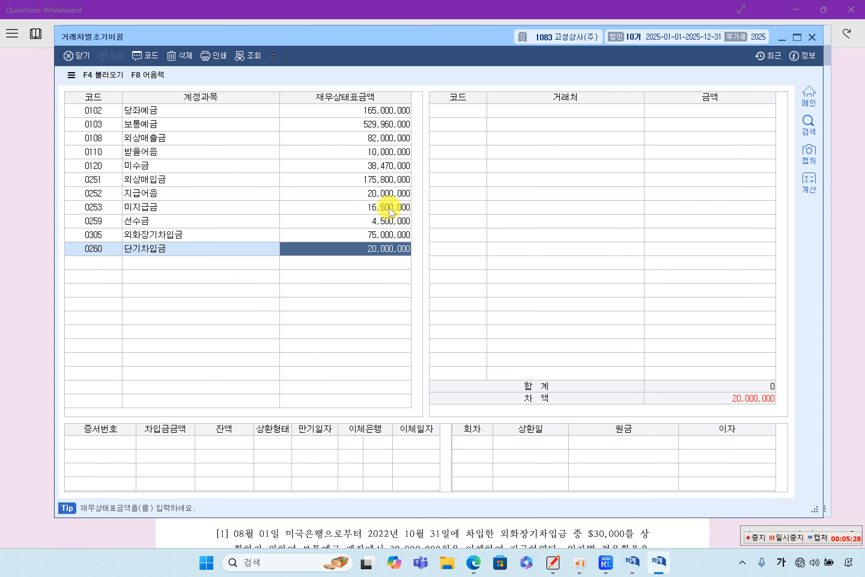
# - Compare the 단기차입금 amount in 전기분재무상태표 with the one in 거래처별초기이월, arranging the windows as needed
pyautogui.moveTo(378, 34); pyautogui.dragTo(443, 99)
pyautogui.click(392, 61)
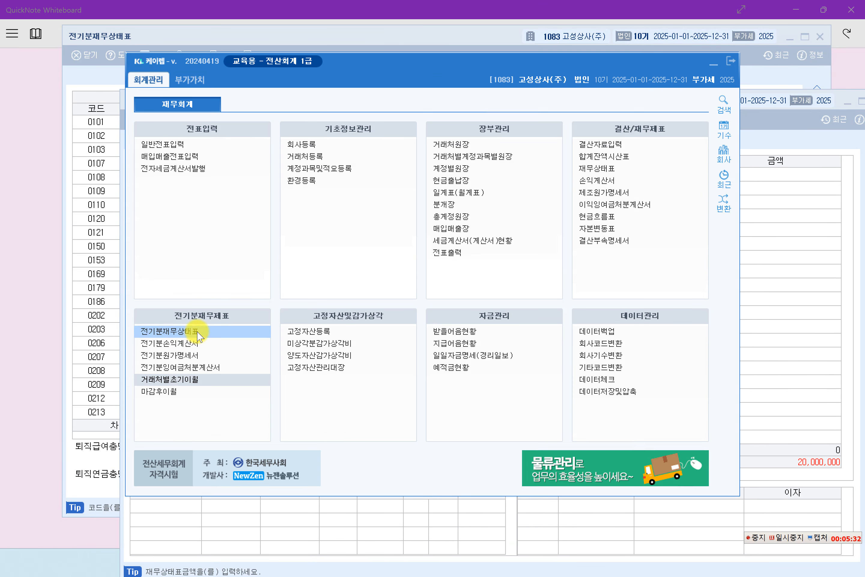
pyautogui.click(224, 331)
pyautogui.click(499, 218)
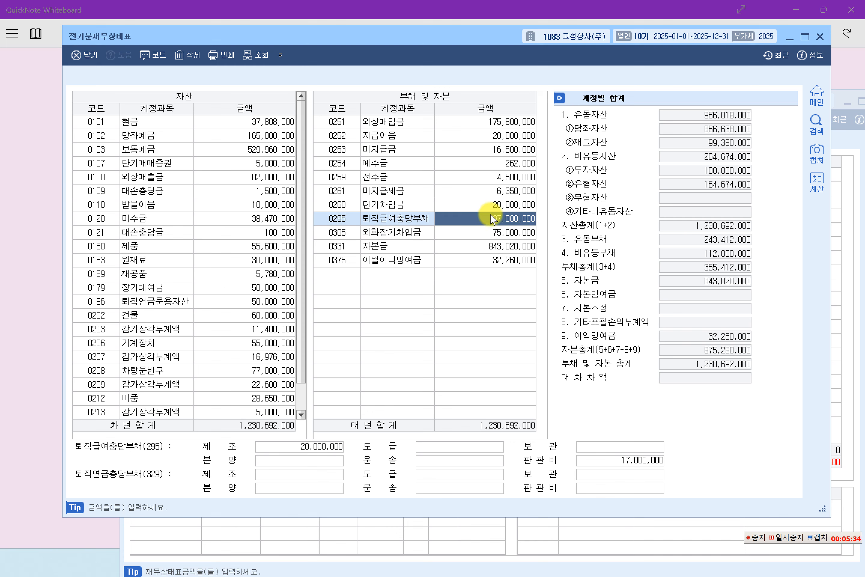
pyautogui.click(501, 205)
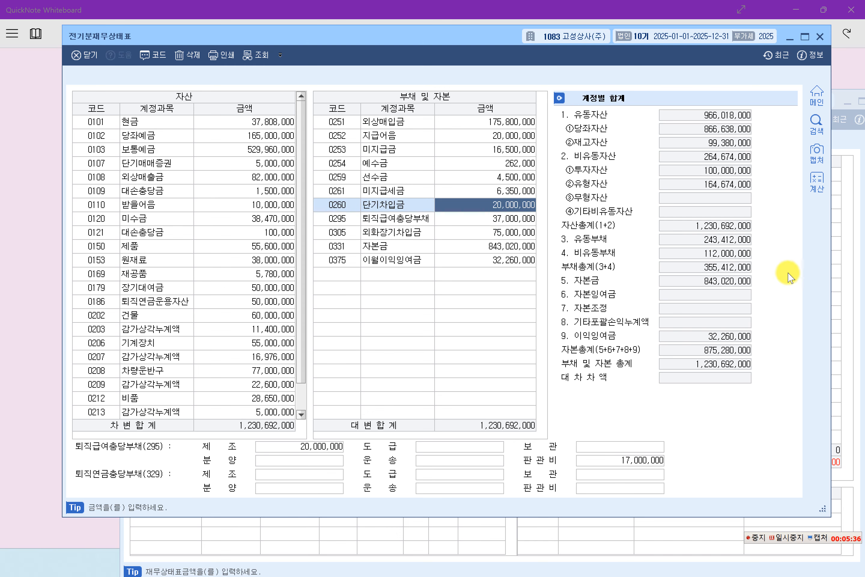
pyautogui.click(842, 271)
pyautogui.click(455, 314)
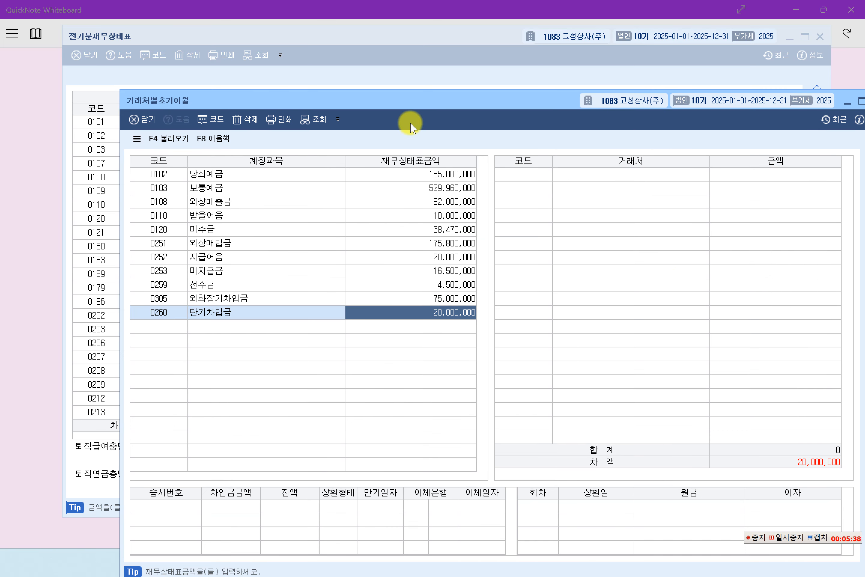
pyautogui.moveTo(413, 105); pyautogui.dragTo(361, 38)
# - Enter vendor 기업은행 with an amount of 20,000,000 for 단기차입금 in 거래처별초기이월
pyautogui.click(158, 247)
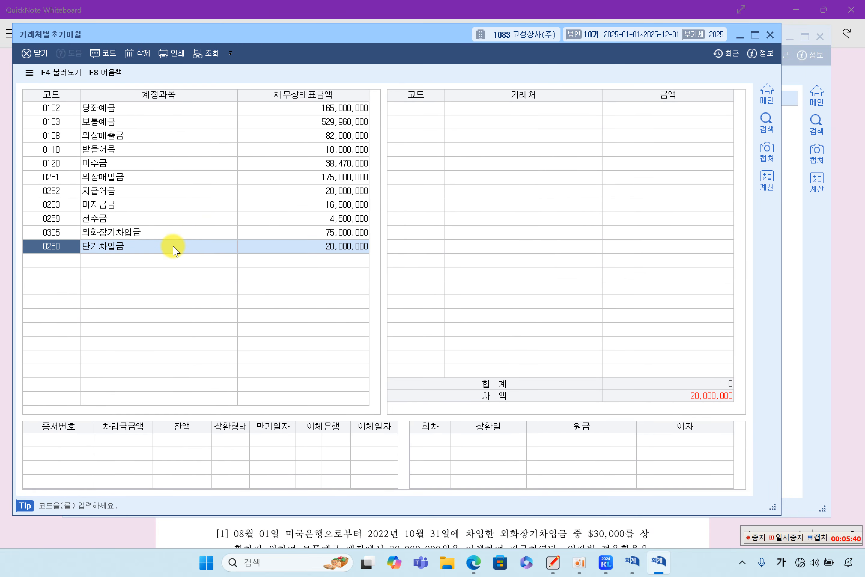
pyautogui.click(424, 112)
pyautogui.press('F2')
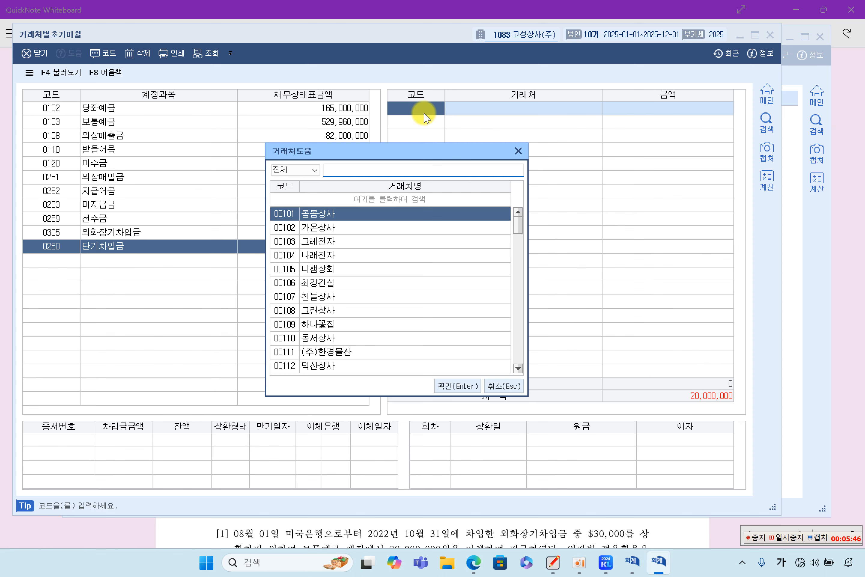
pyautogui.write('기업')
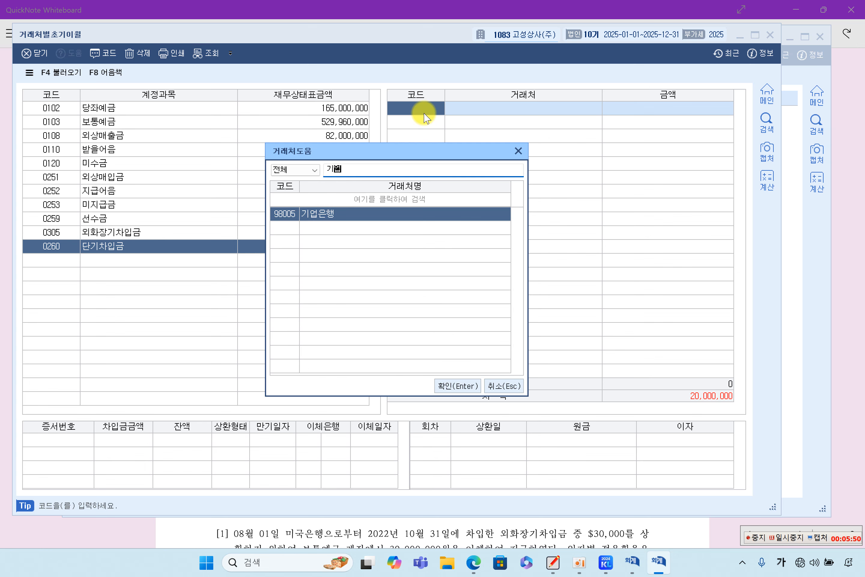
pyautogui.press('Return')
pyautogui.write('2')
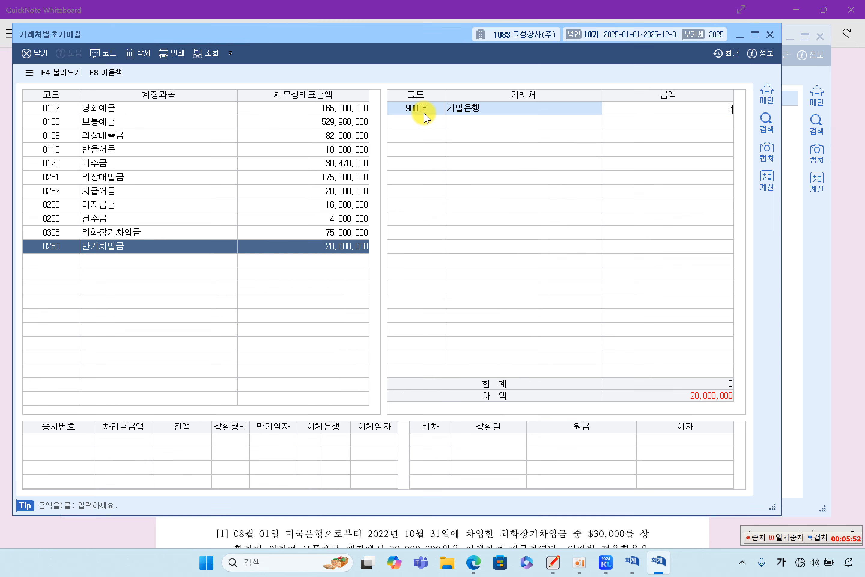
pyautogui.write('0,000,000')
pyautogui.press('Return')
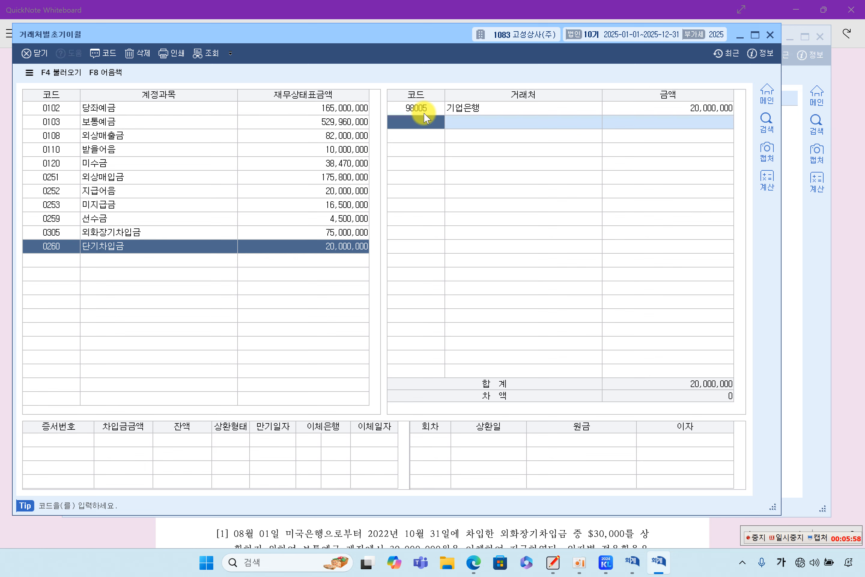
# - Review the vendor details of 미지급금 and 단기차입금 in 거래처별초기이월, checking the 기업은행 entry
pyautogui.click(165, 163)
pyautogui.click(137, 205)
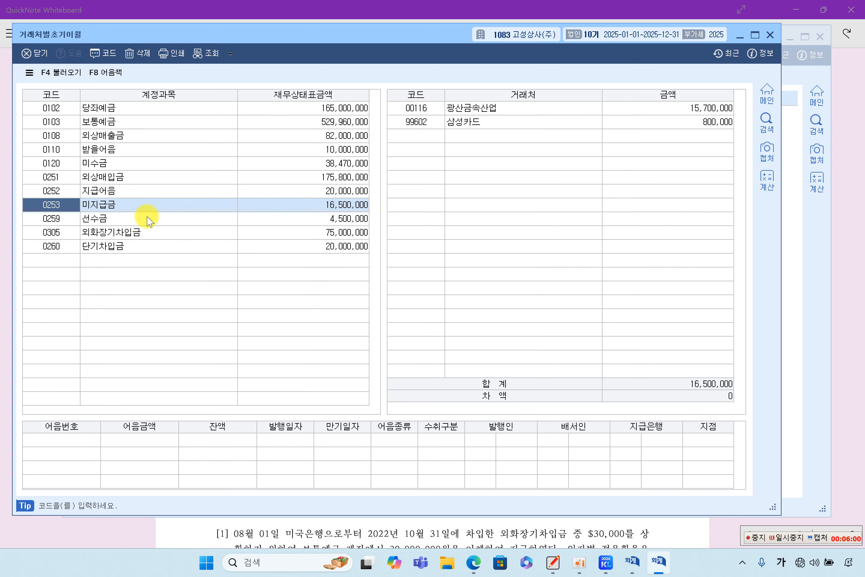
pyautogui.click(135, 250)
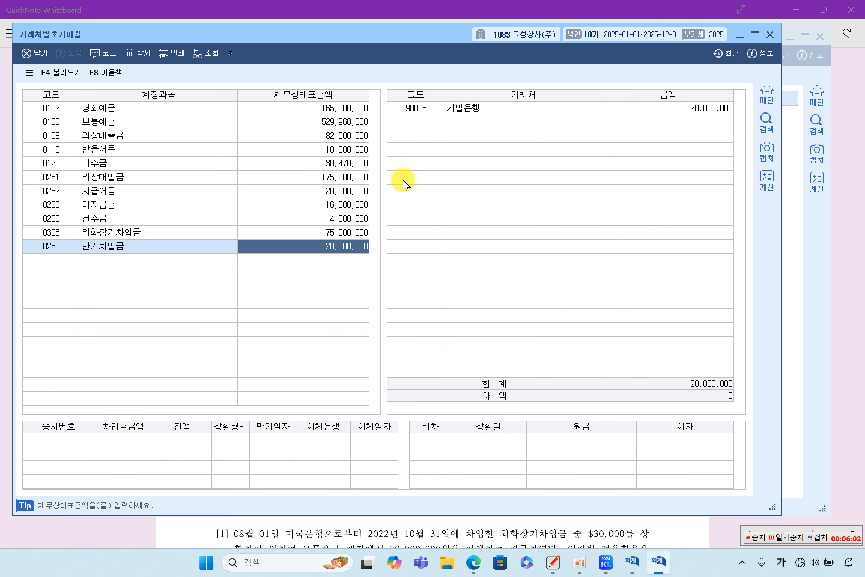
pyautogui.click(424, 115)
pyautogui.click(688, 118)
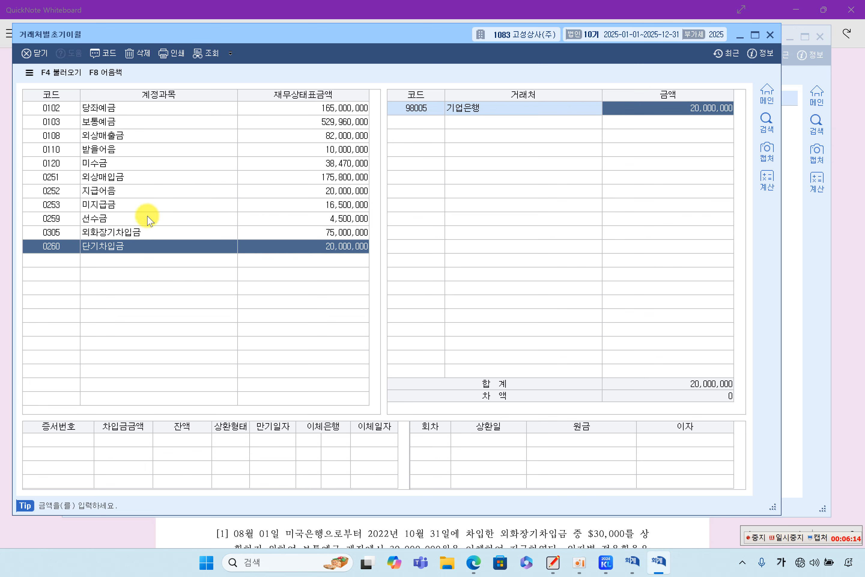
pyautogui.click(124, 246)
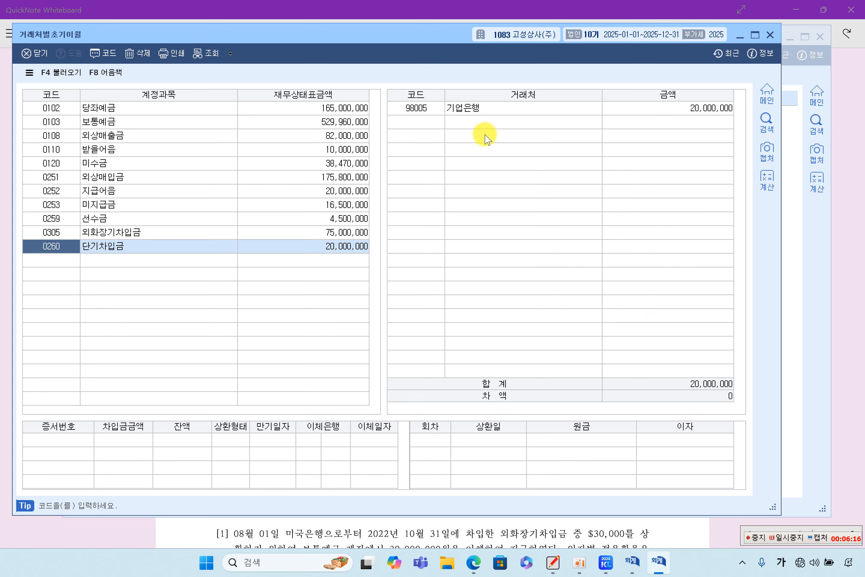
pyautogui.click(477, 112)
pyautogui.click(670, 108)
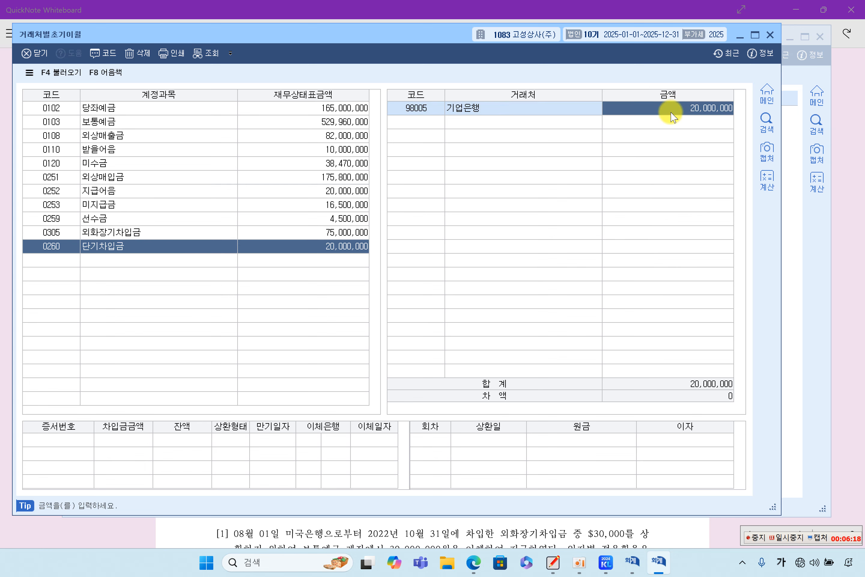
# - Close 거래처별초기이월 and 전기분재무상태표, and switch to QuickNote Whiteboard at the 문제2 transactions
pyautogui.click(770, 35)
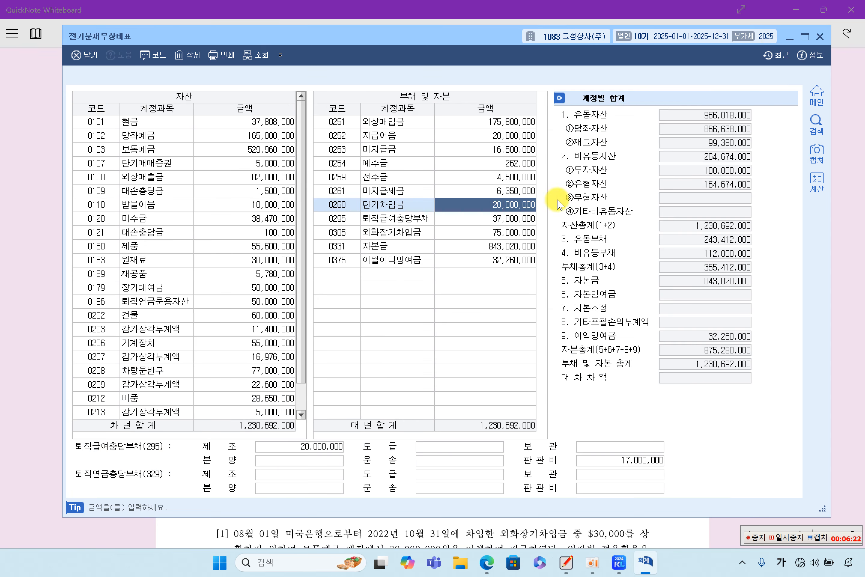
pyautogui.click(468, 231)
pyautogui.click(820, 36)
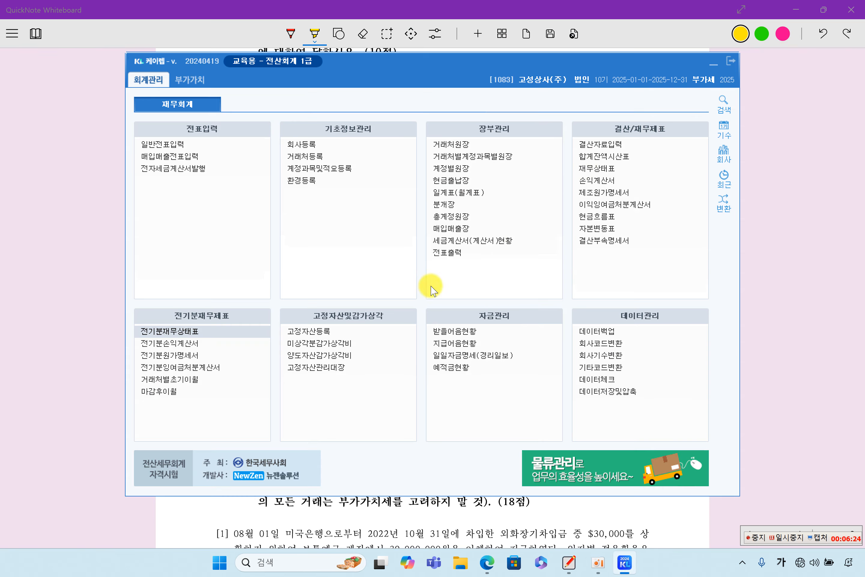
pyautogui.click(778, 247)
pyautogui.scroll(-10, 521, 316)
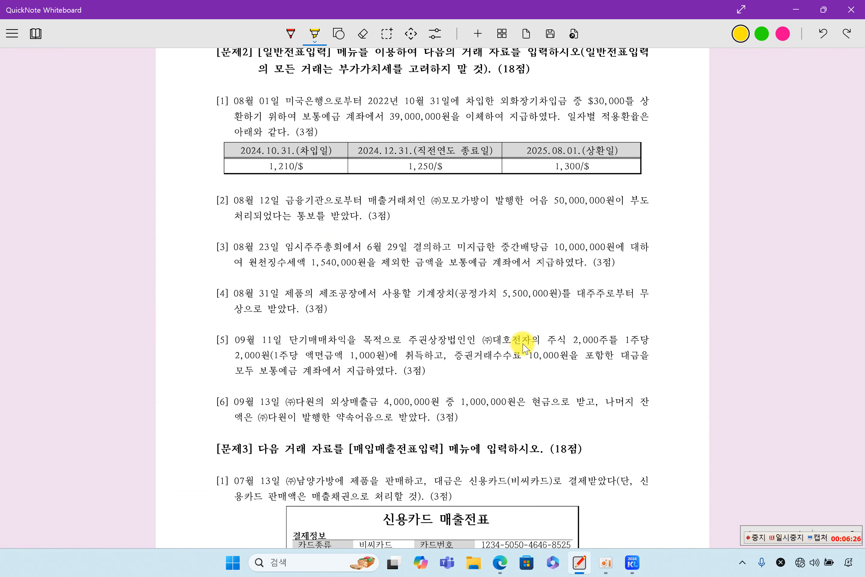
# - Highlight [1], 미국은행, 외화장기차입금, 보통예금 계좌, 39,000,000 and 이체하여 지급 in yellow in 문제2 item [1]
pyautogui.moveTo(209, 100); pyautogui.dragTo(238, 99)
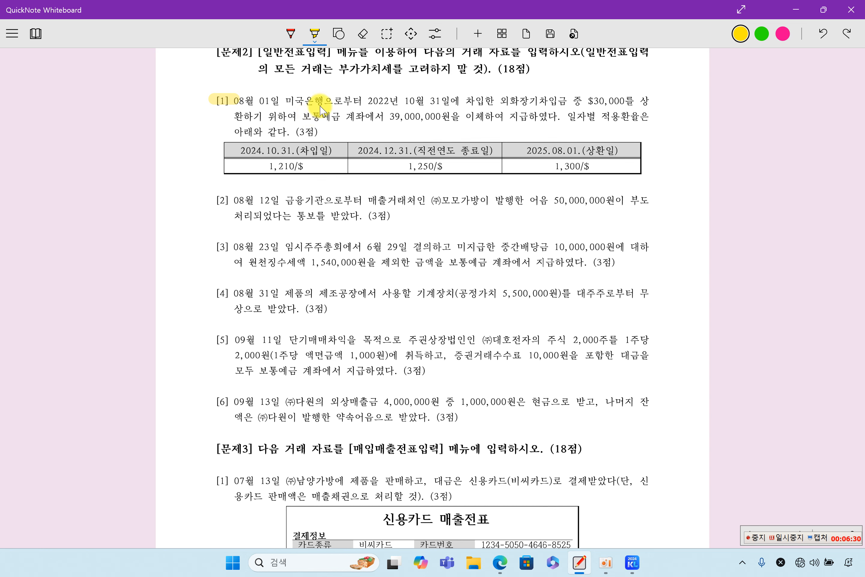
pyautogui.moveTo(286, 101); pyautogui.dragTo(317, 101)
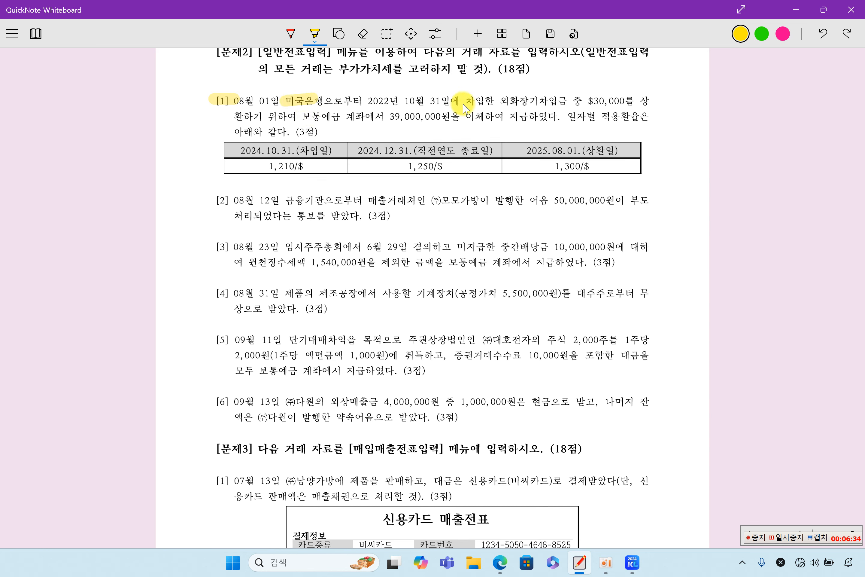
pyautogui.moveTo(499, 104); pyautogui.dragTo(556, 116)
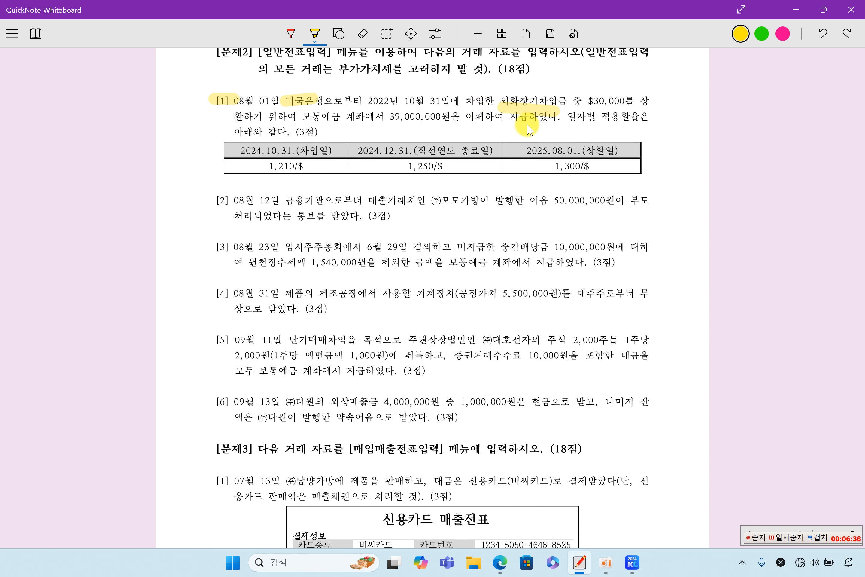
pyautogui.moveTo(305, 117); pyautogui.dragTo(531, 126)
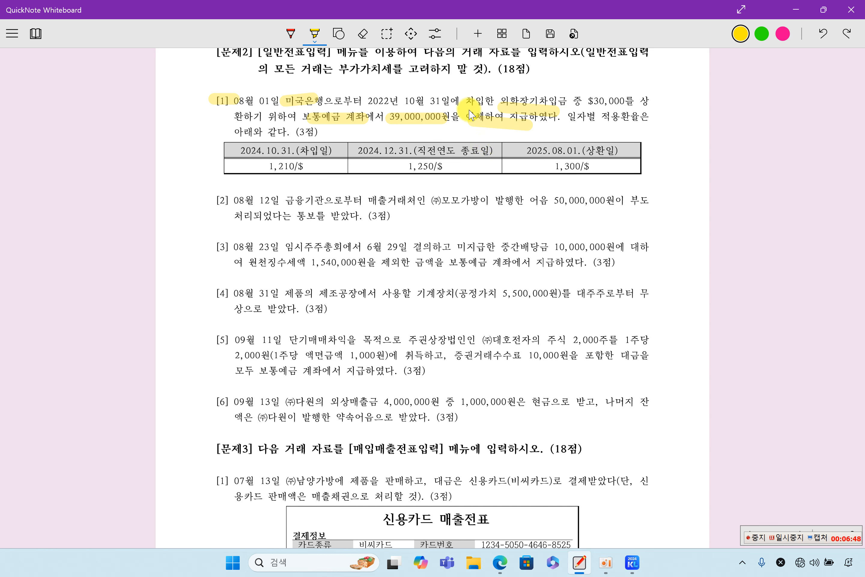
# - Correct the borrowing year in item [1] to 2024 in red pen and highlight $30,000 in yellow
pyautogui.click(297, 37)
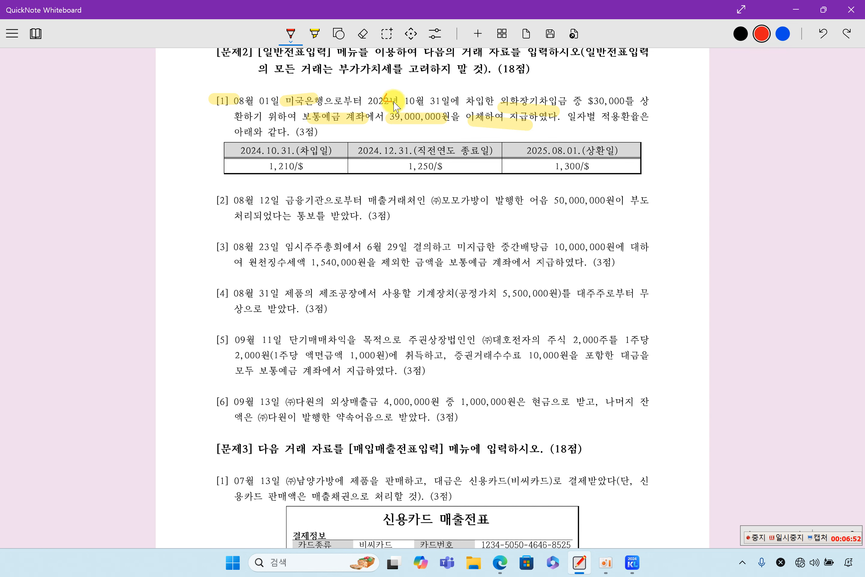
pyautogui.moveTo(391, 95); pyautogui.dragTo(387, 108)
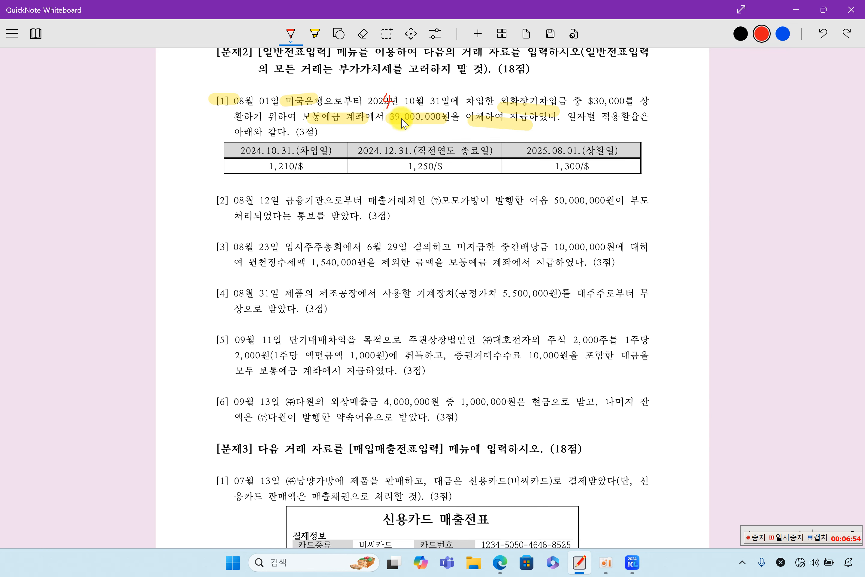
pyautogui.click(322, 37)
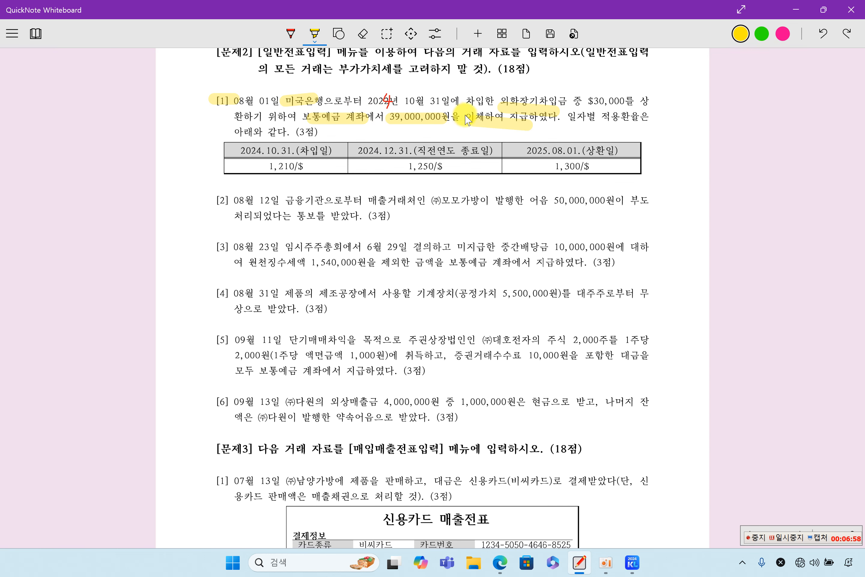
pyautogui.click(788, 538)
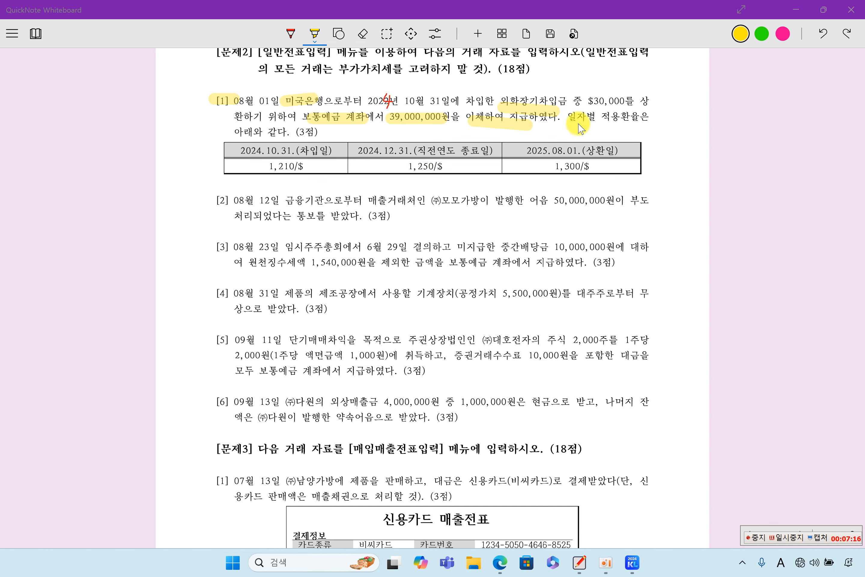
pyautogui.moveTo(586, 105); pyautogui.dragTo(620, 107)
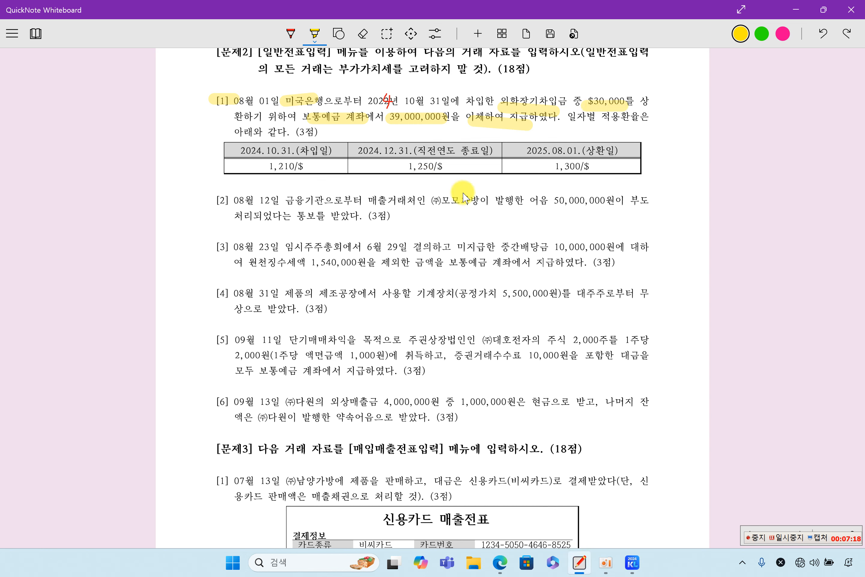
# - Circle 외화장기차입금 in red and start a journal entry note under the rate table with a divider line and 외 on the debit side
pyautogui.click(290, 35)
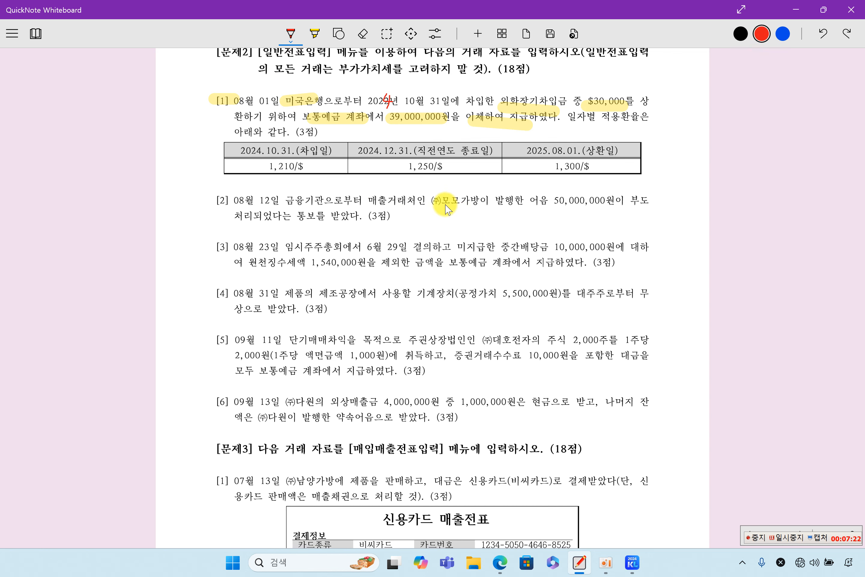
pyautogui.moveTo(473, 189); pyautogui.dragTo(477, 174)
pyautogui.moveTo(495, 96)
pyautogui.mouseDown()
pyautogui.moveTo(560, 108)
pyautogui.moveTo(529, 89)
pyautogui.moveTo(497, 100)
pyautogui.mouseUp()
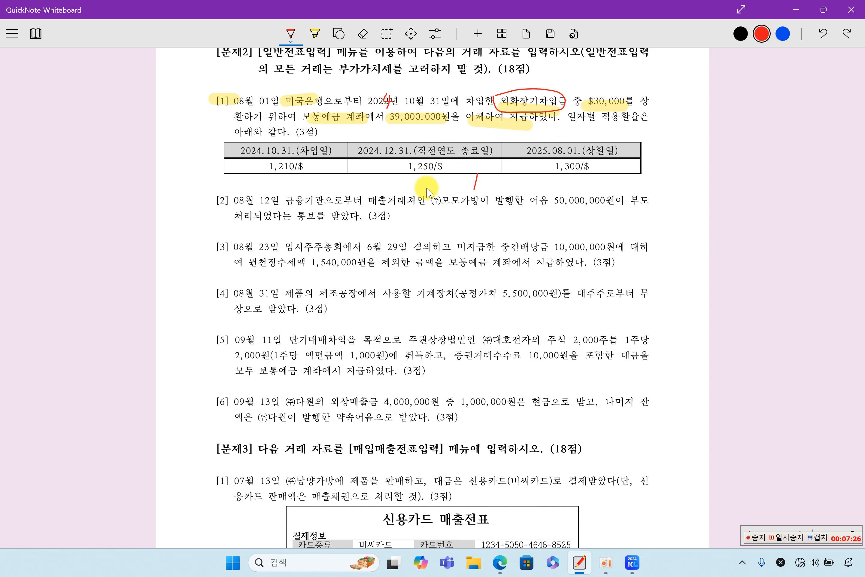
pyautogui.moveTo(346, 175)
pyautogui.mouseDown()
pyautogui.moveTo(338, 177)
pyautogui.moveTo(348, 169)
pyautogui.moveTo(343, 181)
pyautogui.moveTo(352, 190)
pyautogui.mouseUp()
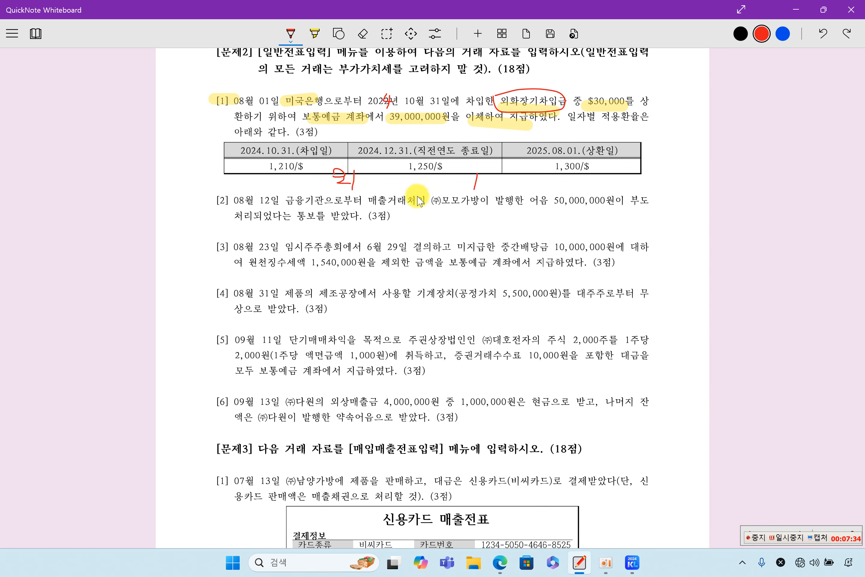
# - Mark the 10월 31일 borrowing date in red, underline 2024.10.31 and 2024.12.31 in the rate table, and tick their exchange rates
pyautogui.moveTo(387, 101); pyautogui.dragTo(441, 101)
pyautogui.moveTo(244, 157); pyautogui.dragTo(328, 154)
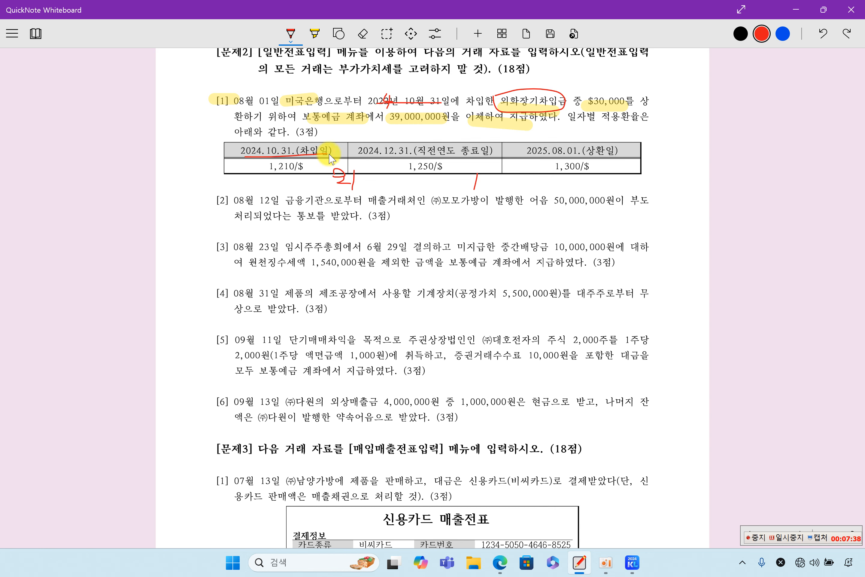
pyautogui.moveTo(256, 161); pyautogui.dragTo(267, 159)
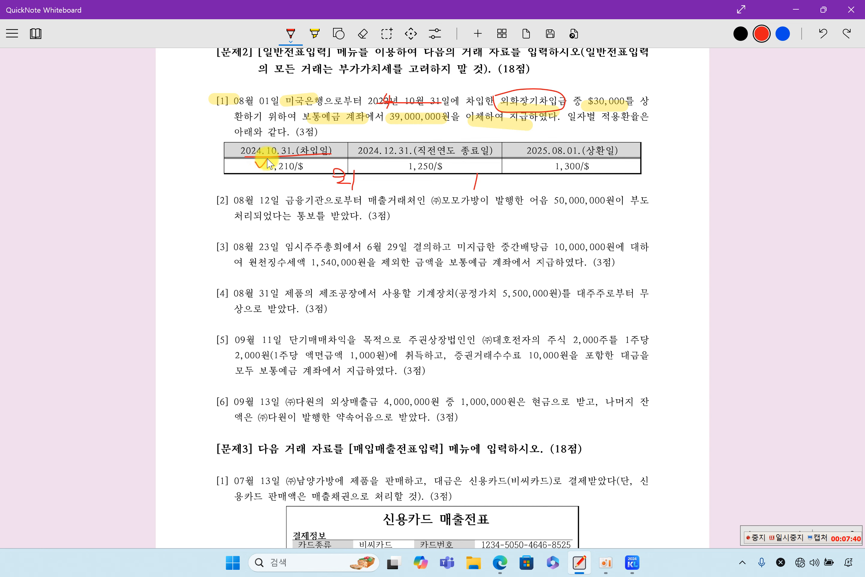
pyautogui.moveTo(370, 157); pyautogui.dragTo(409, 153)
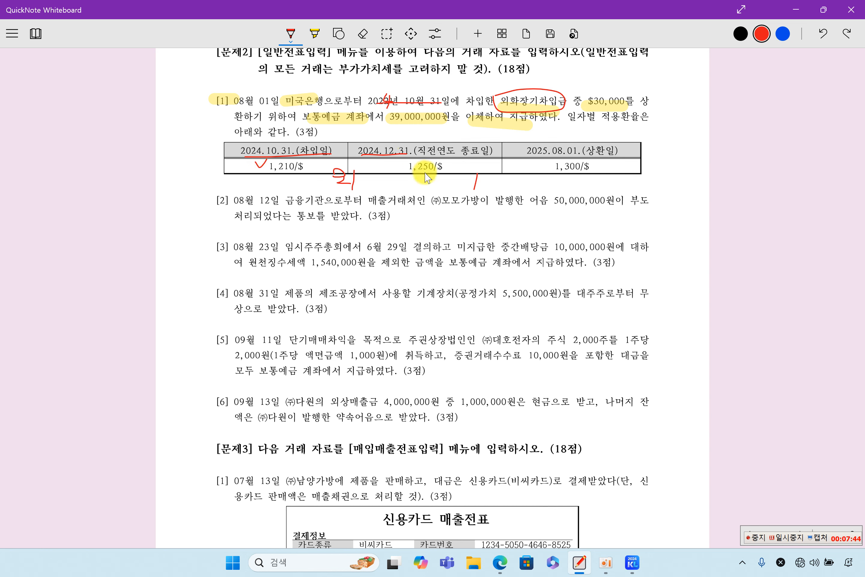
pyautogui.moveTo(390, 161); pyautogui.dragTo(402, 158)
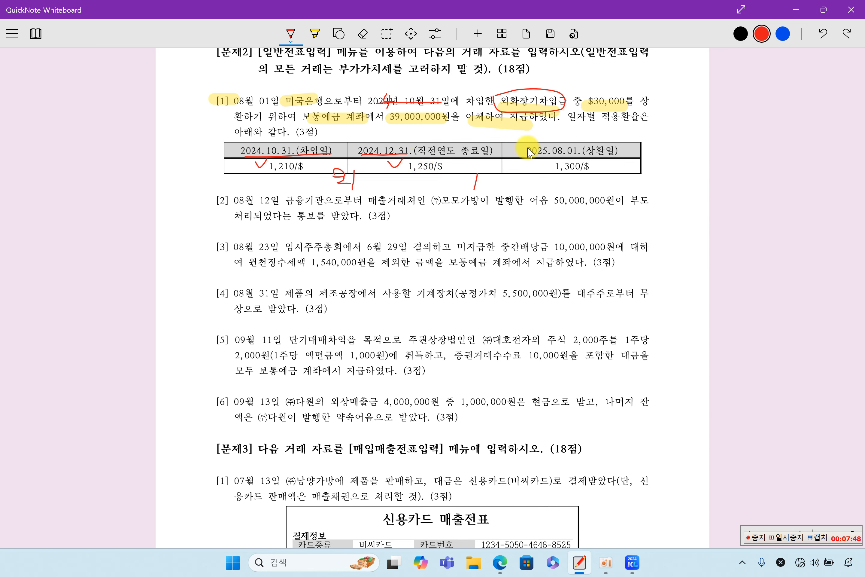
# - Circle $30,000 and the 1,250/$ rate in red, and write 37,500,— as the debit amount beside 외
pyautogui.moveTo(559, 97)
pyautogui.mouseDown()
pyautogui.moveTo(607, 94)
pyautogui.moveTo(638, 104)
pyautogui.moveTo(562, 109)
pyautogui.moveTo(558, 98)
pyautogui.mouseUp()
pyautogui.moveTo(471, 180); pyautogui.dragTo(474, 190)
pyautogui.moveTo(401, 159)
pyautogui.mouseDown()
pyautogui.moveTo(428, 173)
pyautogui.moveTo(449, 164)
pyautogui.moveTo(402, 163)
pyautogui.mouseUp()
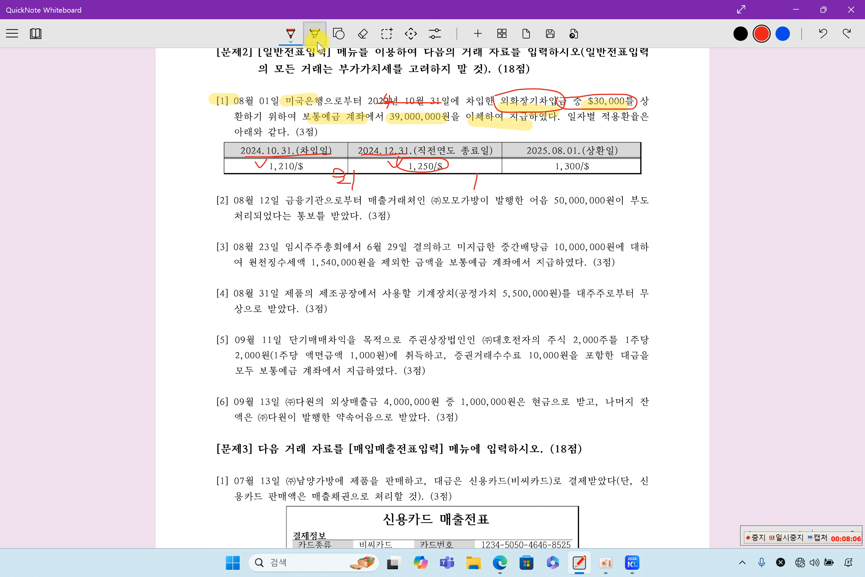
pyautogui.moveTo(383, 170)
pyautogui.mouseDown()
pyautogui.moveTo(389, 183)
pyautogui.moveTo(398, 181)
pyautogui.mouseUp()
pyautogui.moveTo(400, 176)
pyautogui.mouseDown()
pyautogui.moveTo(414, 188)
pyautogui.moveTo(466, 182)
pyautogui.mouseUp()
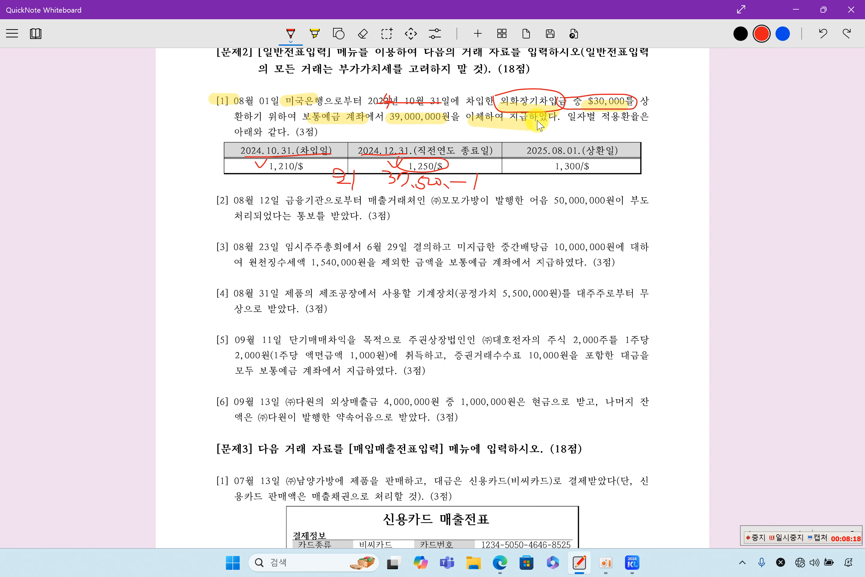
# - Underline 39,000,000원 and 08월 01일 in red, write 보 on the credit side, and circle 2025.08.01.(상환일) with its rate
pyautogui.moveTo(389, 121); pyautogui.dragTo(486, 122)
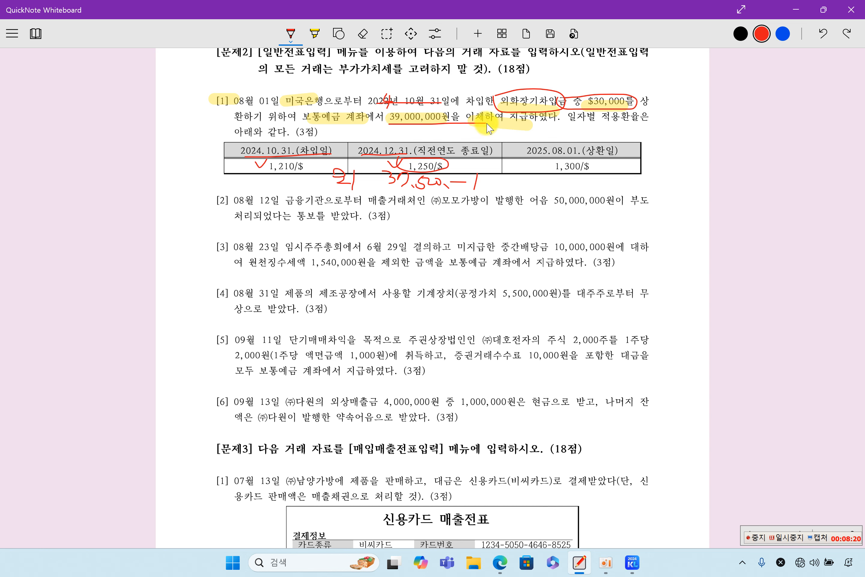
pyautogui.moveTo(500, 174)
pyautogui.mouseDown()
pyautogui.moveTo(507, 188)
pyautogui.moveTo(522, 190)
pyautogui.mouseUp()
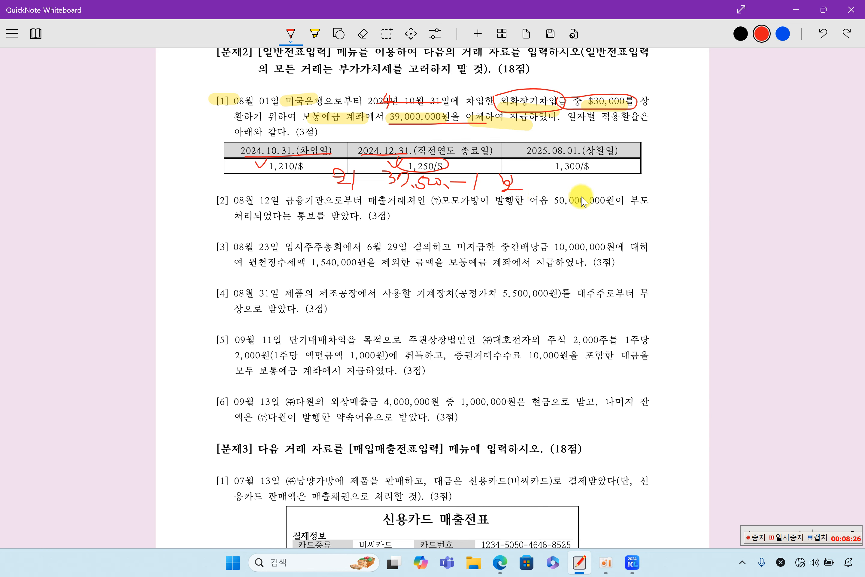
pyautogui.moveTo(540, 128)
pyautogui.mouseDown()
pyautogui.moveTo(532, 170)
pyautogui.moveTo(624, 158)
pyautogui.moveTo(537, 129)
pyautogui.mouseUp()
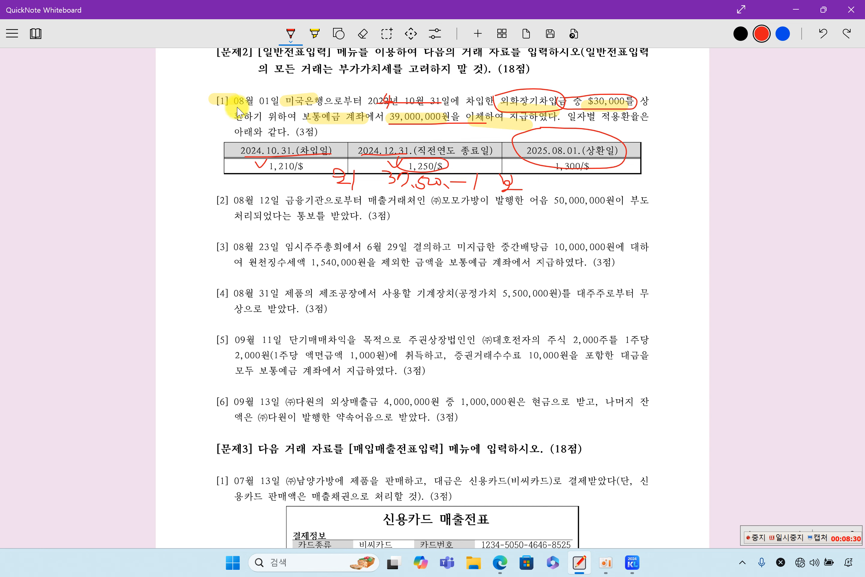
pyautogui.moveTo(554, 174); pyautogui.dragTo(591, 173)
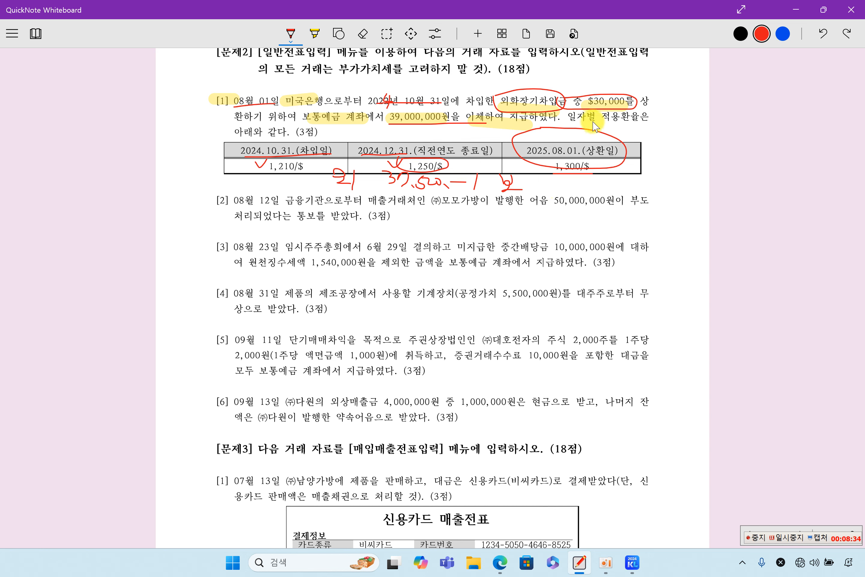
# - Circle 39,000,000원 in red in item [1], then switch to KcLep and open 일반전표입력 for August 1, 2025
pyautogui.moveTo(391, 106)
pyautogui.mouseDown()
pyautogui.moveTo(383, 124)
pyautogui.moveTo(396, 105)
pyautogui.mouseUp()
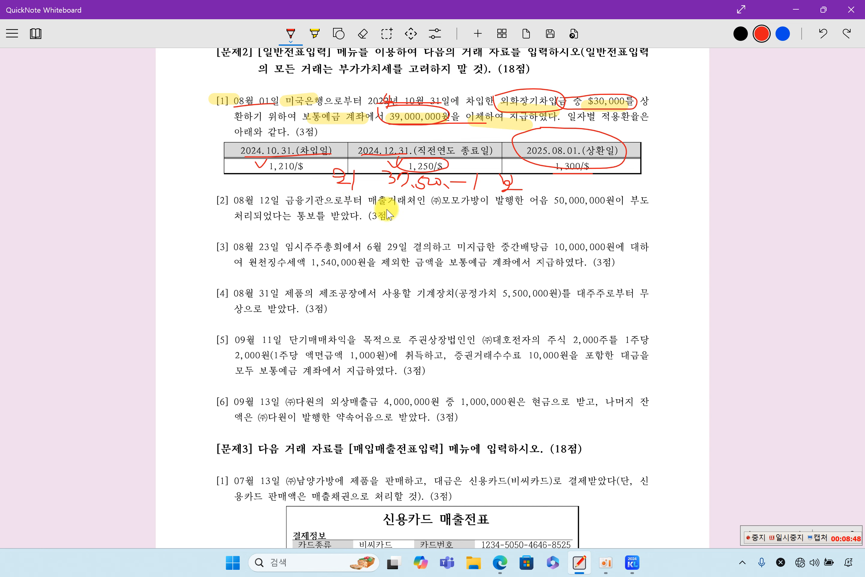
pyautogui.click(634, 562)
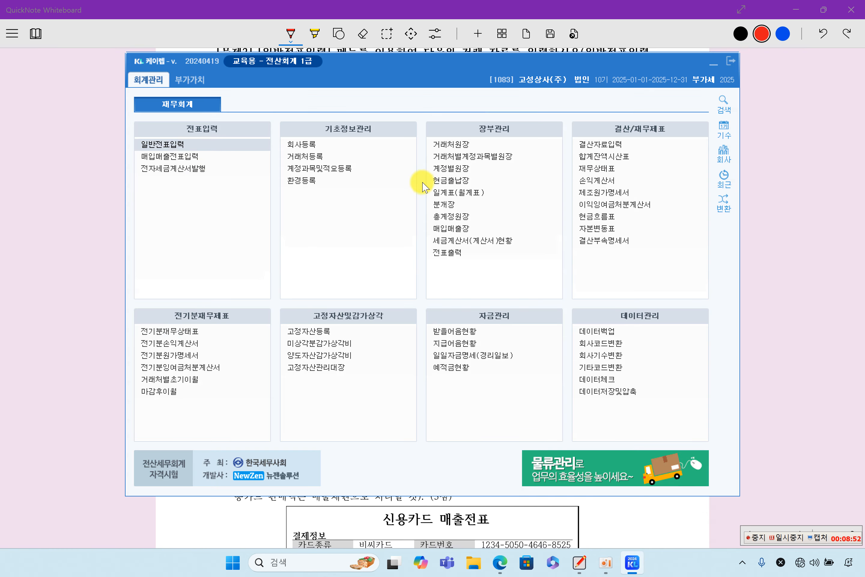
pyautogui.press('Return')
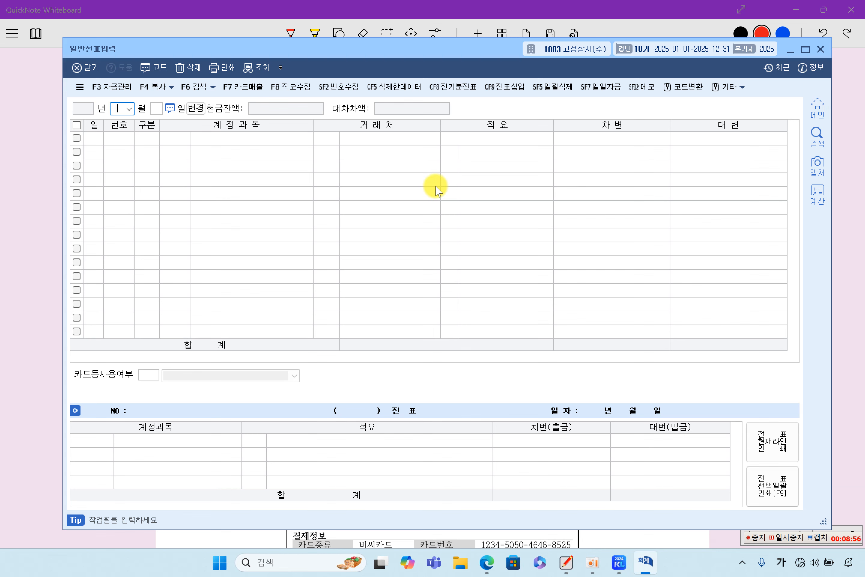
pyautogui.write('08')
pyautogui.press('Return')
pyautogui.write('1')
pyautogui.press('Return')
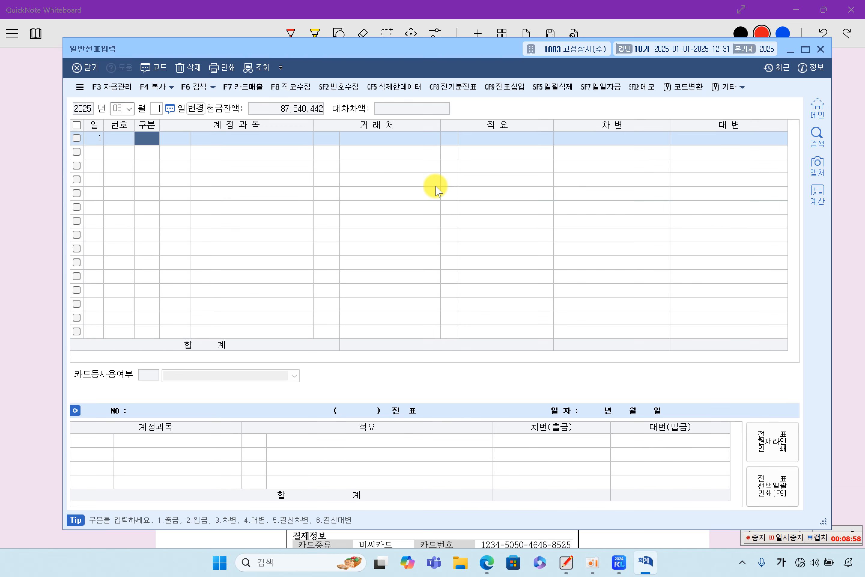
# - Start a debit (차변) line on the August 1 voucher with the account 0305 외화장기차입금
pyautogui.write('3')
pyautogui.press('Return')
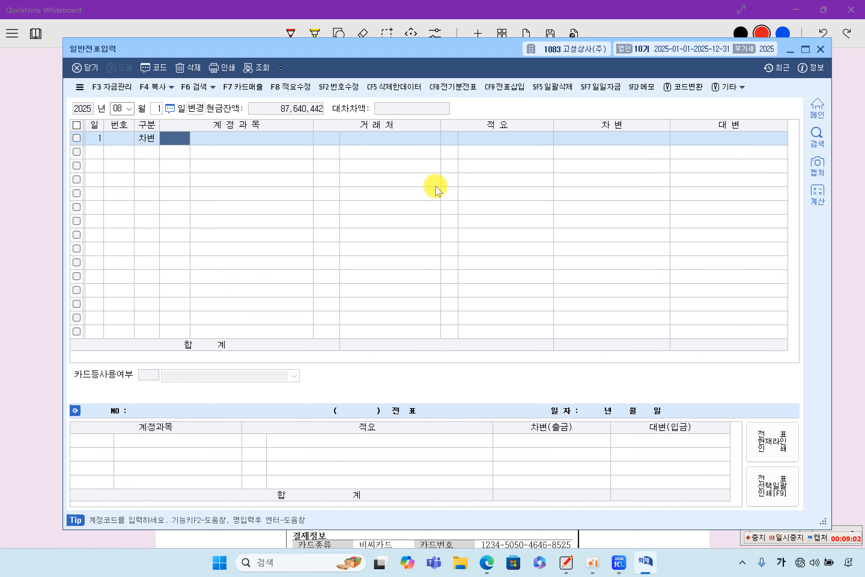
pyautogui.press('F2')
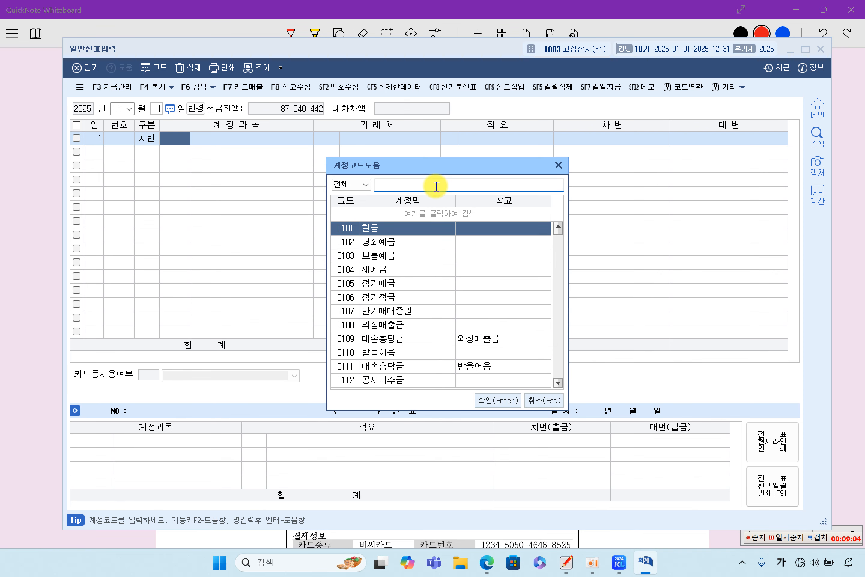
pyautogui.write('ㅇㅗㅣ')
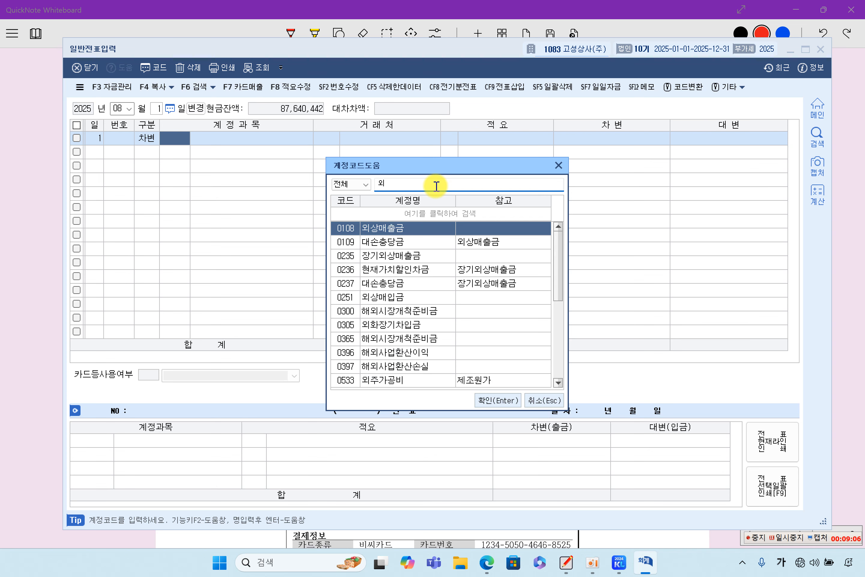
pyautogui.write('ㅎㅗㅏ')
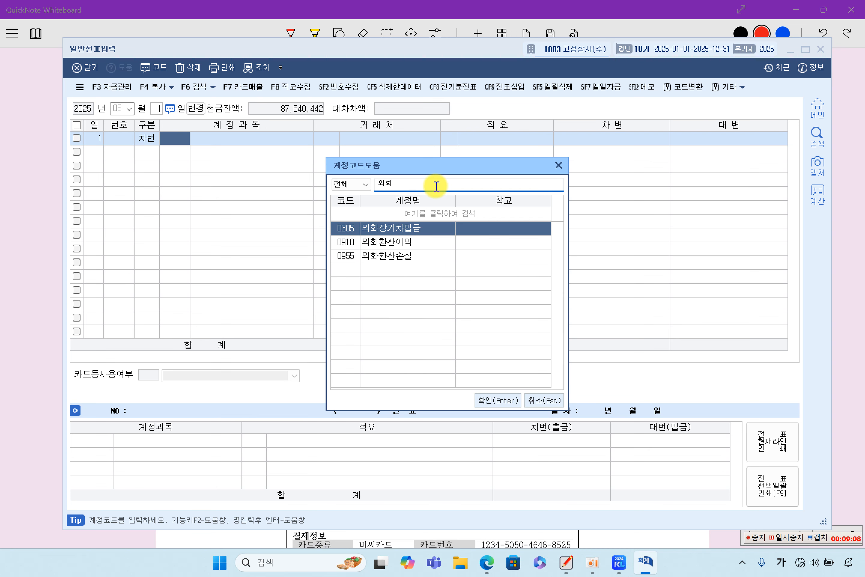
pyautogui.press('Return')
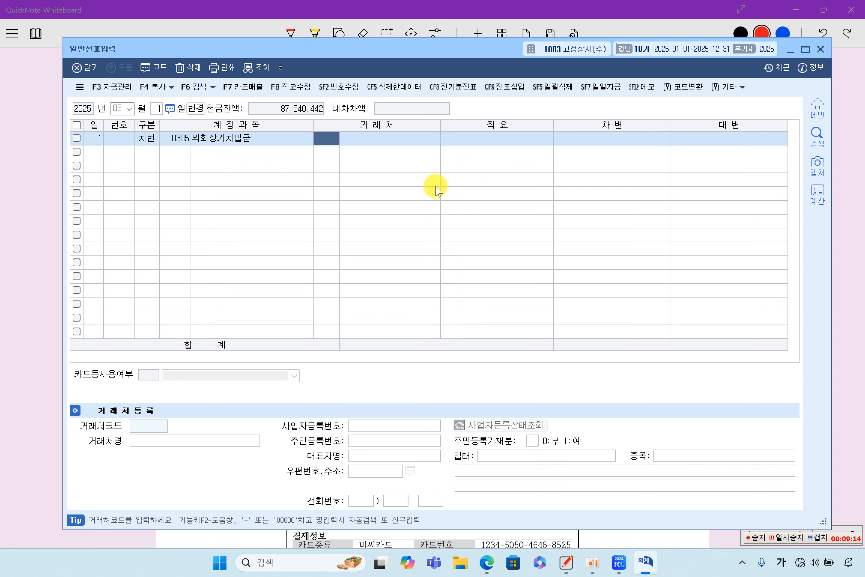
# - Assign 미국은행 as the counterparty of the 외화장기차입금 line, leave the description blank, and enter a debit of 37,500,000
pyautogui.write('ㅁ')
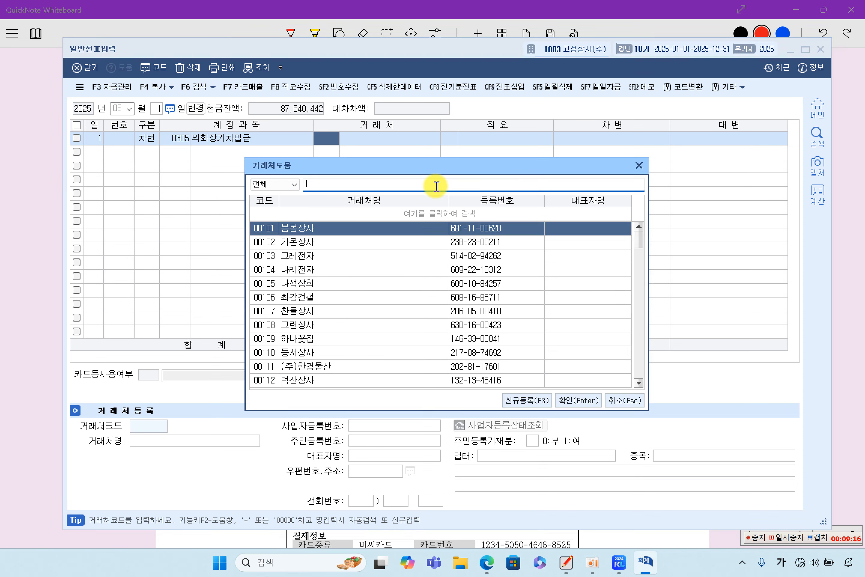
pyautogui.write('ㄱ')
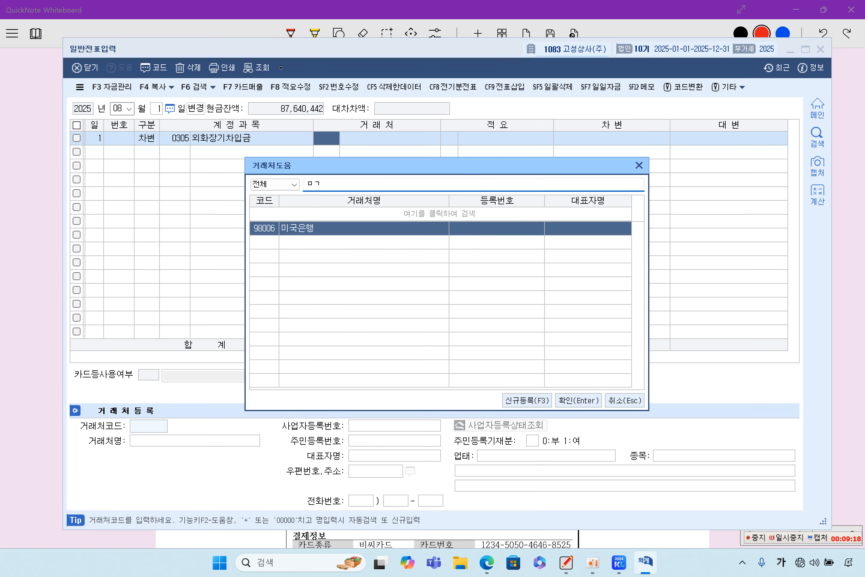
pyautogui.press('Return')
pyautogui.press('Return')
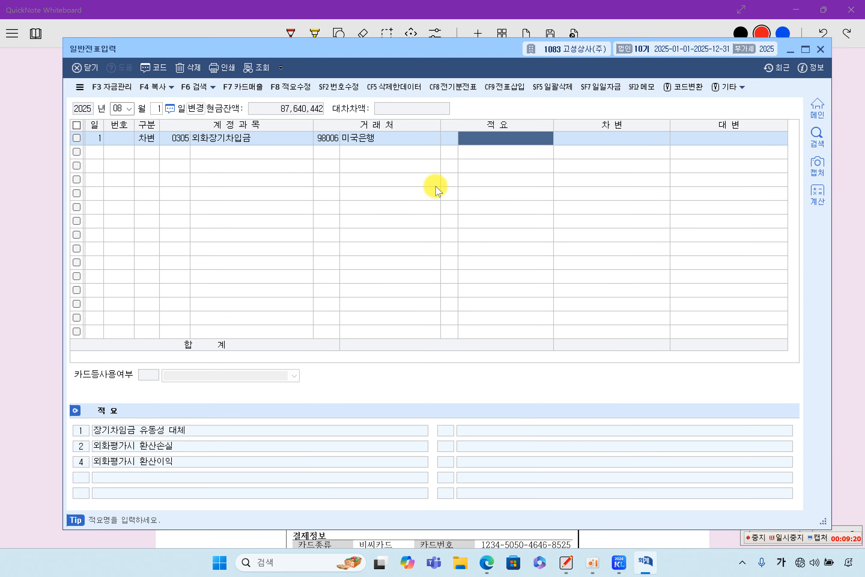
pyautogui.press('Return')
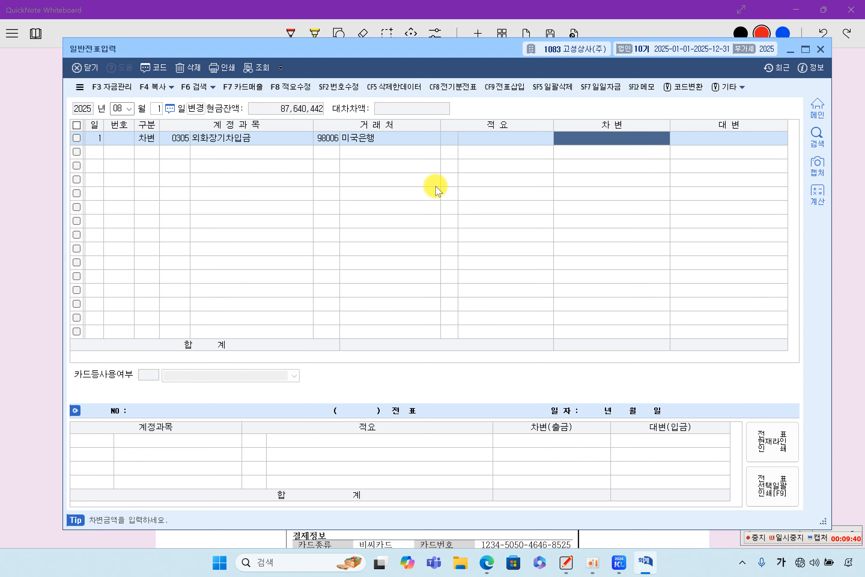
pyautogui.write('37,500,000')
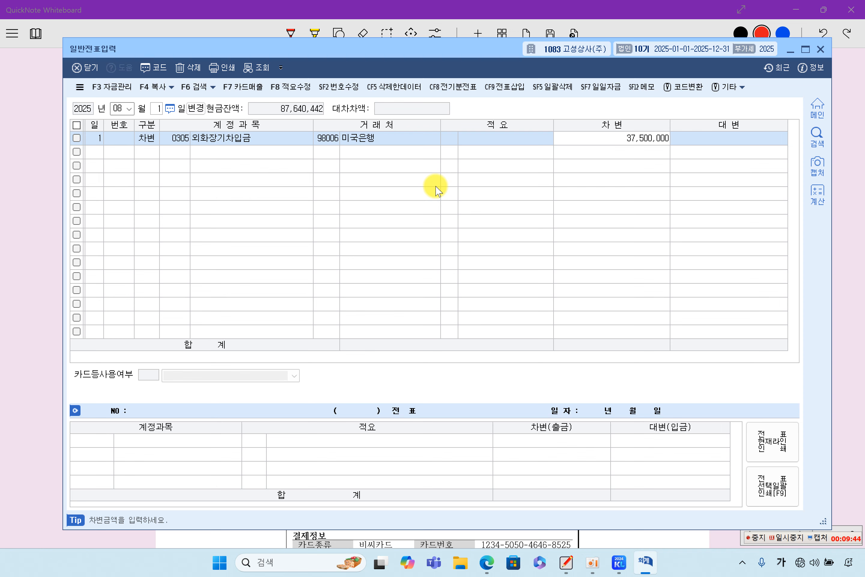
pyautogui.press('Return')
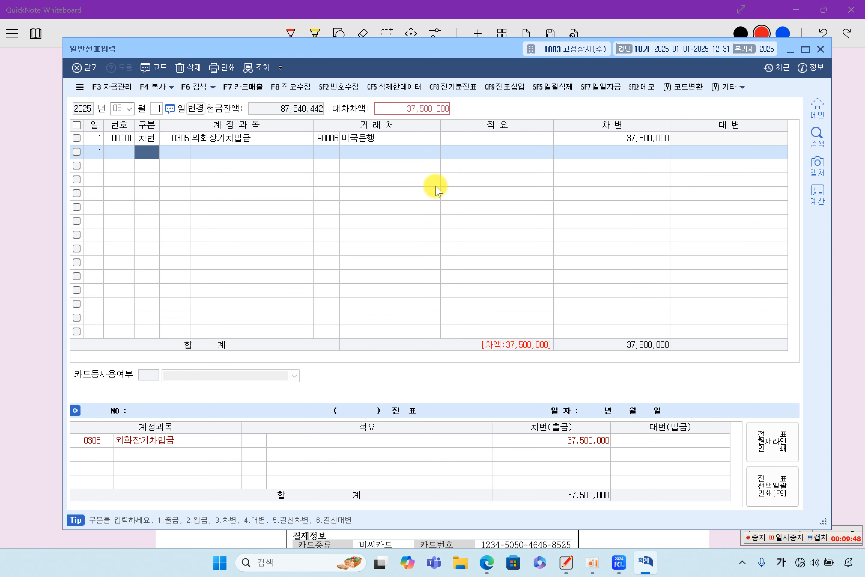
# - Add a credit (대변) line for account 0103 보통예금 with the amount 39,000,000
pyautogui.write('4')
pyautogui.press('Return')
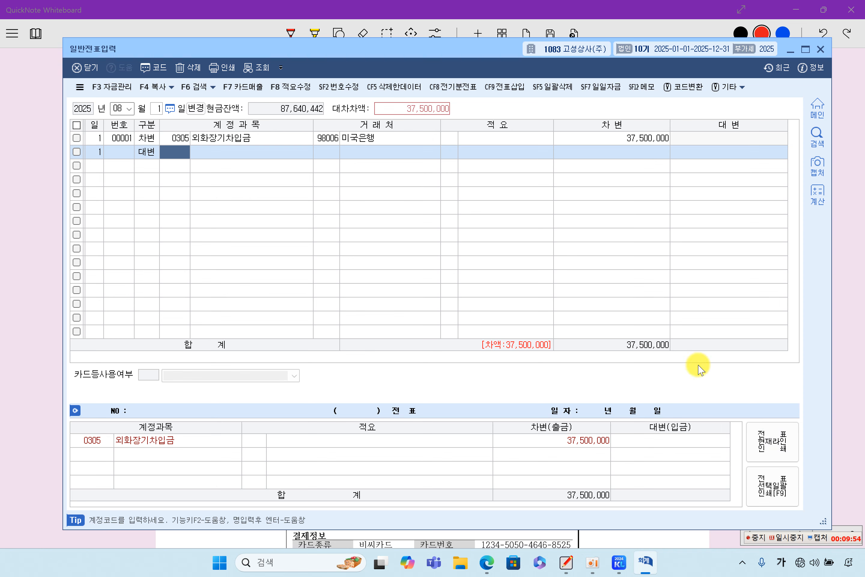
pyautogui.click(794, 540)
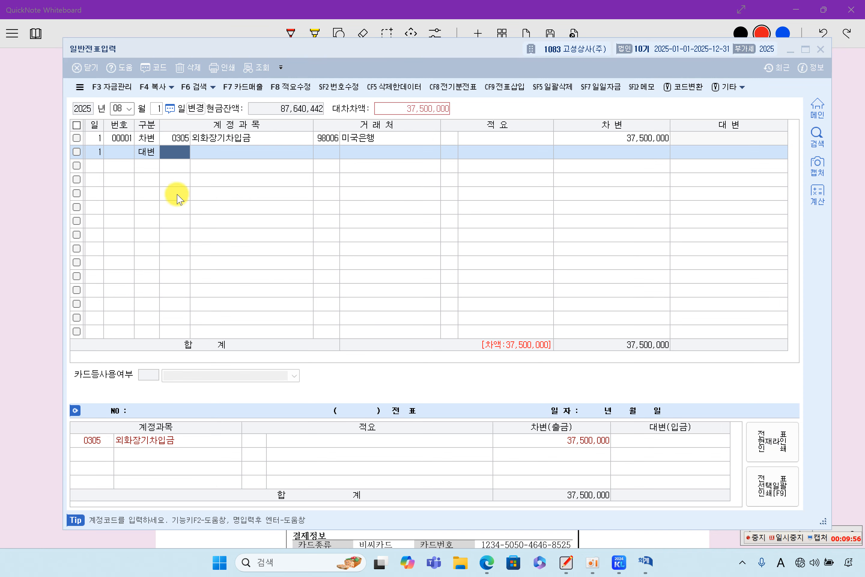
pyautogui.click(178, 158)
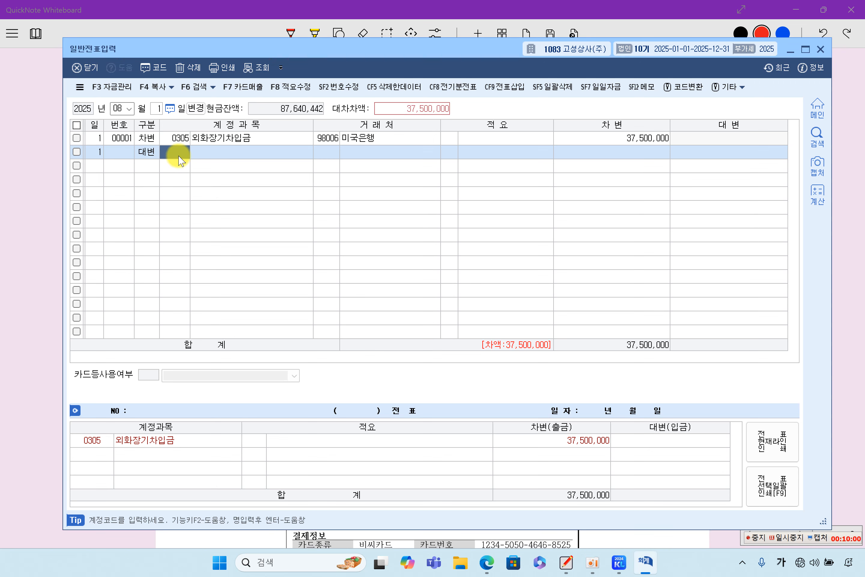
pyautogui.write('10')
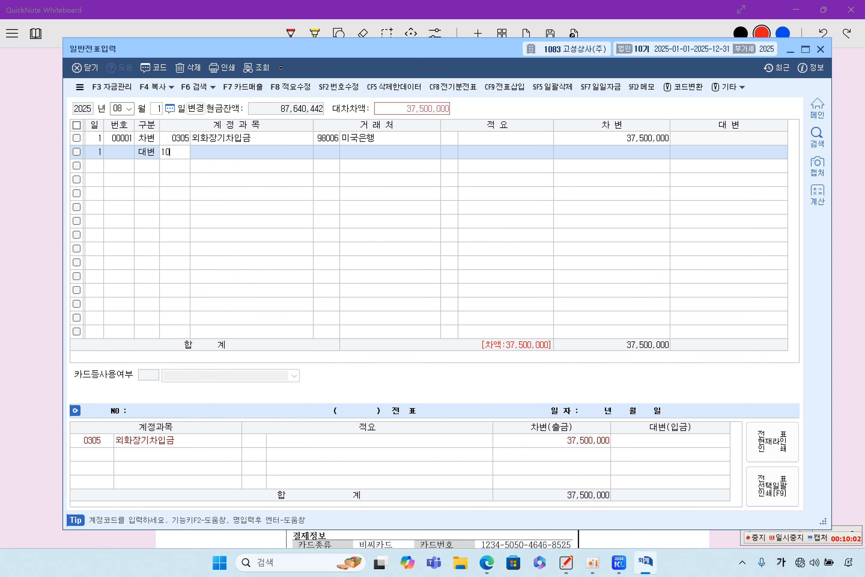
pyautogui.write('3')
pyautogui.press('Return')
pyautogui.press('Return')
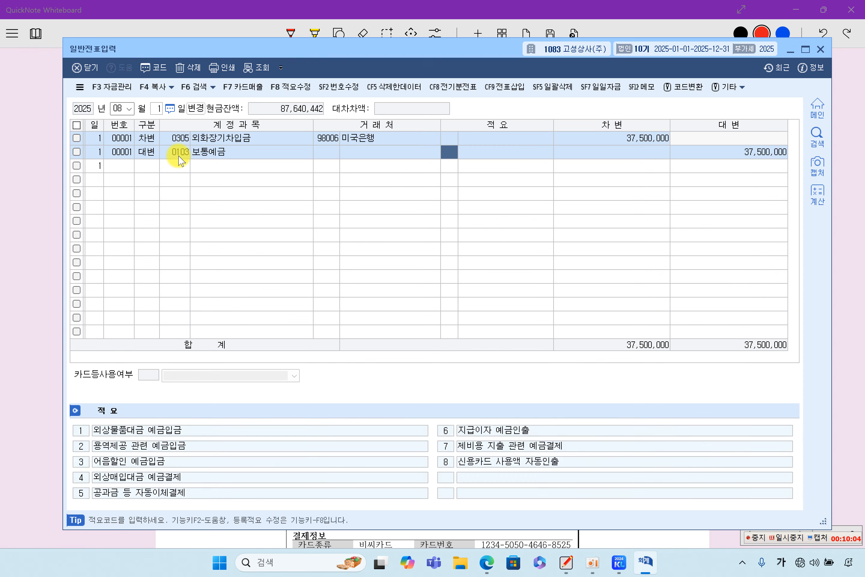
pyautogui.press('Return')
pyautogui.write('39,000,000')
pyautogui.press('Return')
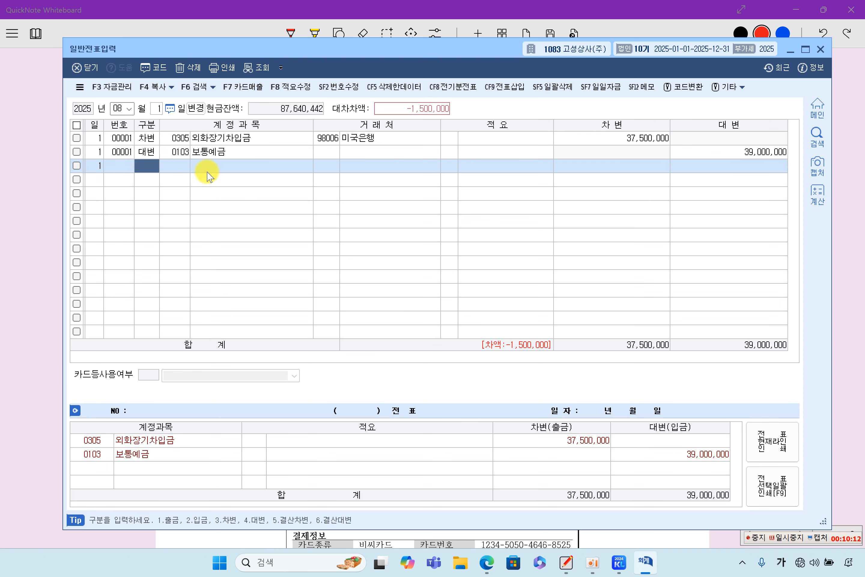
# - Add a debit (차변) line for account 0952 외환차손 with the balancing amount of 1,500,000
pyautogui.write('3')
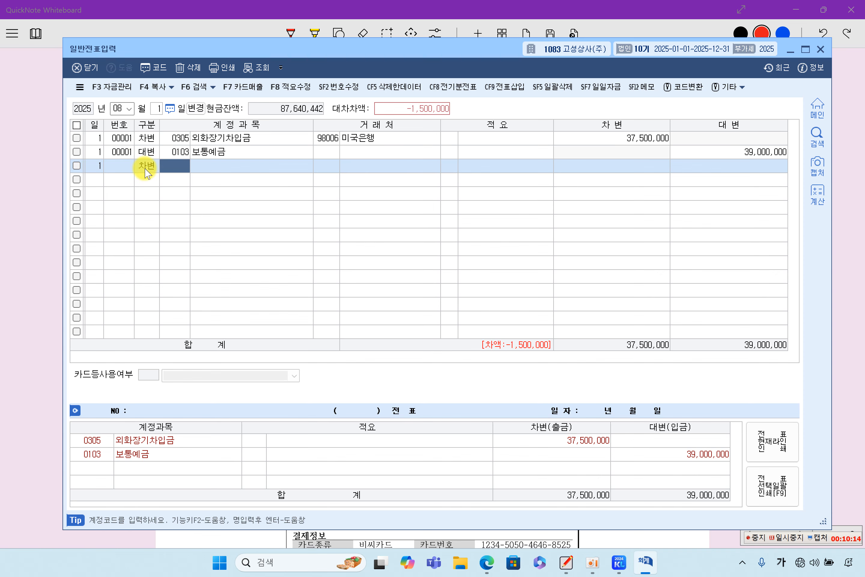
pyautogui.press('F2')
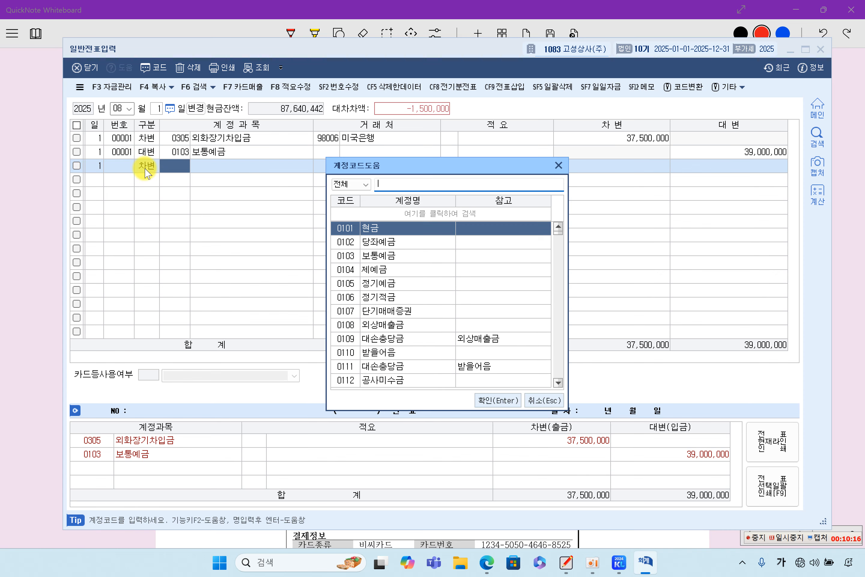
pyautogui.write('ㅇ')
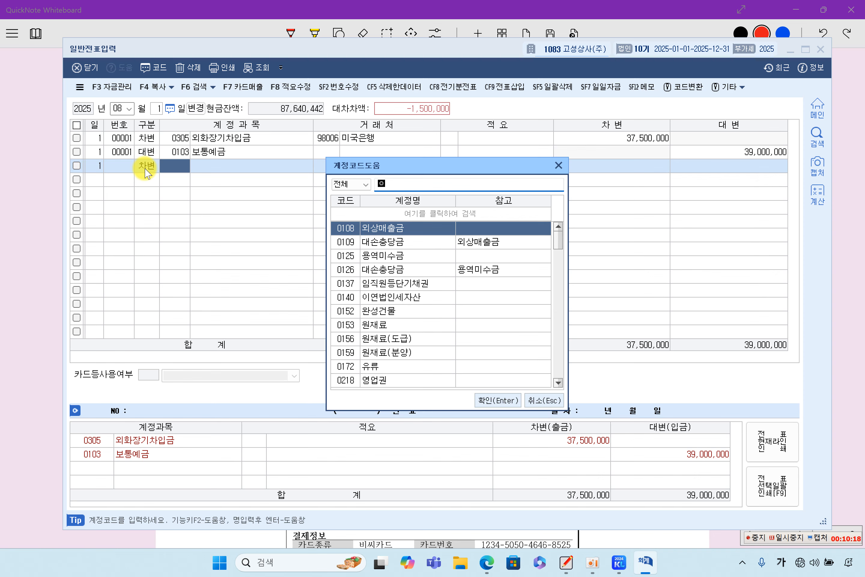
pyautogui.write('ㅚ')
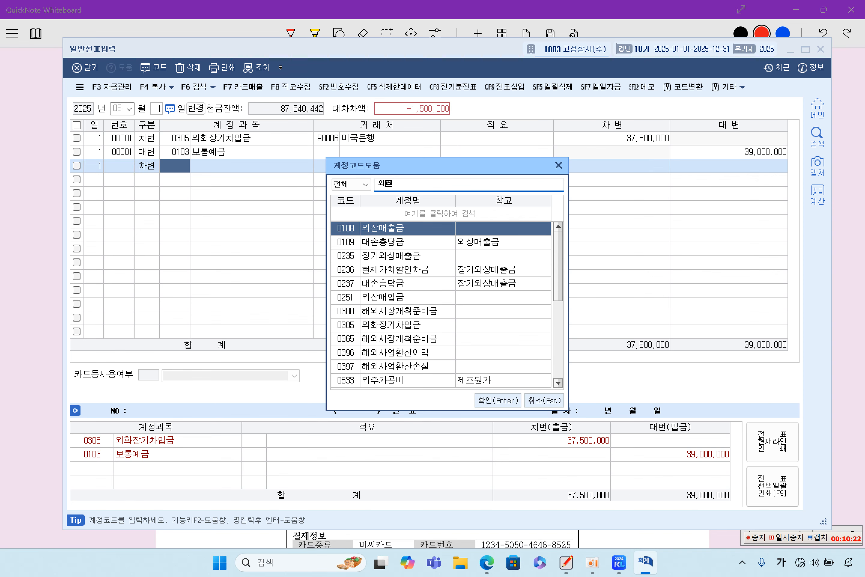
pyautogui.write('환')
pyautogui.press('Down')
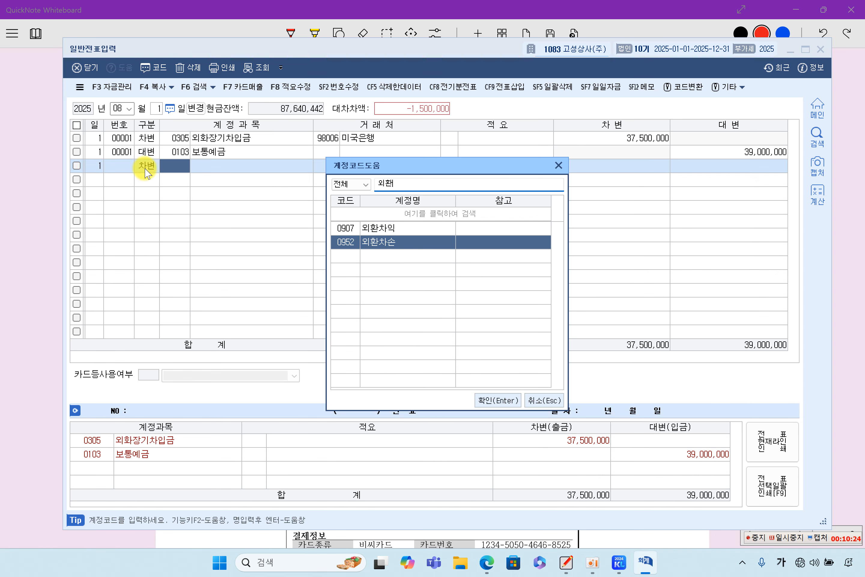
pyautogui.press('Return')
pyautogui.press('Return')
pyautogui.press('Return')
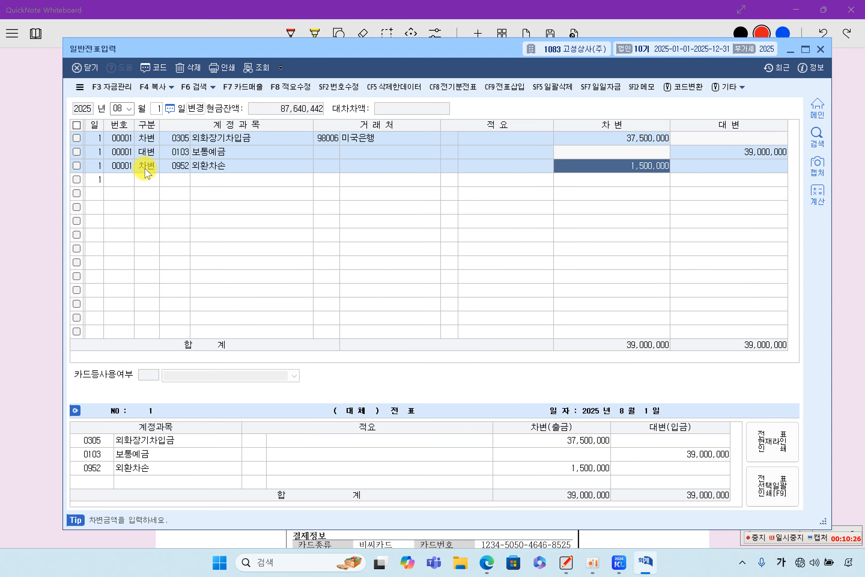
pyautogui.press('Return')
pyautogui.press('Up')
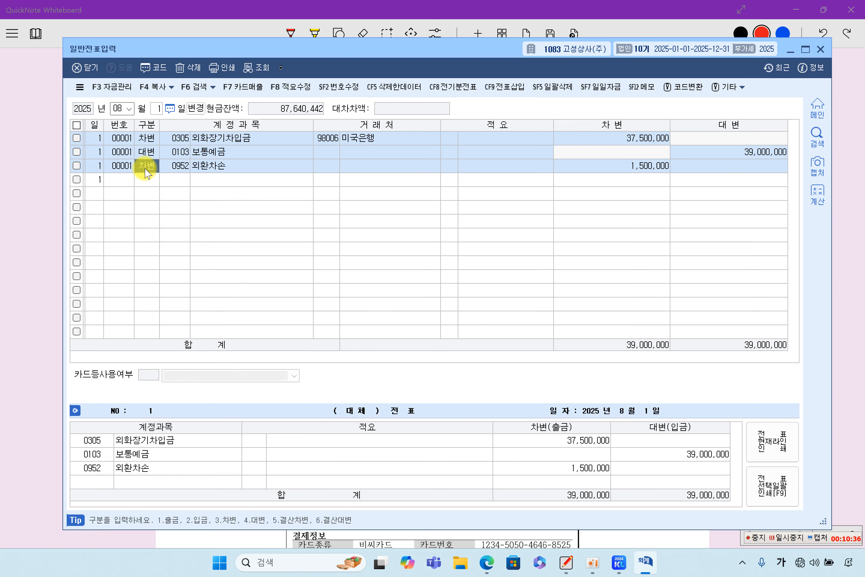
pyautogui.click(174, 167)
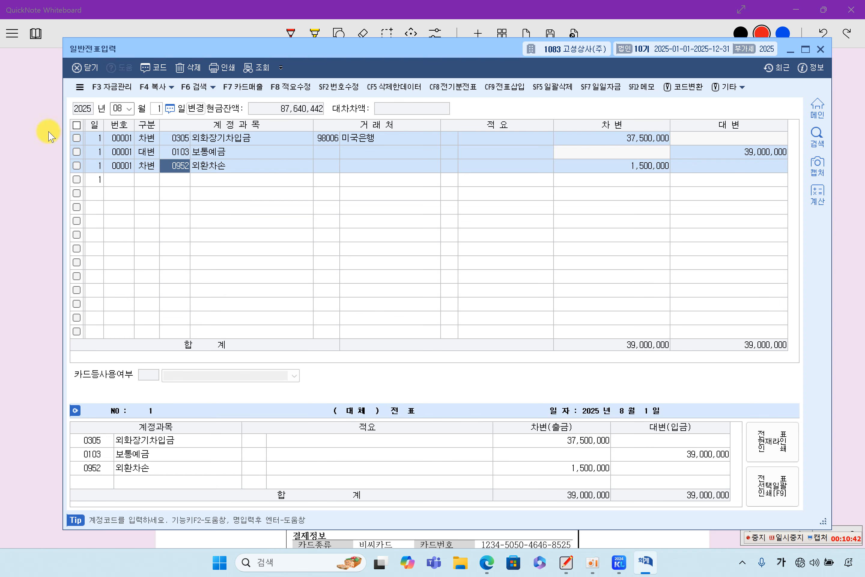
# - Switch to QuickNote Whiteboard and highlight item [2]'s 08월 12일, 매출거래처, ㈜모모가방, 어음 50,000,000 and 처리되었다는 통보를 받았다 in yellow
pyautogui.click(42, 140)
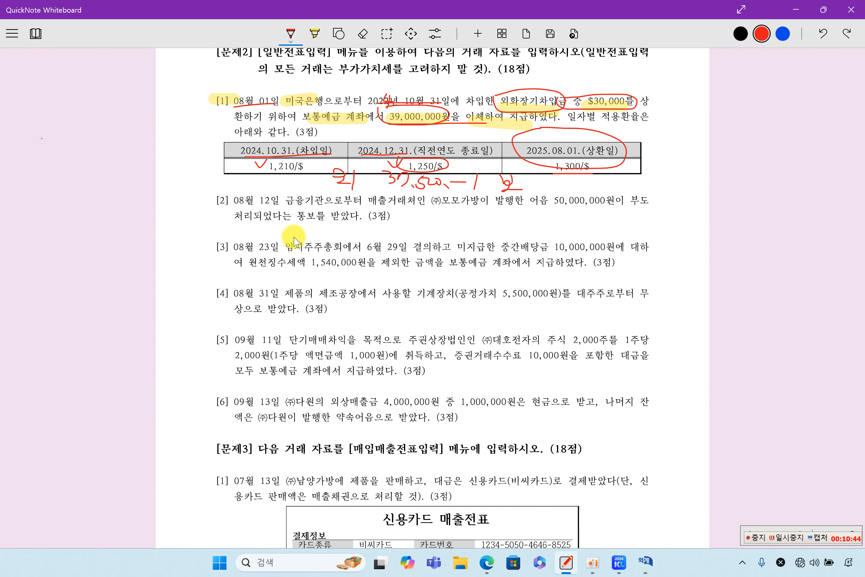
pyautogui.click(316, 34)
pyautogui.moveTo(230, 200); pyautogui.dragTo(286, 203)
pyautogui.moveTo(369, 204); pyautogui.dragTo(599, 202)
pyautogui.moveTo(246, 217); pyautogui.dragTo(361, 217)
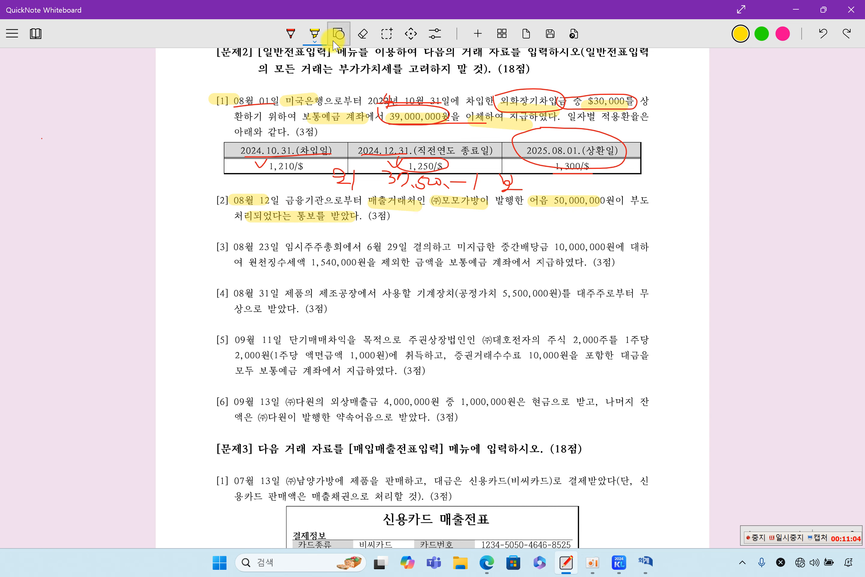
# - Write a red journal entry note under item [2] with a divider line, 받 on the credit side and 부 on the debit side
pyautogui.click(285, 33)
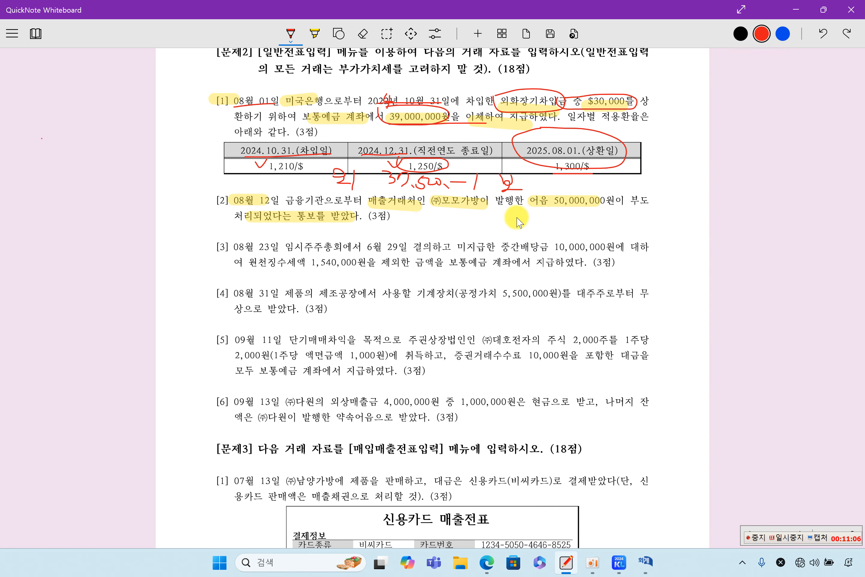
pyautogui.moveTo(515, 212); pyautogui.dragTo(511, 236)
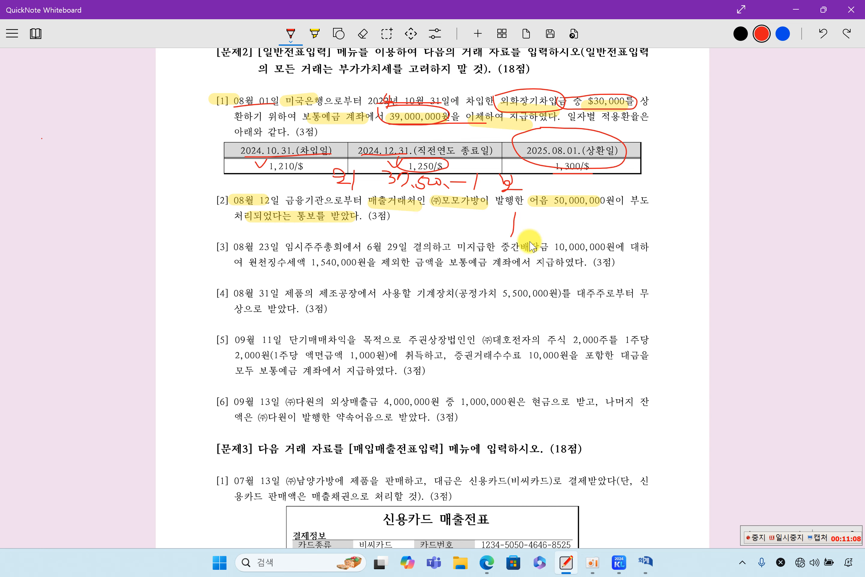
pyautogui.moveTo(532, 214)
pyautogui.mouseDown()
pyautogui.moveTo(541, 224)
pyautogui.moveTo(556, 215)
pyautogui.moveTo(552, 227)
pyautogui.mouseUp()
pyautogui.moveTo(544, 229); pyautogui.dragTo(556, 234)
pyautogui.moveTo(438, 215); pyautogui.dragTo(449, 217)
pyautogui.moveTo(444, 221)
pyautogui.mouseDown()
pyautogui.moveTo(458, 224)
pyautogui.moveTo(449, 239)
pyautogui.mouseUp()
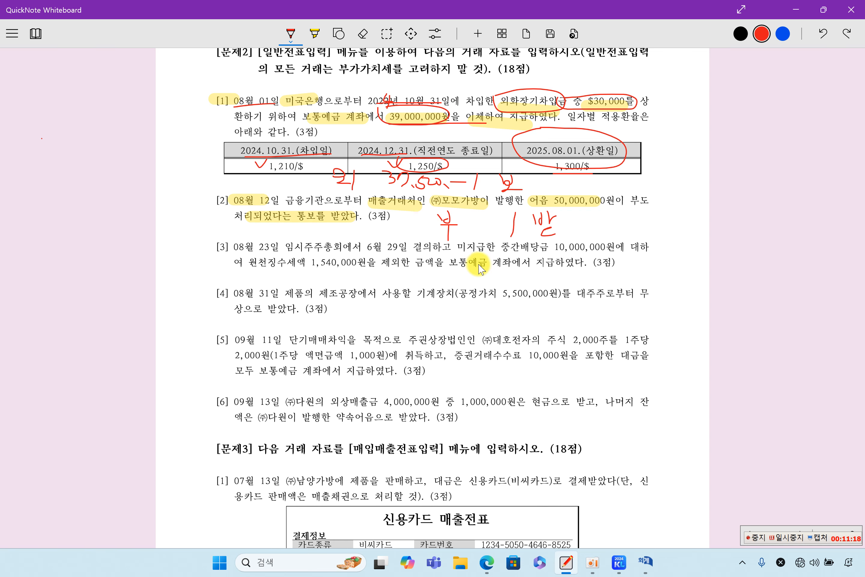
# - Switch to KcLep's 일반전표입력 and set the voucher date to 08월 12일
pyautogui.click(646, 561)
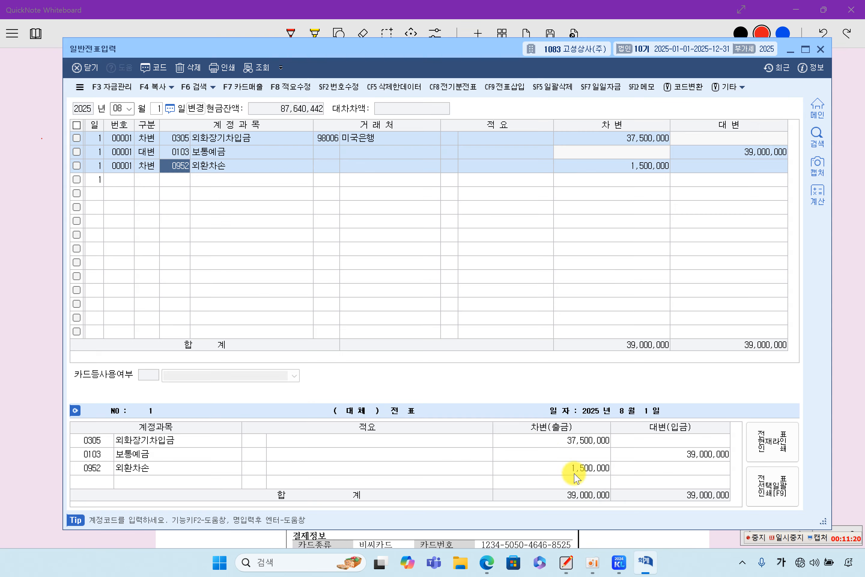
pyautogui.click(121, 110)
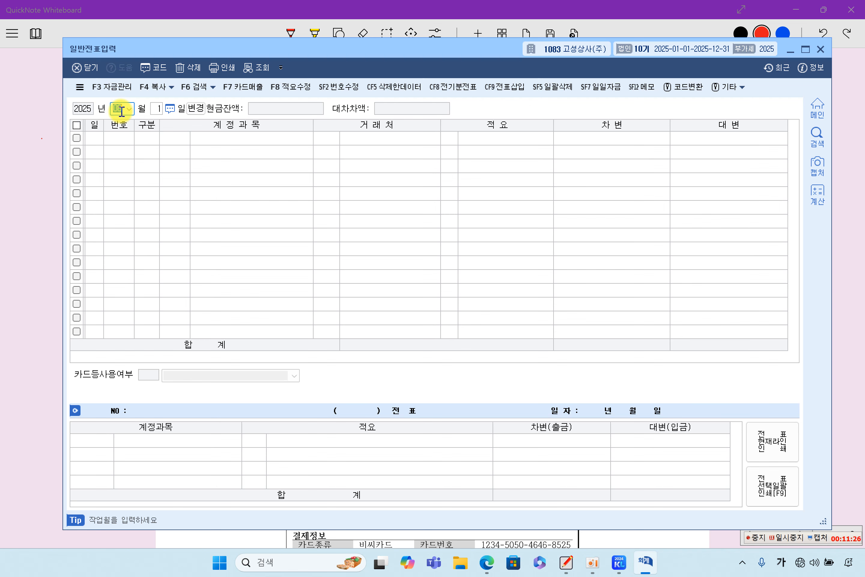
pyautogui.write('08')
pyautogui.press('Return')
pyautogui.write('12')
pyautogui.press('Return')
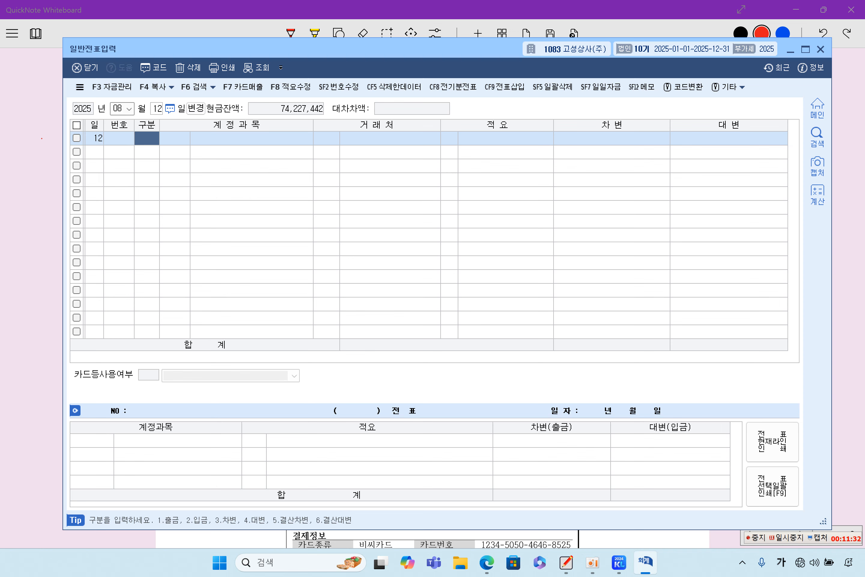
# - Add a credit (대변) line for account 0110 받을어음 with 거래처 (주)모모가방 and the amount 50,000,000
pyautogui.write('4')
pyautogui.press('Return')
pyautogui.write('110')
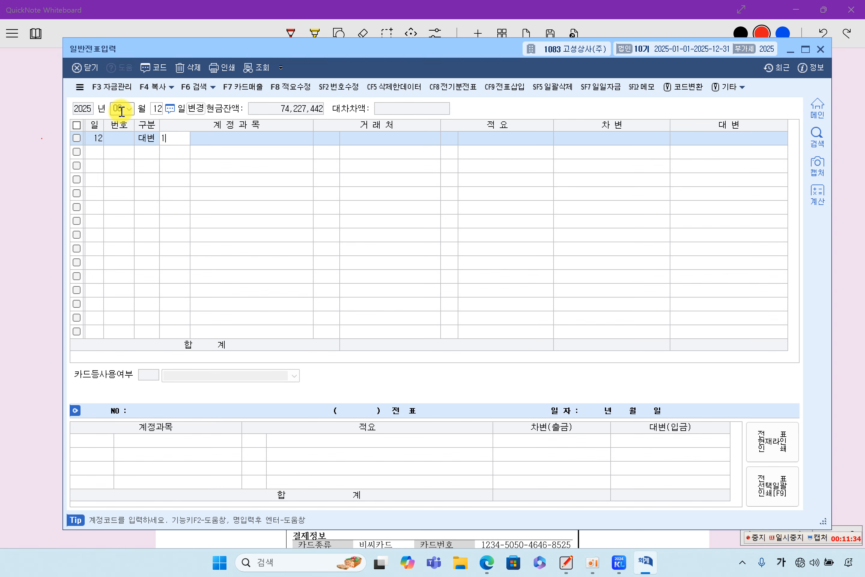
pyautogui.press('Return')
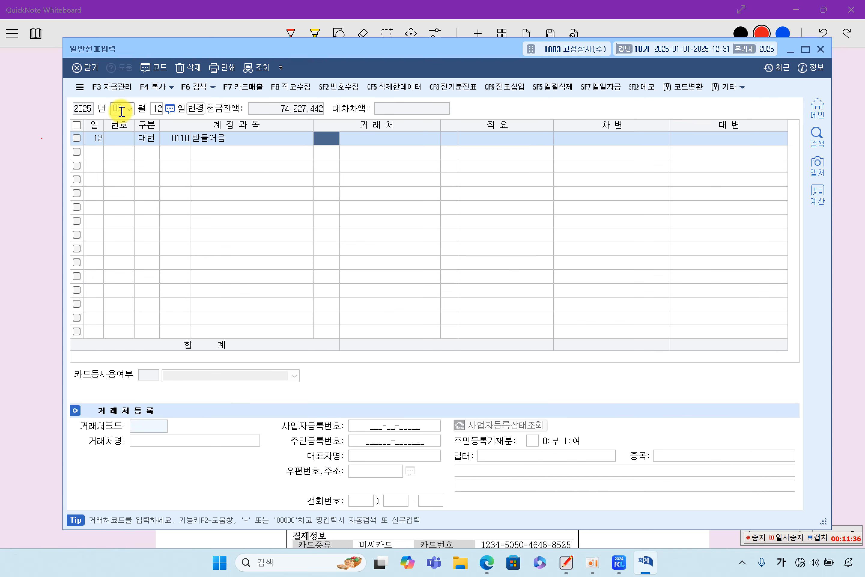
pyautogui.write('모')
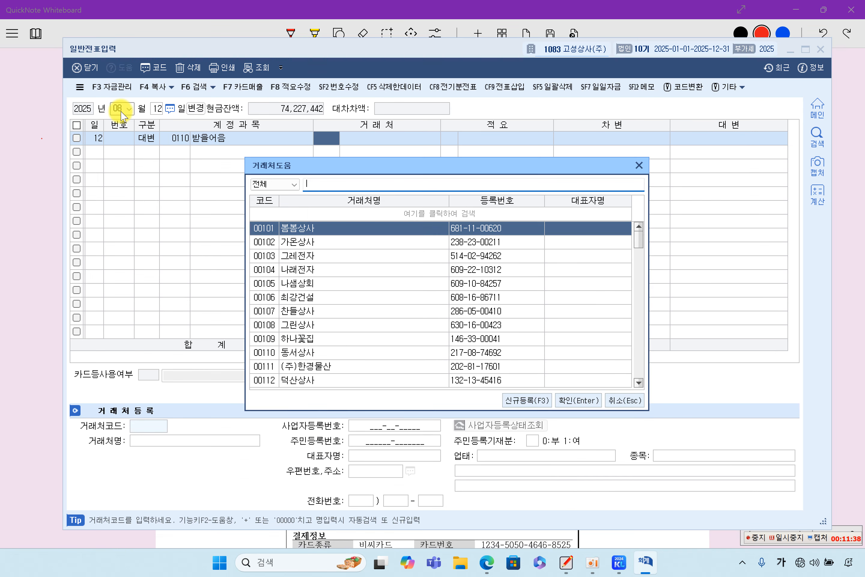
pyautogui.press('Down')
pyautogui.press('Down')
pyautogui.press('Return')
pyautogui.press('Return')
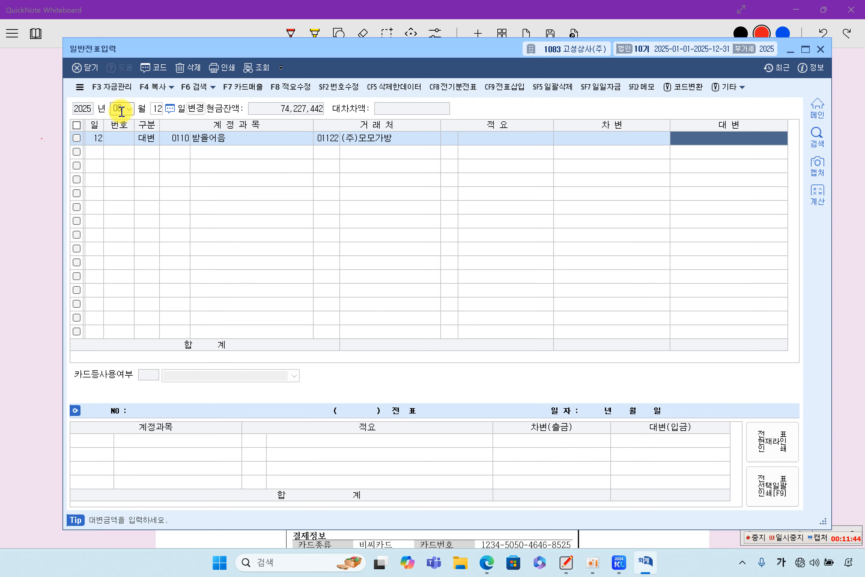
pyautogui.write('50')
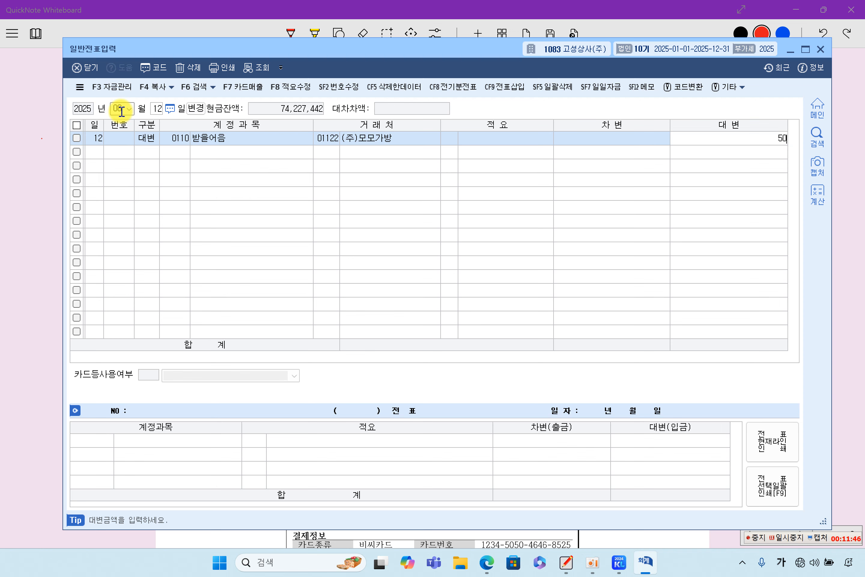
pyautogui.write(',000,000')
pyautogui.press('Return')
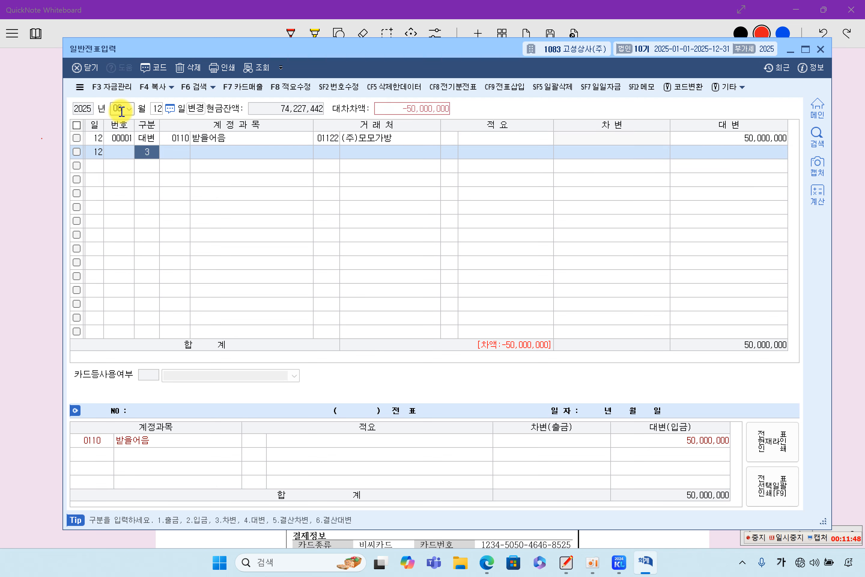
# - Add a debit (차변) line for account 0246 부도어음과수표 with 거래처 (주)모모가방 and the balancing amount of 50,000,000
pyautogui.press('Return')
pyautogui.press('F2')
pyautogui.write('부도')
pyautogui.press('Return')
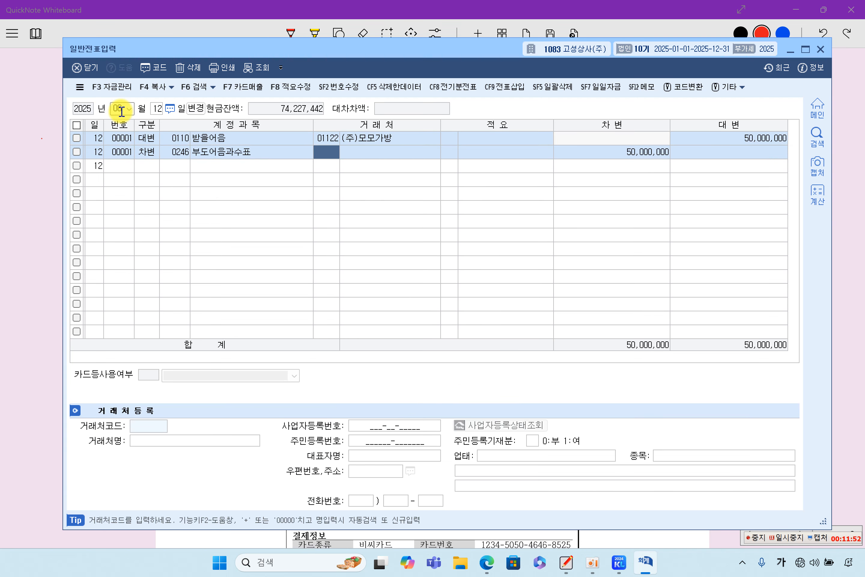
pyautogui.write('1122')
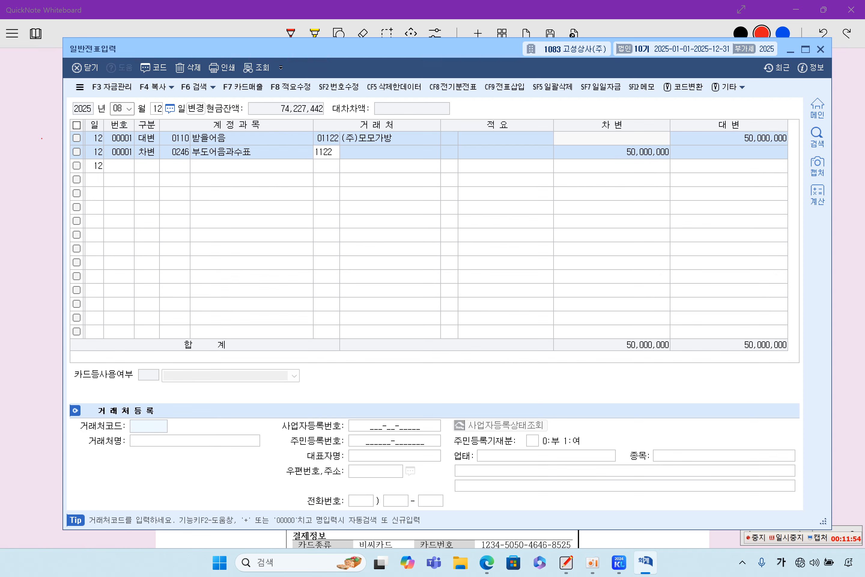
pyautogui.press('Return')
pyautogui.press('Return')
pyautogui.press('Return')
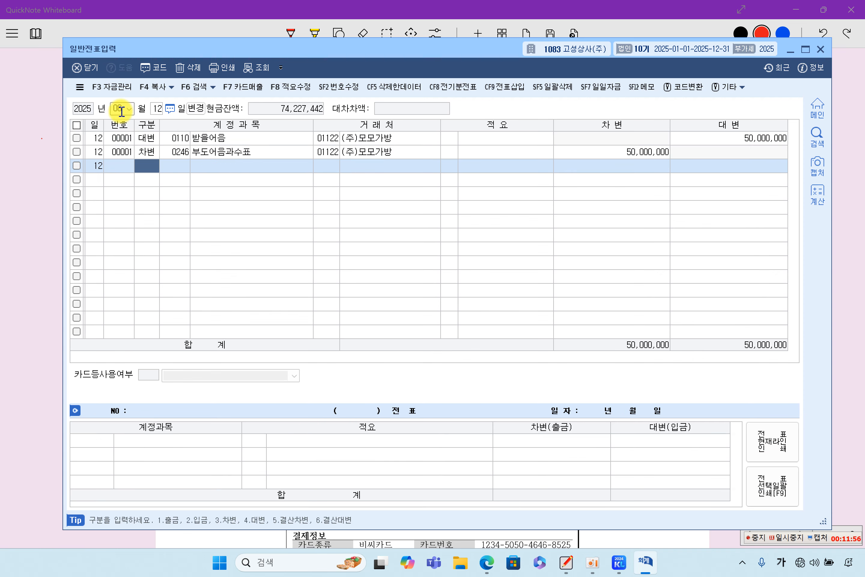
pyautogui.press('Up')
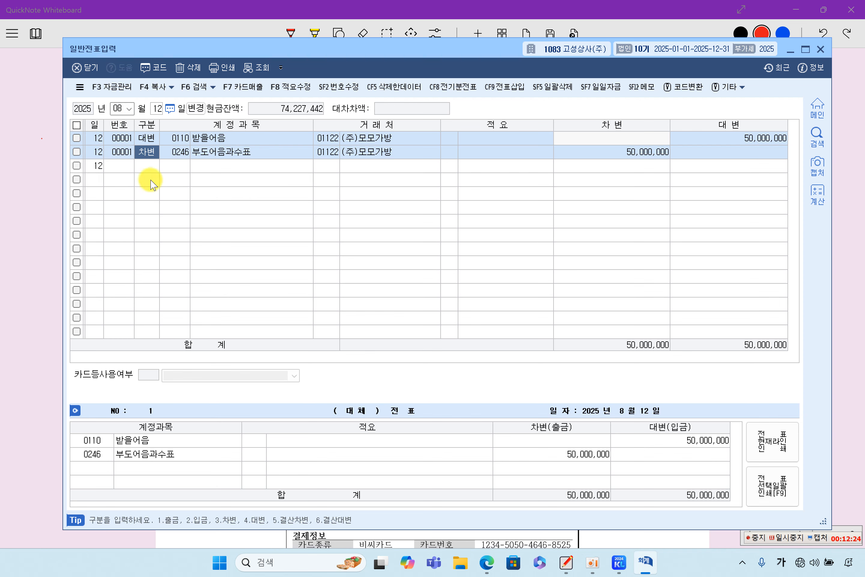
pyautogui.click(170, 155)
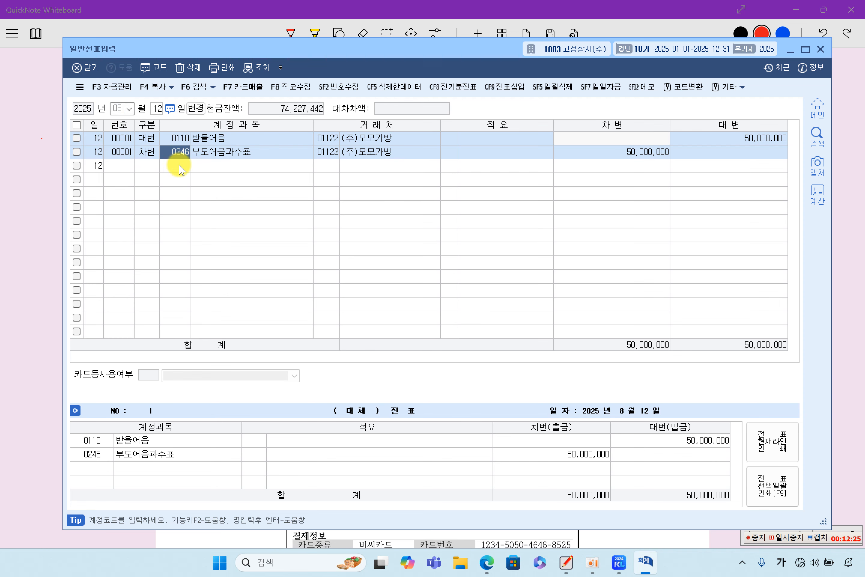
pyautogui.click(602, 154)
pyautogui.click(730, 142)
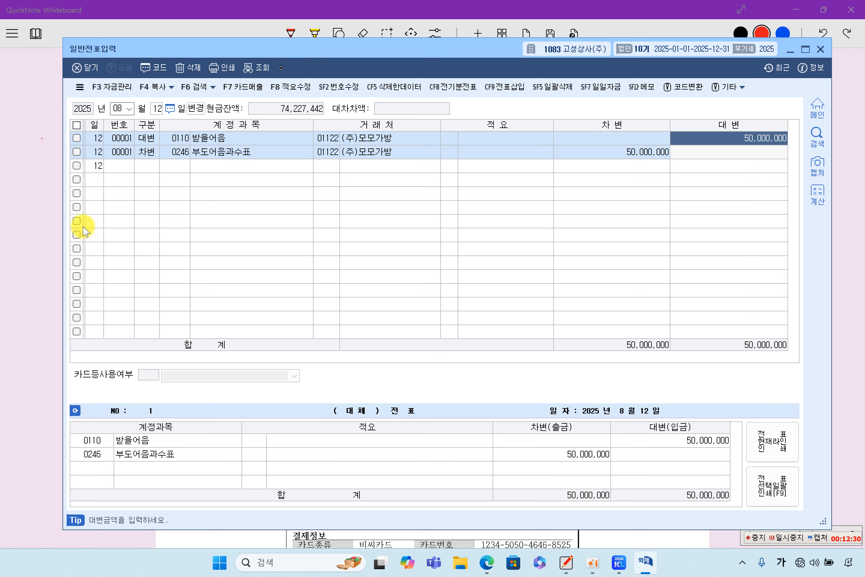
# - Switch to QuickNote Whiteboard and highlight item [3]'s dates, 임시주주총회, 결의, 미지급한 중간배당금 10,000,000원, 원천징수세액 1,540,000원 and 보통예금 계좌에서 지급 in yellow
pyautogui.click(25, 216)
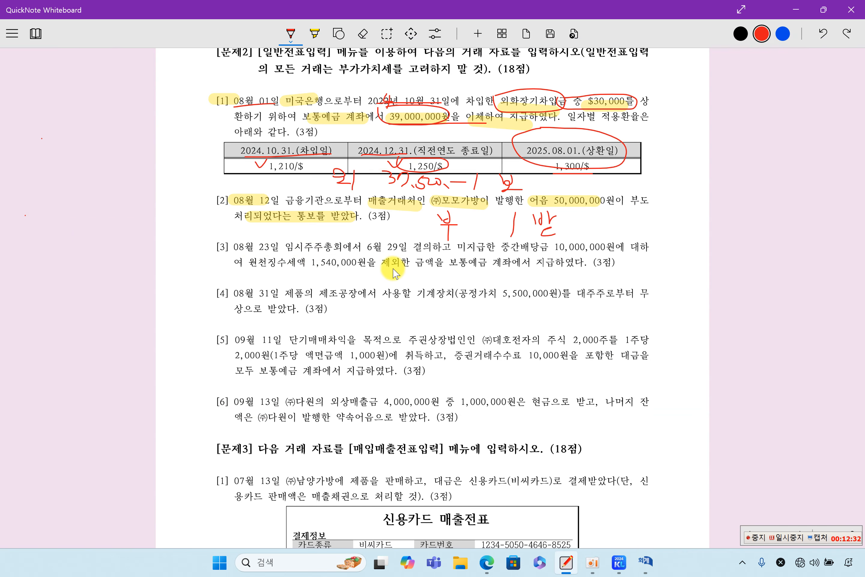
pyautogui.scroll(-2, 392, 276)
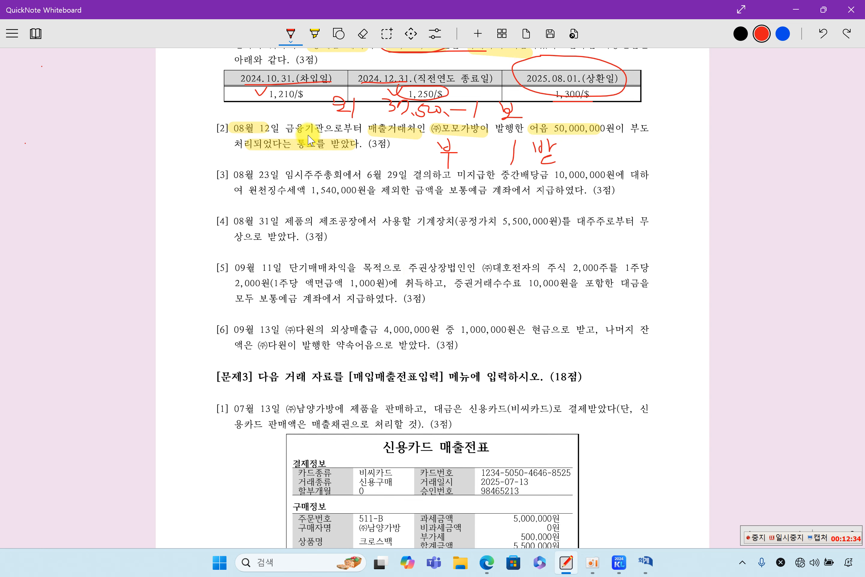
pyautogui.click(315, 33)
pyautogui.moveTo(286, 173); pyautogui.dragTo(606, 175)
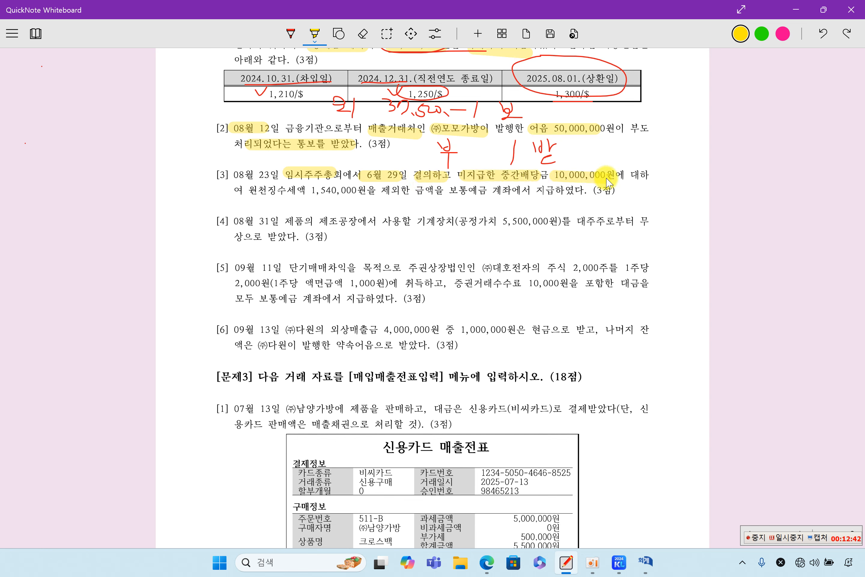
pyautogui.moveTo(248, 190); pyautogui.dragTo(366, 193)
pyautogui.moveTo(455, 191); pyautogui.dragTo(579, 193)
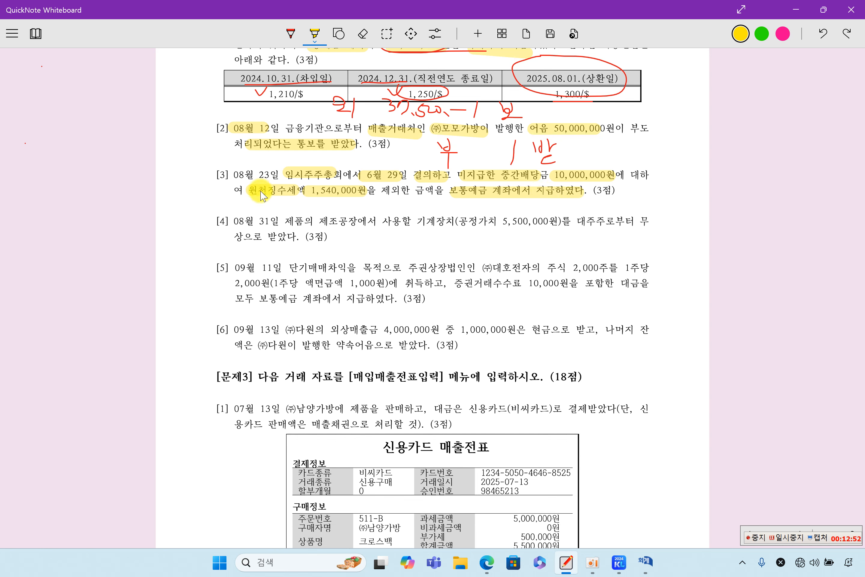
pyautogui.moveTo(232, 175); pyautogui.dragTo(280, 175)
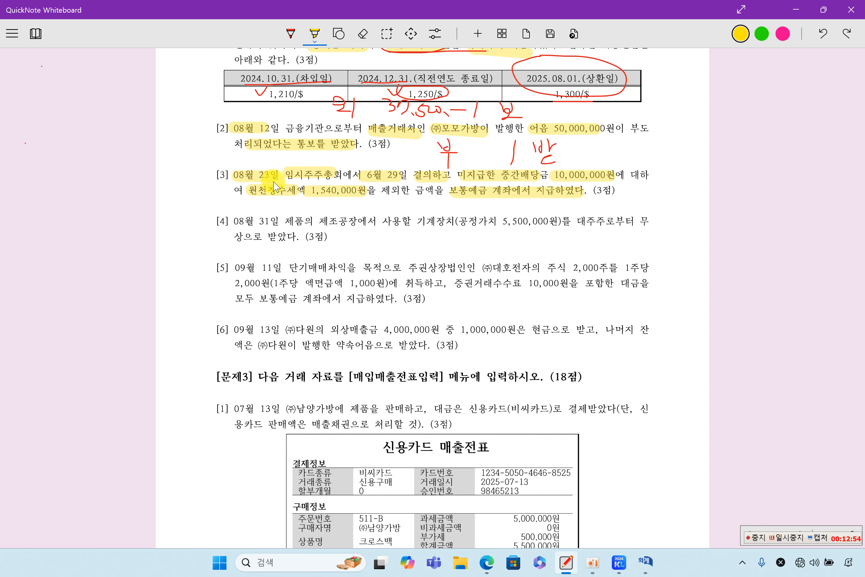
pyautogui.moveTo(370, 175); pyautogui.dragTo(407, 175)
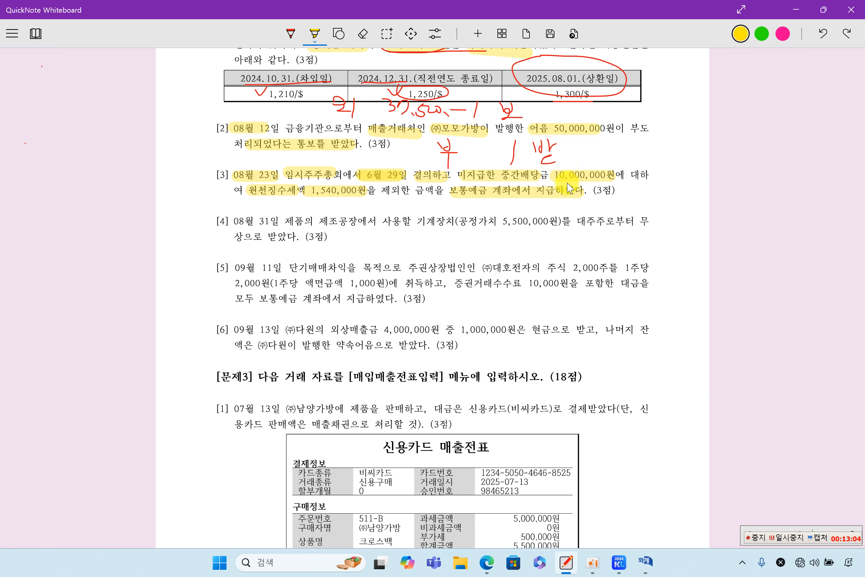
# - Switch to KcLep's 일반전표입력 and look up the 06월 29일 voucher to examine its interim dividend accounts and amounts
pyautogui.click(646, 561)
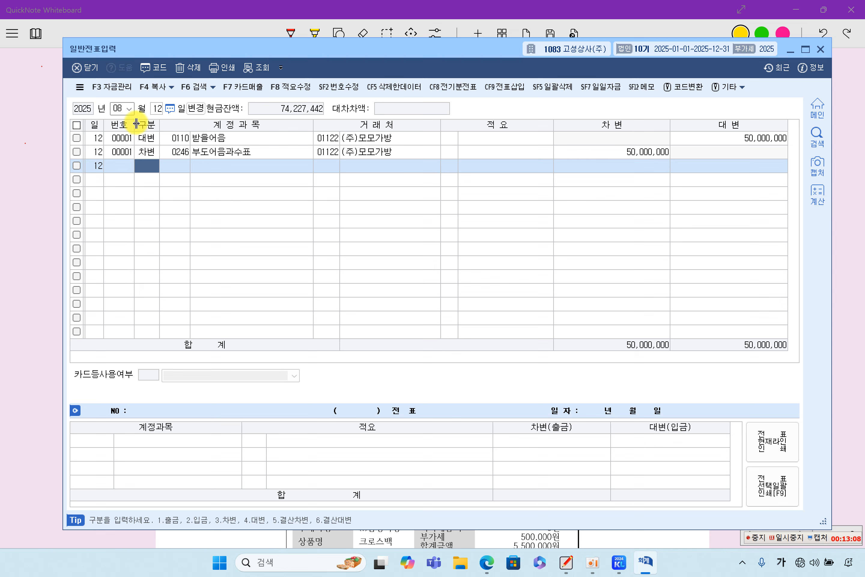
pyautogui.click(119, 107)
pyautogui.write('0629')
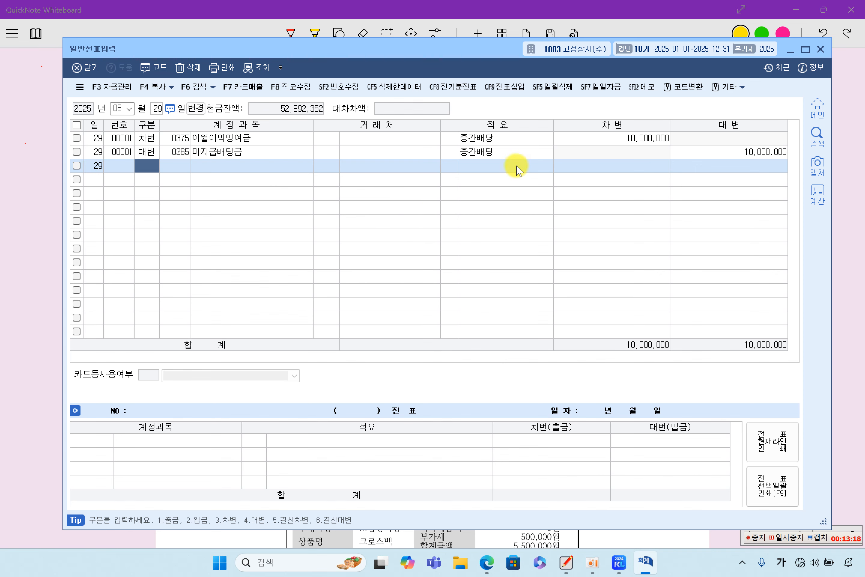
pyautogui.click(647, 141)
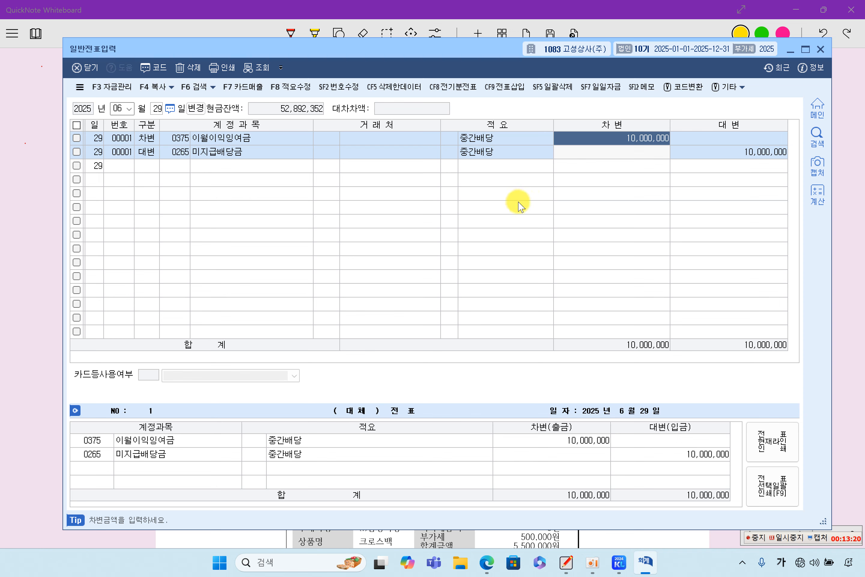
pyautogui.click(173, 158)
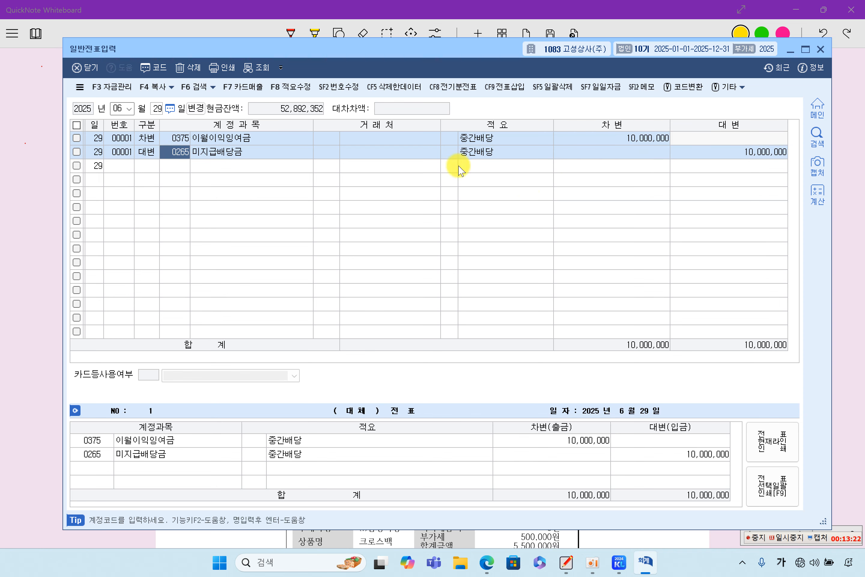
pyautogui.click(672, 153)
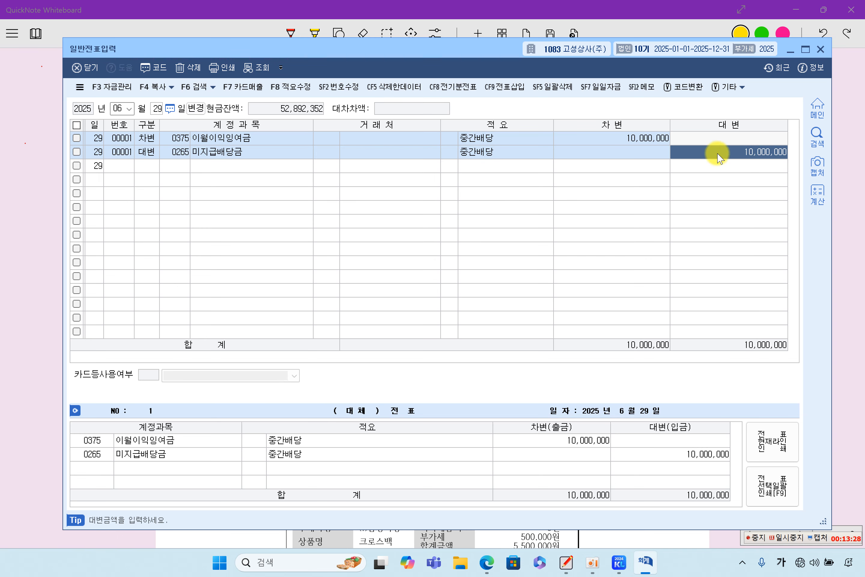
# - Switch to QuickNote Whiteboard and underline 보통예금 계좌에서 in item [3] with the yellow highlighter
pyautogui.click(58, 223)
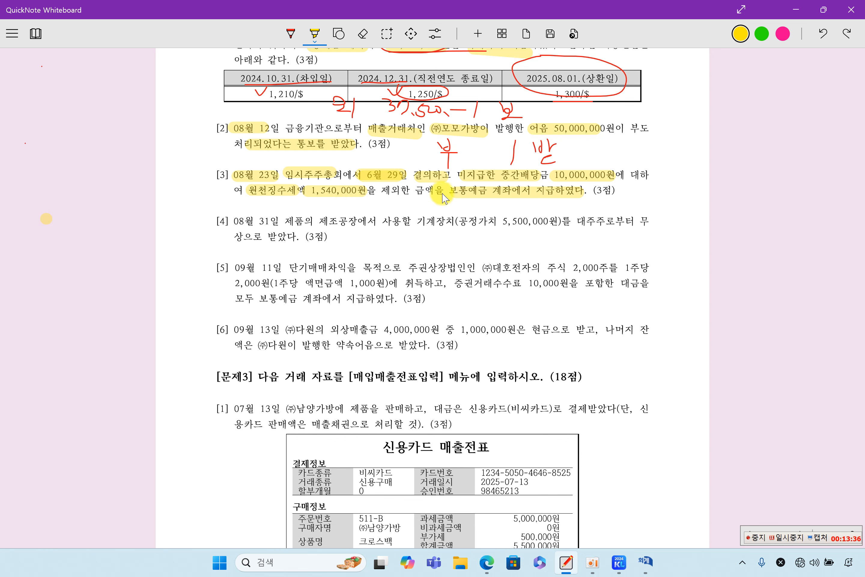
pyautogui.moveTo(436, 200); pyautogui.dragTo(538, 203)
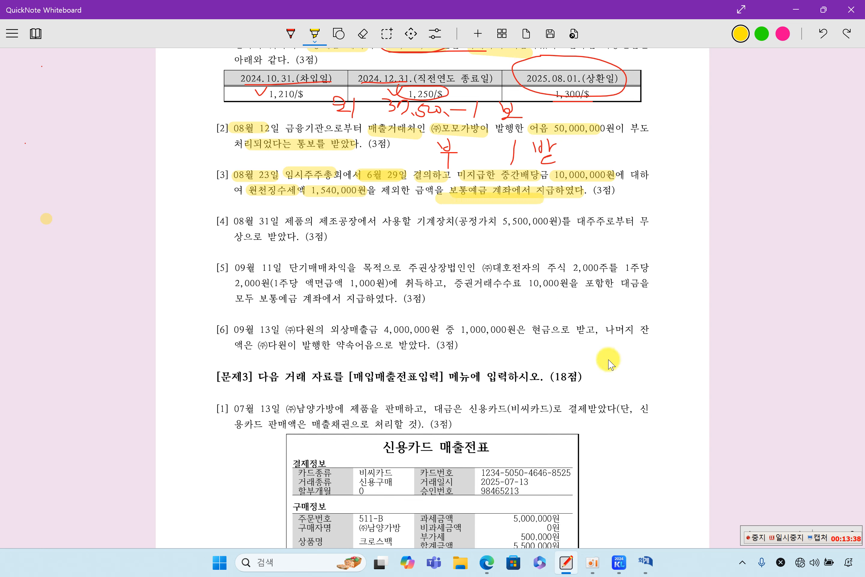
# - Return to KcLep's 일반전표입력 and set the voucher date to 08월 23일
pyautogui.click(646, 562)
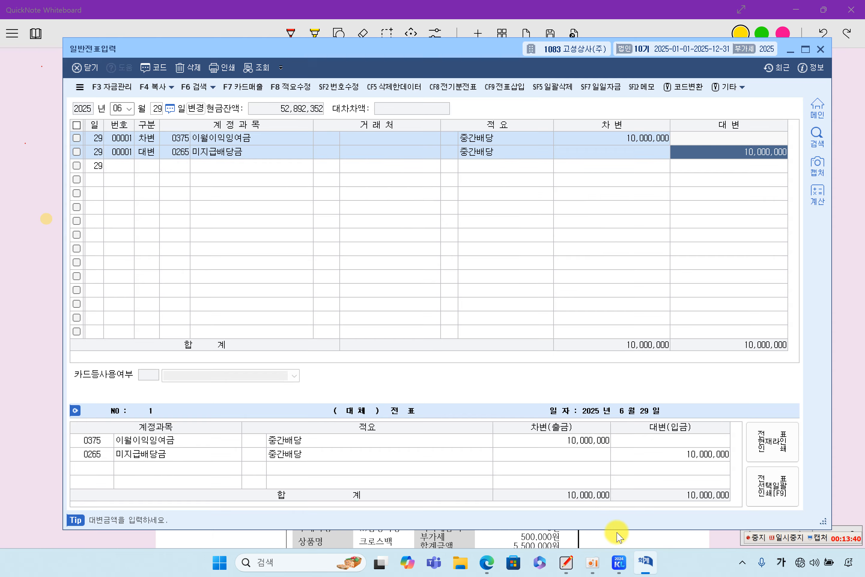
pyautogui.click(117, 108)
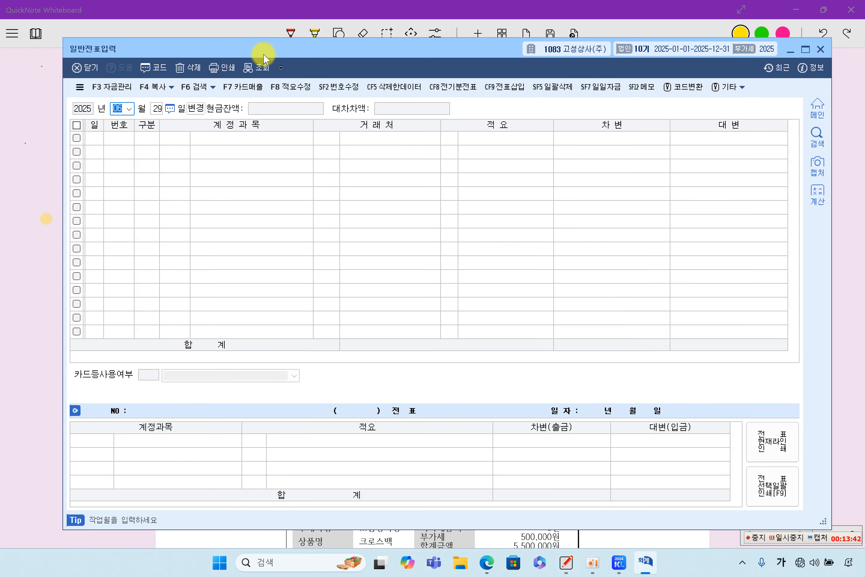
pyautogui.moveTo(262, 47)
pyautogui.mouseDown()
pyautogui.moveTo(266, 241)
pyautogui.moveTo(265, 72)
pyautogui.moveTo(254, 78)
pyautogui.mouseUp()
pyautogui.write('08')
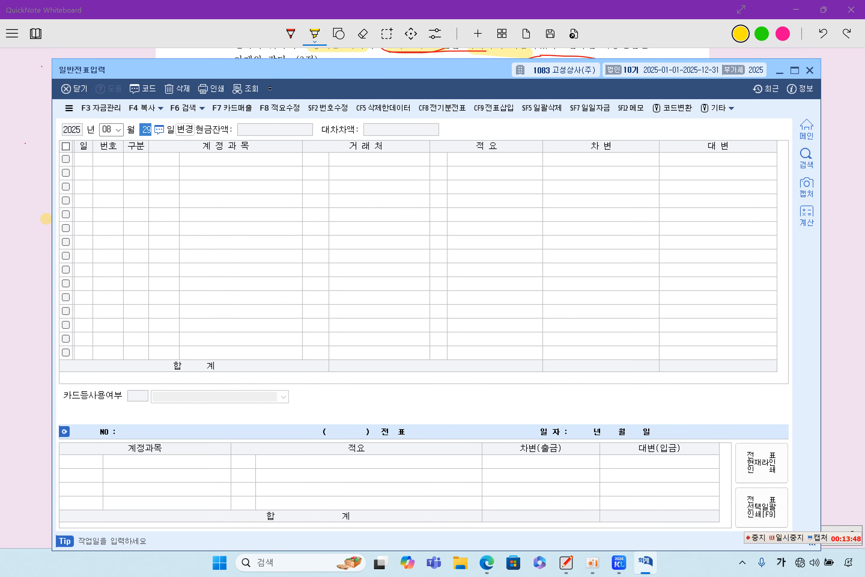
pyautogui.write('23')
pyautogui.press('Return')
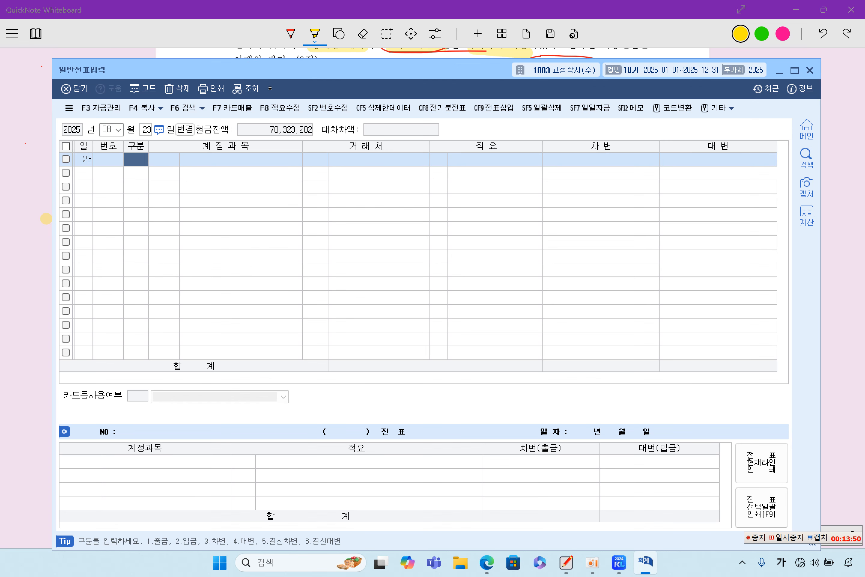
# - Add a debit line to the 08월 23일 voucher for 미지급배당금 (0265) with an amount of 10,000,000
pyautogui.write('3')
pyautogui.press('F2')
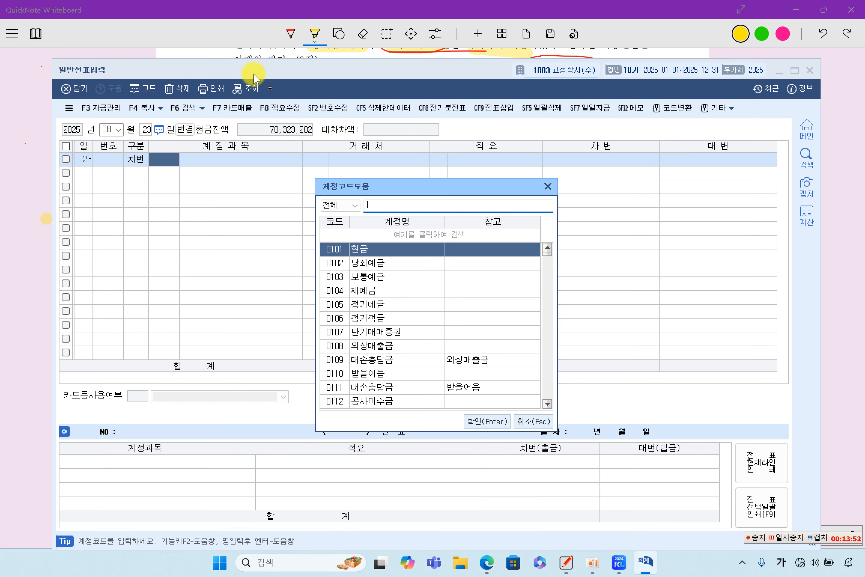
pyautogui.write('미지배')
pyautogui.press('Down')
pyautogui.press('Down')
pyautogui.press('Down')
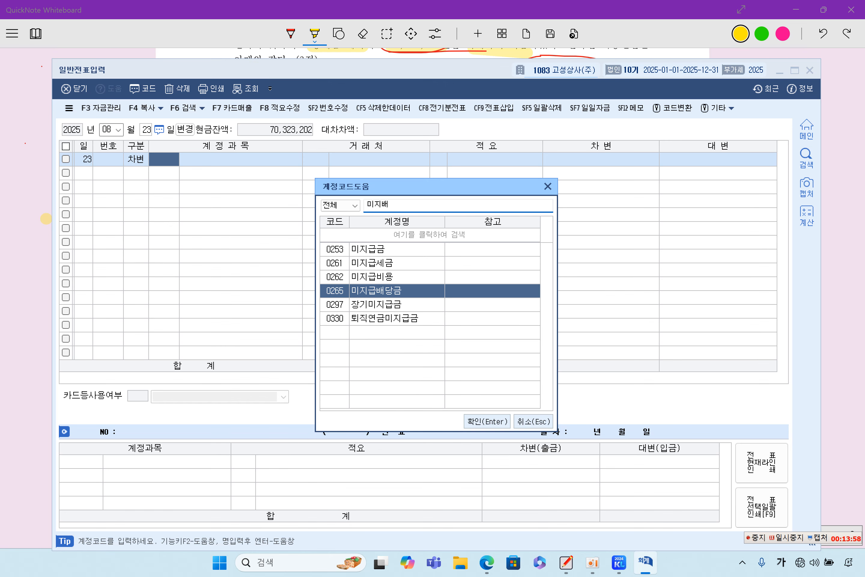
pyautogui.press('Return')
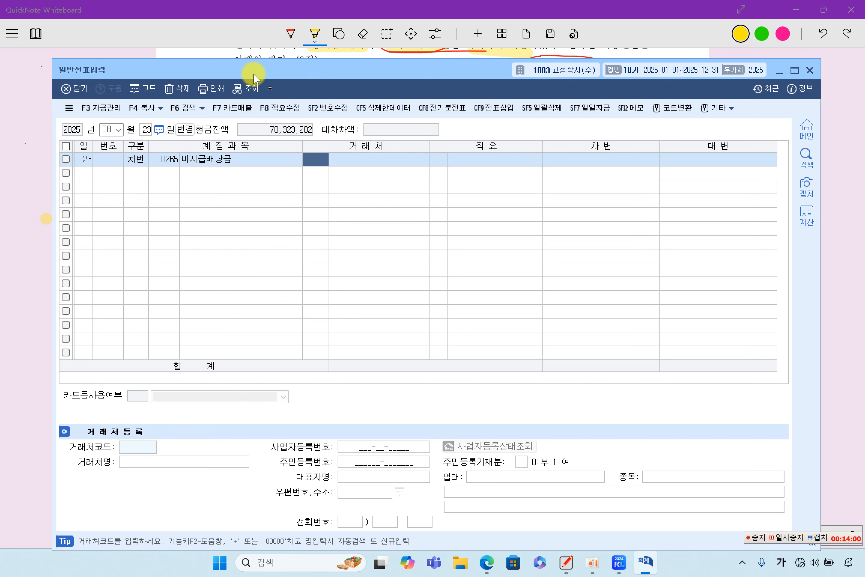
pyautogui.press('Return')
pyautogui.press('Return')
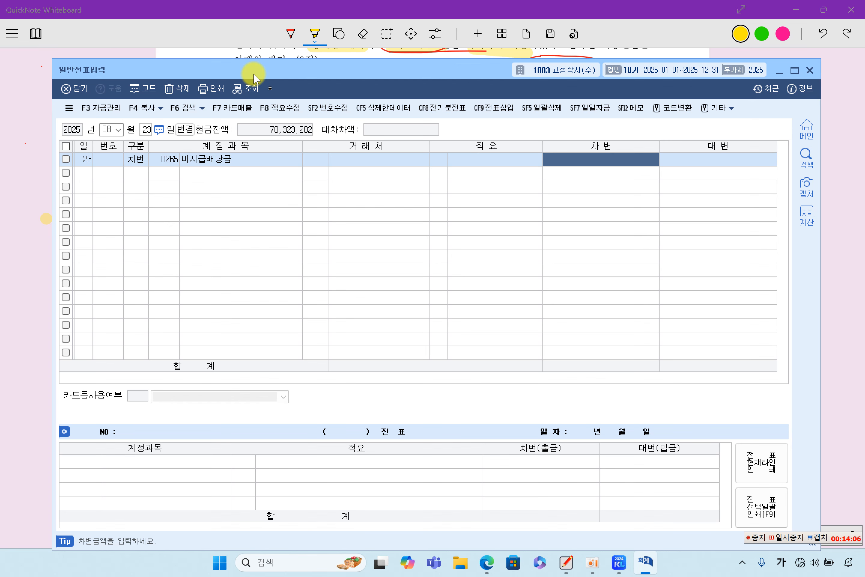
pyautogui.write('10000000')
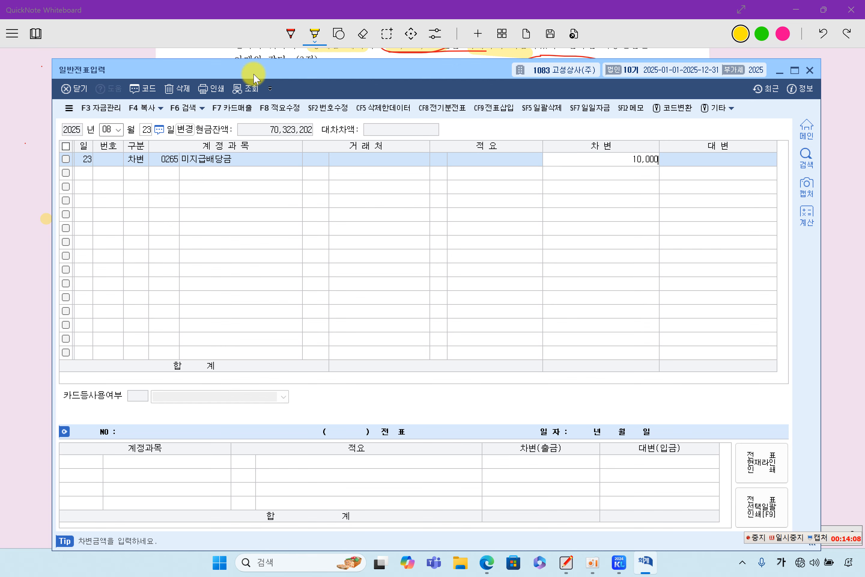
pyautogui.press('Return')
# - Add a credit line to the 08월 23일 voucher with the account 예수금 (0254)
pyautogui.write('4')
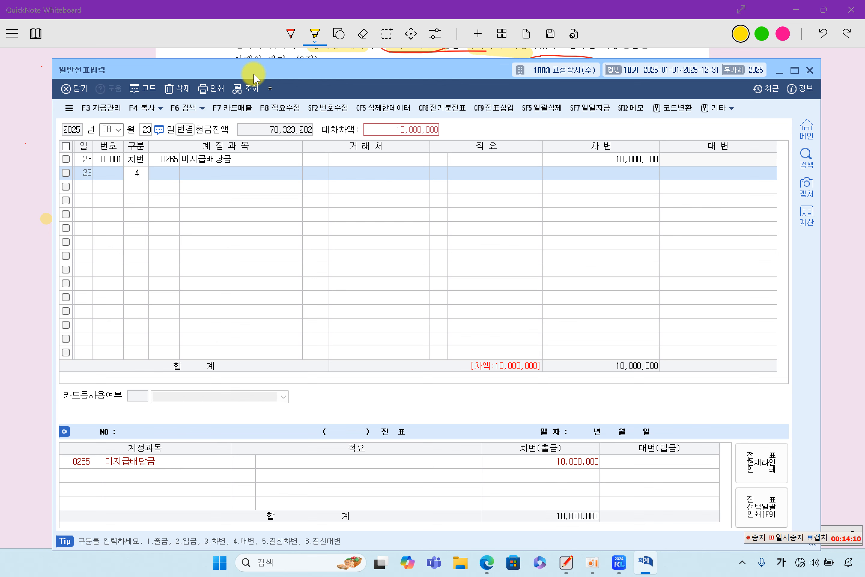
pyautogui.press('Return')
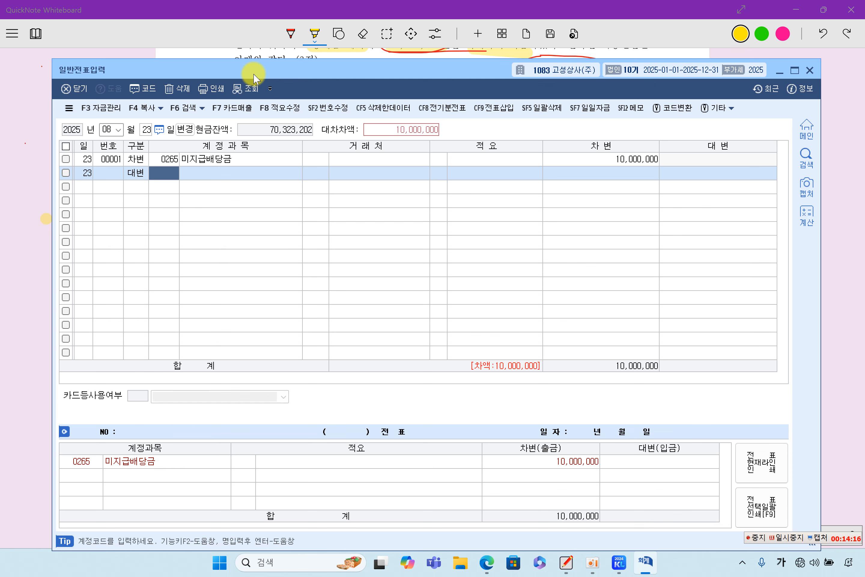
pyautogui.write('243')
pyautogui.press('Return')
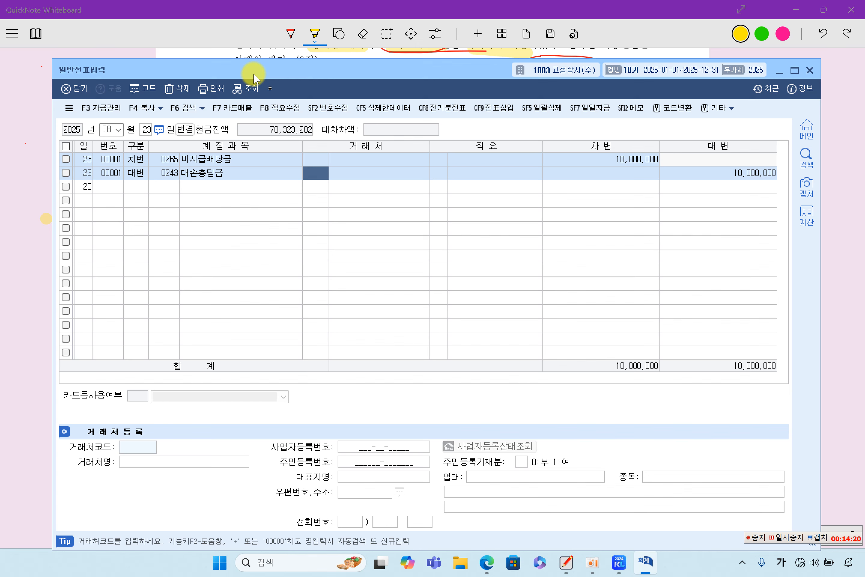
pyautogui.press('Left')
pyautogui.press('Left')
pyautogui.press('Right')
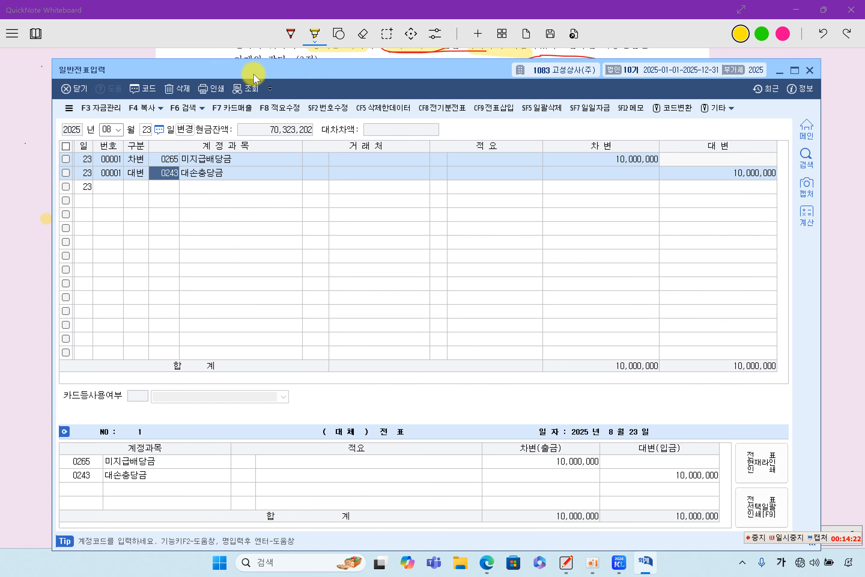
pyautogui.write('254')
pyautogui.press('Return')
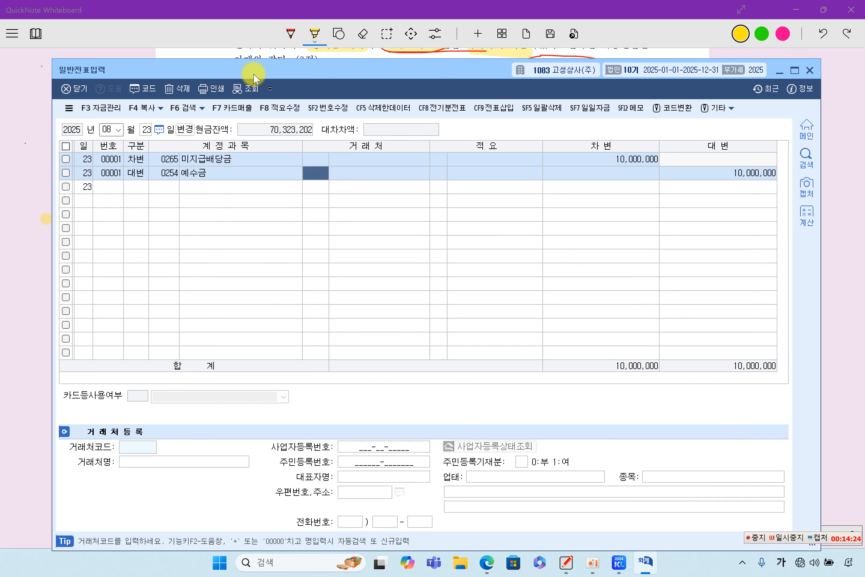
# - Set the 예수금 line's credit amount to 1,540,000
pyautogui.press('Return')
pyautogui.press('Return')
pyautogui.press('Return')
pyautogui.press('Return')
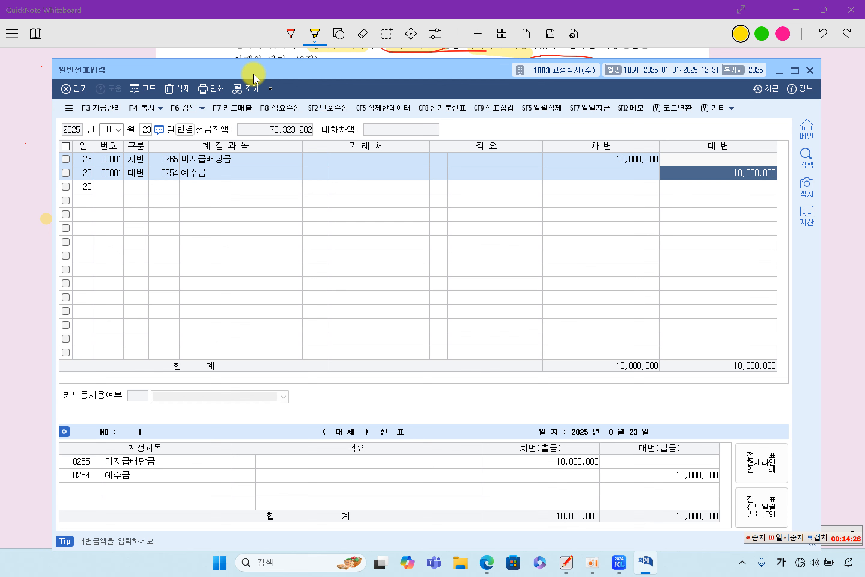
pyautogui.write('1540000')
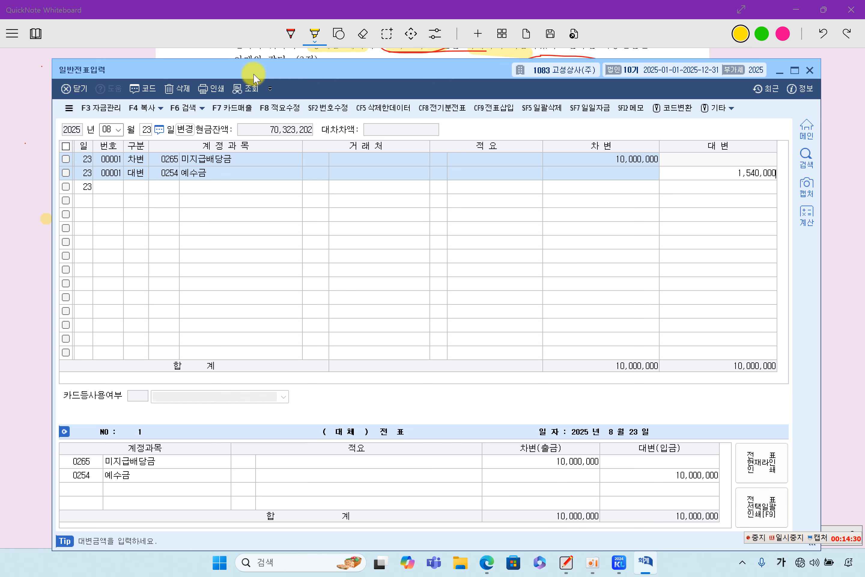
pyautogui.press('Return')
# - Add a credit line for 보통예금 (0103) with the remaining 8,460,000 to balance the 08월 23일 voucher
pyautogui.write('4')
pyautogui.press('Return')
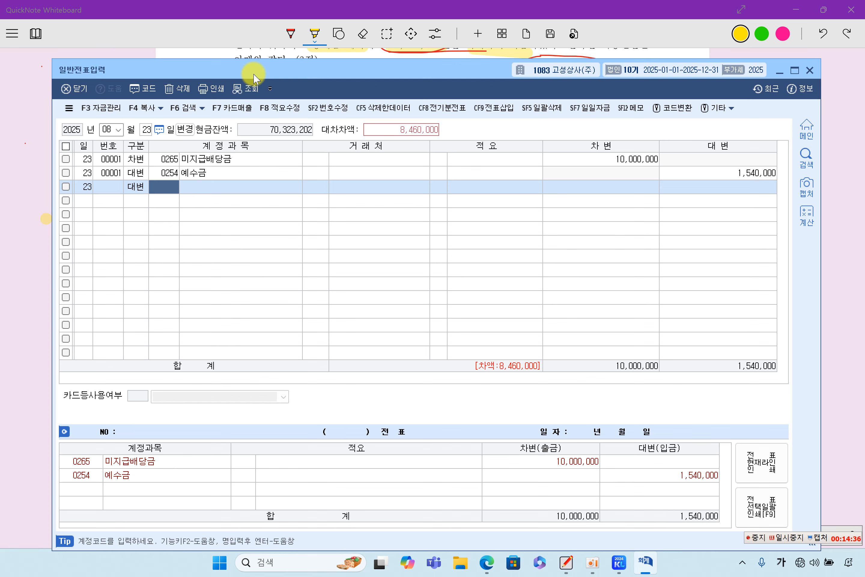
pyautogui.write('103')
pyautogui.press('Return')
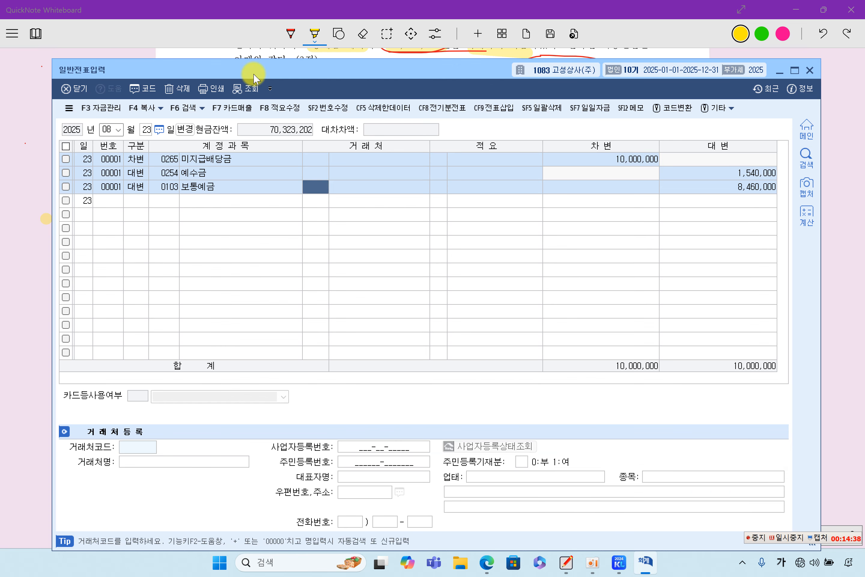
pyautogui.press('Return')
pyautogui.press('Return')
pyautogui.press('Return')
pyautogui.press('Return')
pyautogui.press('Return')
pyautogui.press('Up')
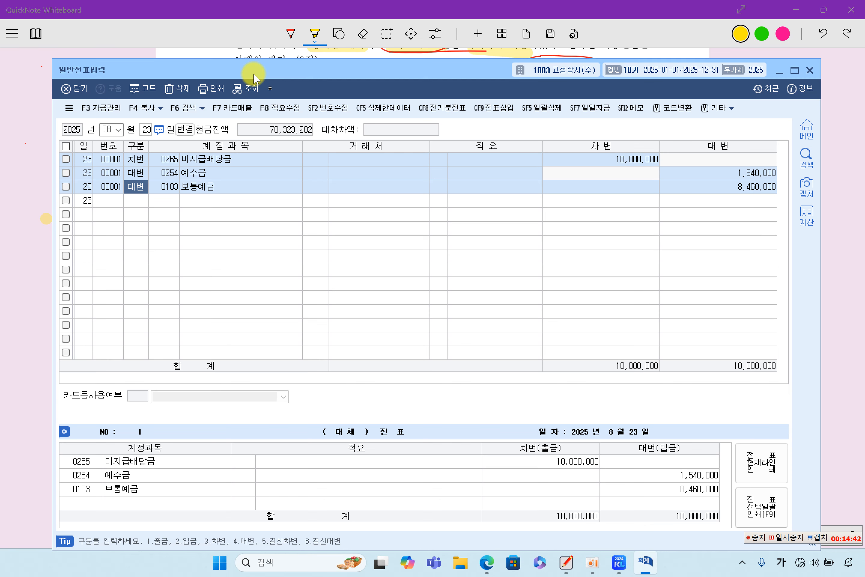
# - Switch to QuickNote Whiteboard and highlight item [4]'s number, 기계장치, 공정가치 5,500,000원 and 대주주로부터 무상으로 받았다 in yellow
pyautogui.click(53, 131)
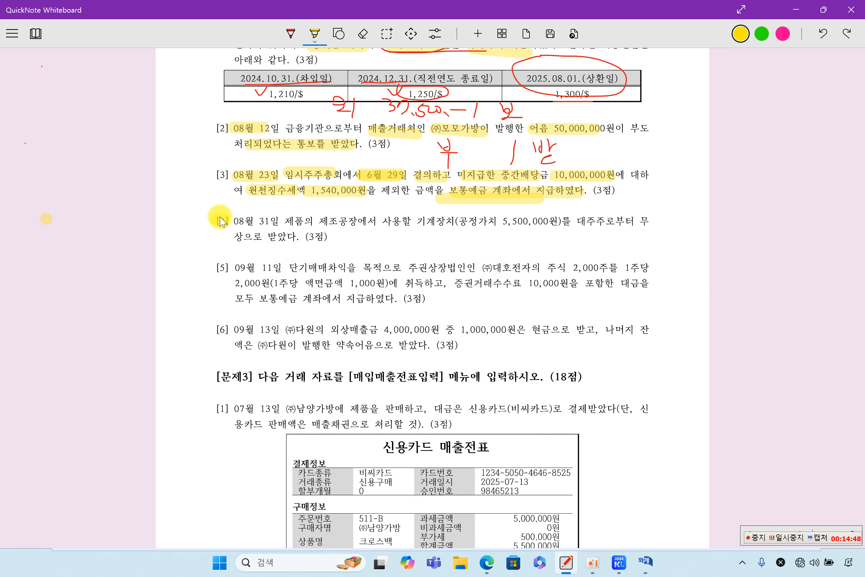
pyautogui.moveTo(216, 220); pyautogui.dragTo(227, 221)
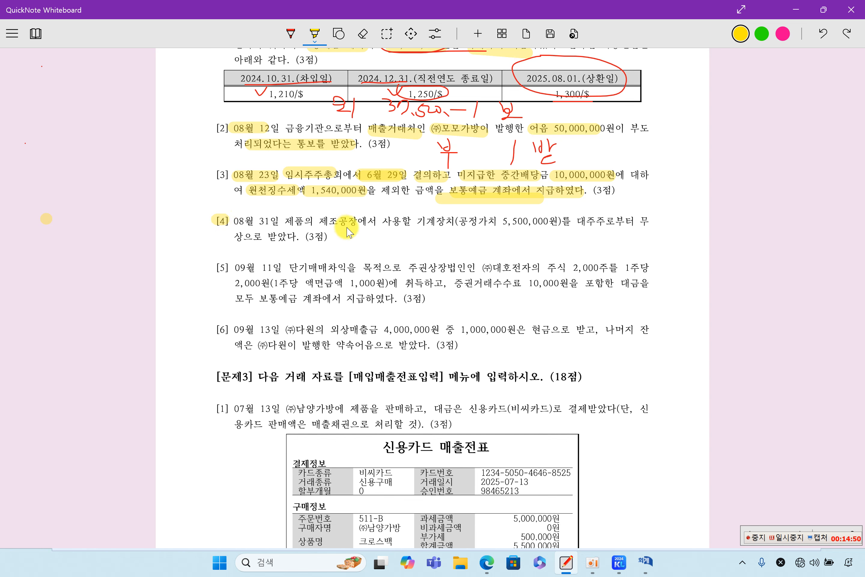
pyautogui.moveTo(414, 221); pyautogui.dragTo(464, 228)
pyautogui.moveTo(584, 222); pyautogui.dragTo(642, 228)
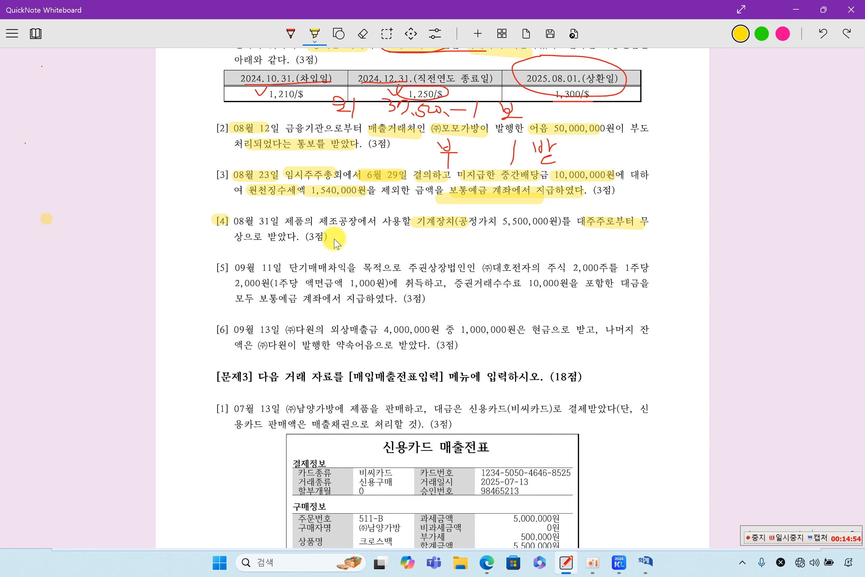
pyautogui.moveTo(239, 237); pyautogui.dragTo(293, 242)
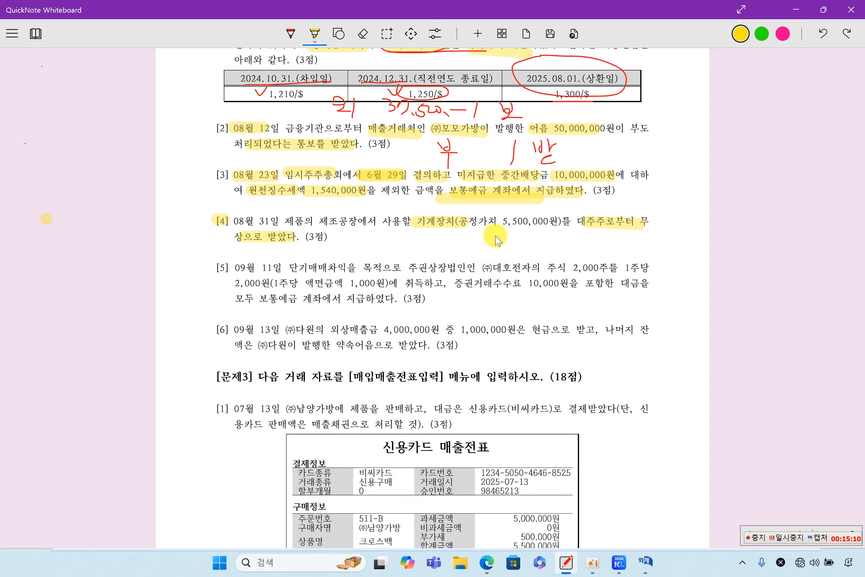
pyautogui.moveTo(478, 228); pyautogui.dragTo(558, 227)
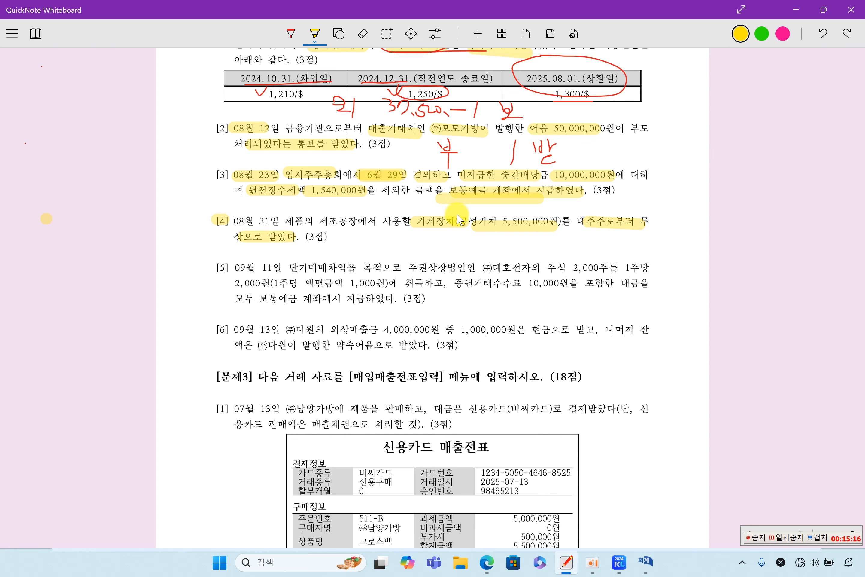
# - Return to KcLep's 일반전표입력 and set the voucher date to 08월 31일
pyautogui.click(645, 561)
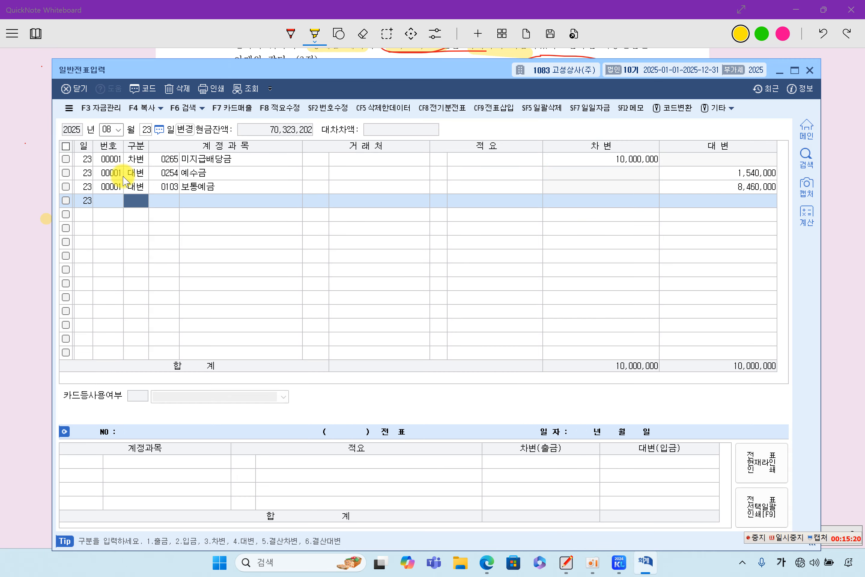
pyautogui.click(110, 129)
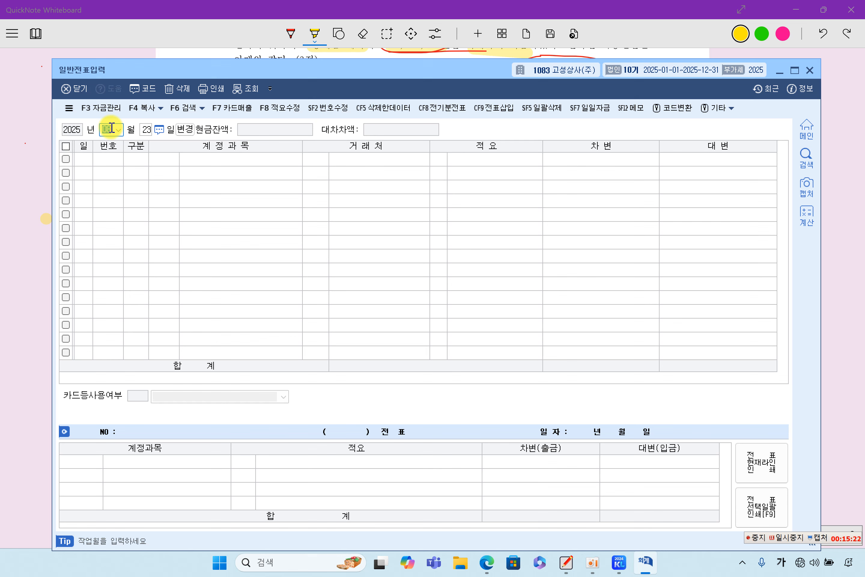
pyautogui.write('08')
pyautogui.press('Return')
pyautogui.write('31')
pyautogui.press('Return')
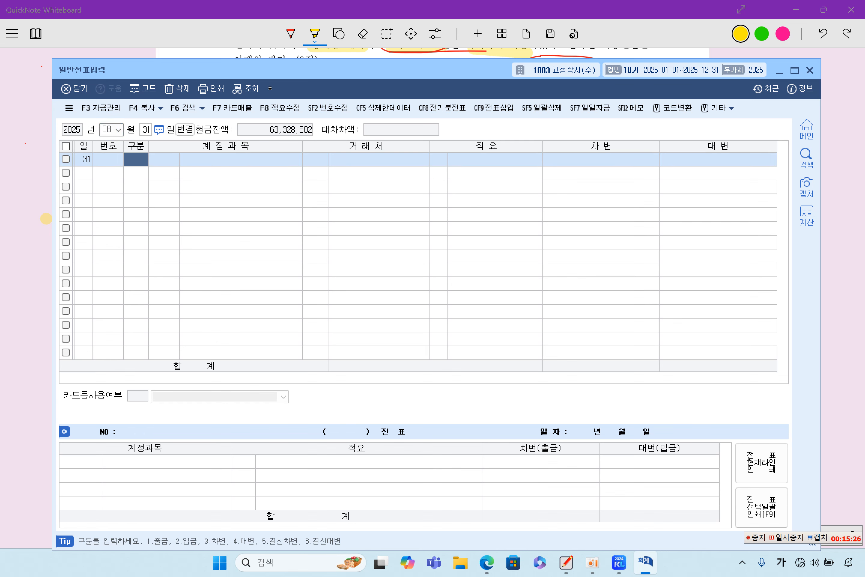
# - Add a debit line to the 08월 31일 voucher for 기계장치 (0206) with an amount of 5,500,000
pyautogui.write('3')
pyautogui.press('Return')
pyautogui.write('20')
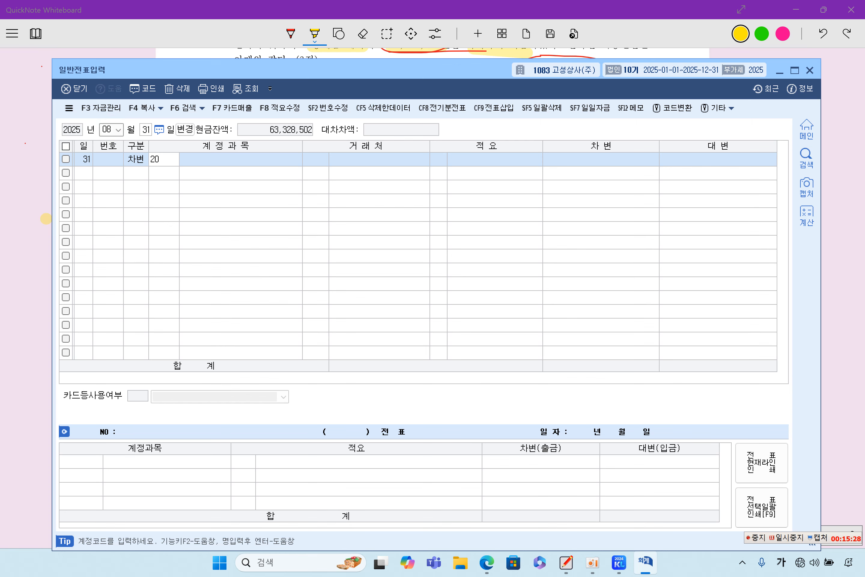
pyautogui.write('6')
pyautogui.press('Return')
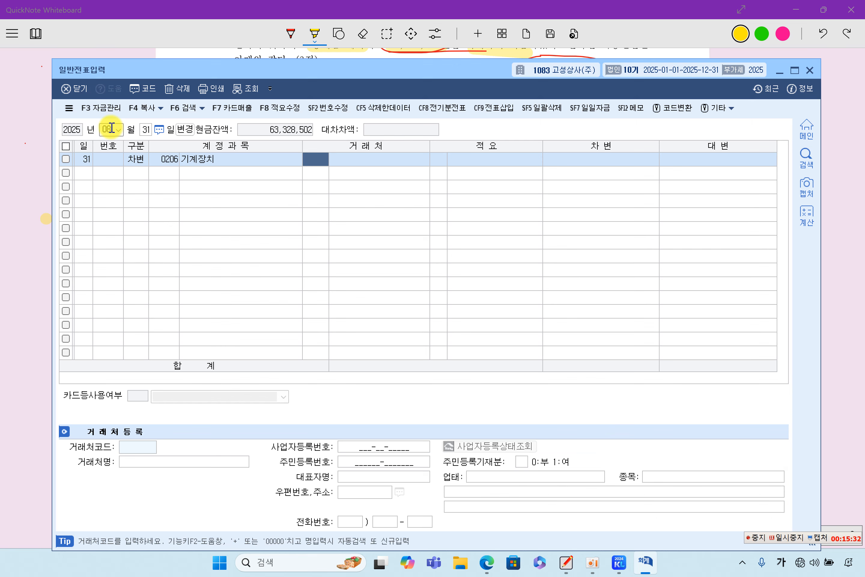
pyautogui.press('Return')
pyautogui.press('Return')
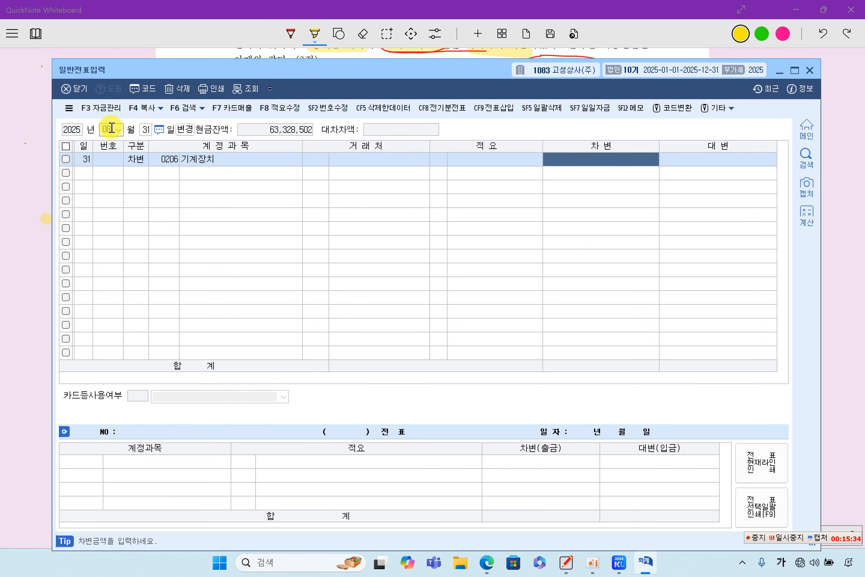
pyautogui.write('5,500,00')
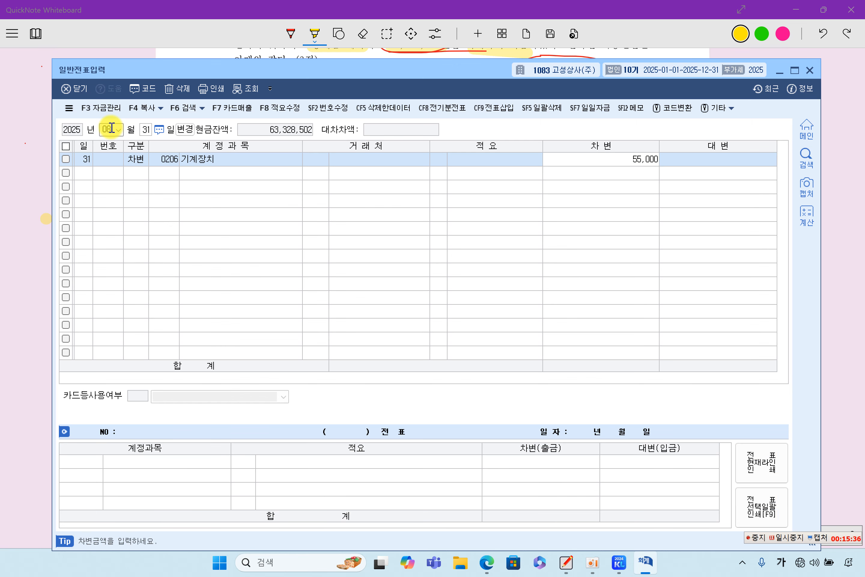
pyautogui.write('0')
pyautogui.press('Return')
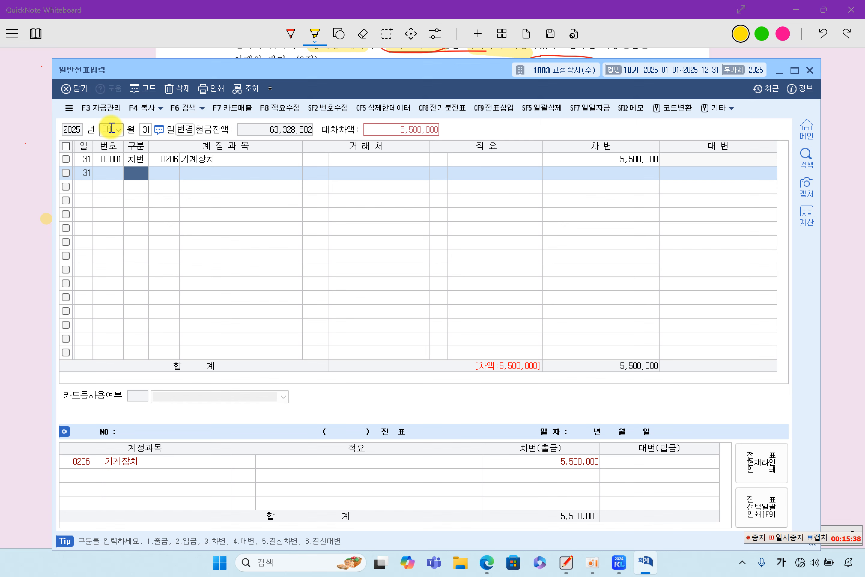
# - Add a credit line for 자산수증이익 (0917) with an amount of 5,500,000 to balance the 08월 31일 voucher
pyautogui.write('4사')
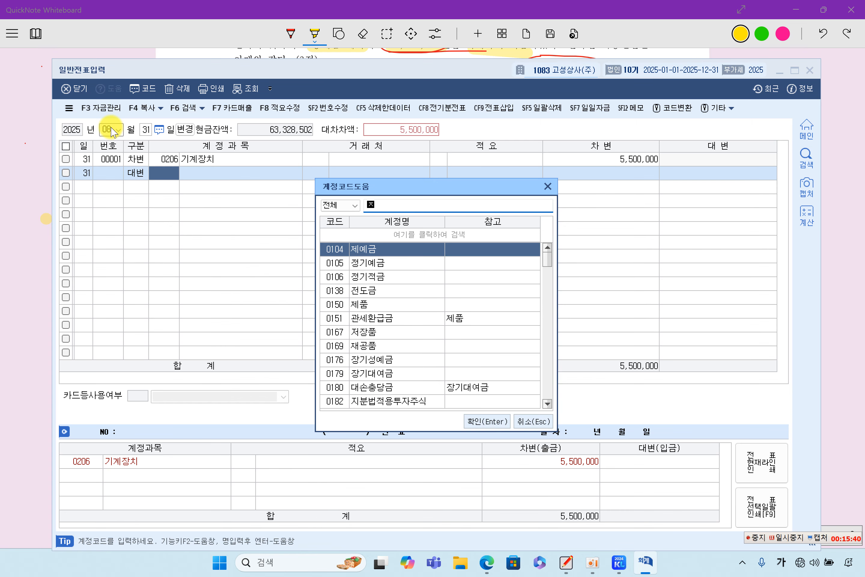
pyautogui.write('산')
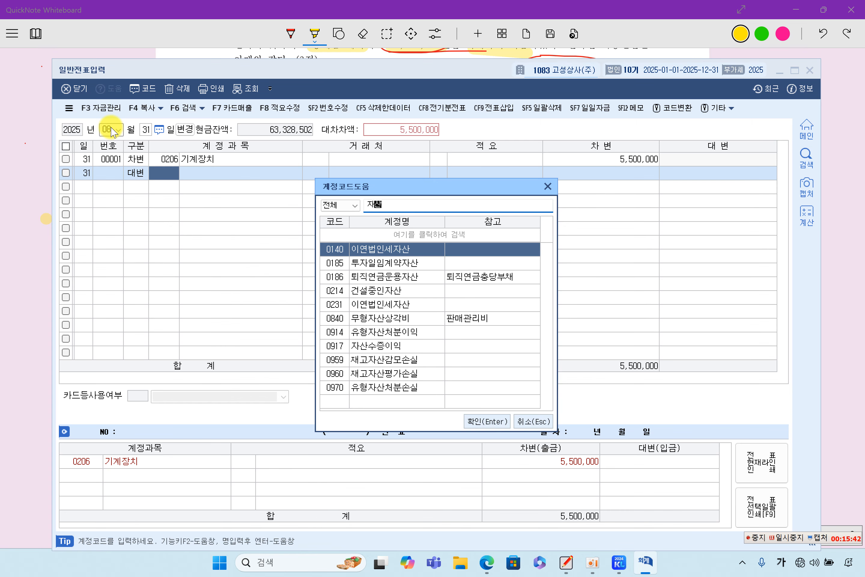
pyautogui.press('Return')
pyautogui.press('Return')
pyautogui.press('Return')
pyautogui.press('Return')
pyautogui.press('Return')
pyautogui.press('Return')
pyautogui.press('Return')
pyautogui.press('Return')
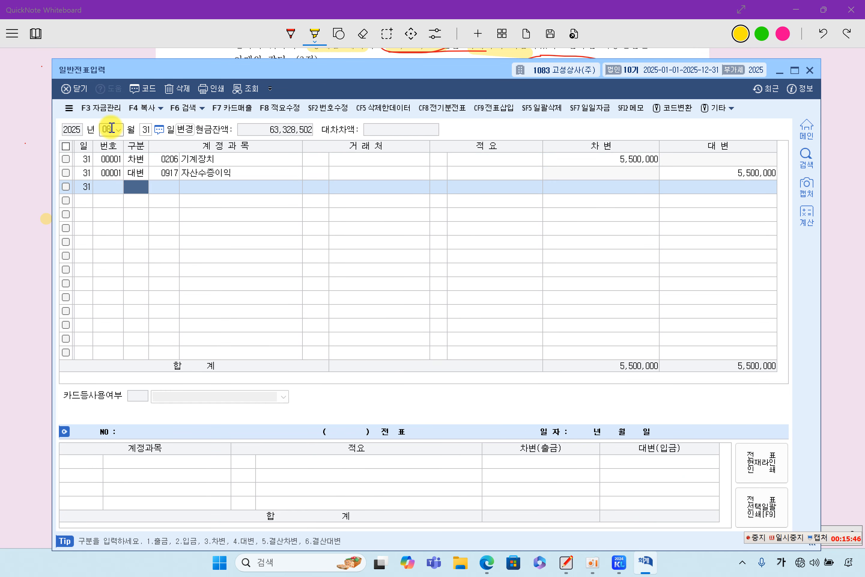
pyautogui.press('Up')
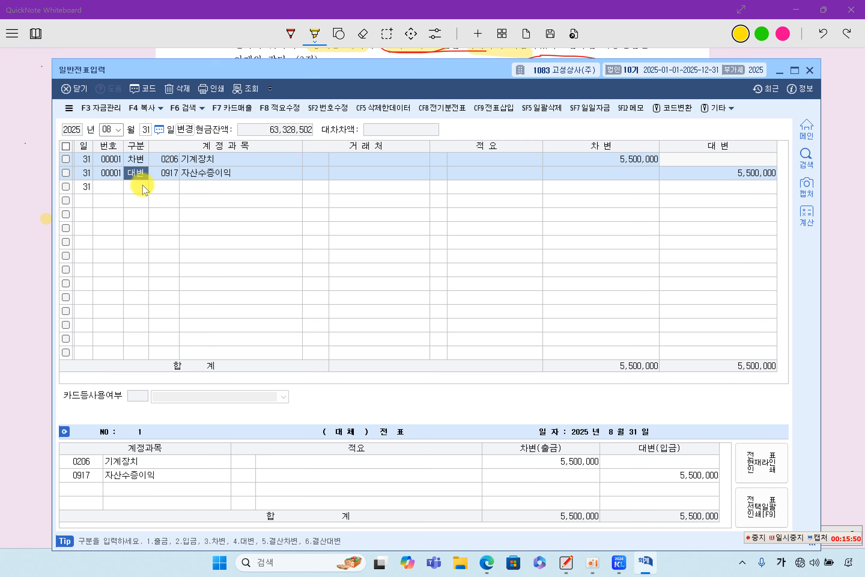
# - Switch to QuickNote Whiteboard and highlight item [5]'s 09월 11일, 단기매매차익을 목적, 2,000원, 취득하고, 증권거래수수료 10,000원 and 보통예금 계좌에서 지급하였다 in yellow
pyautogui.click(25, 182)
pyautogui.scroll(-2, 366, 320)
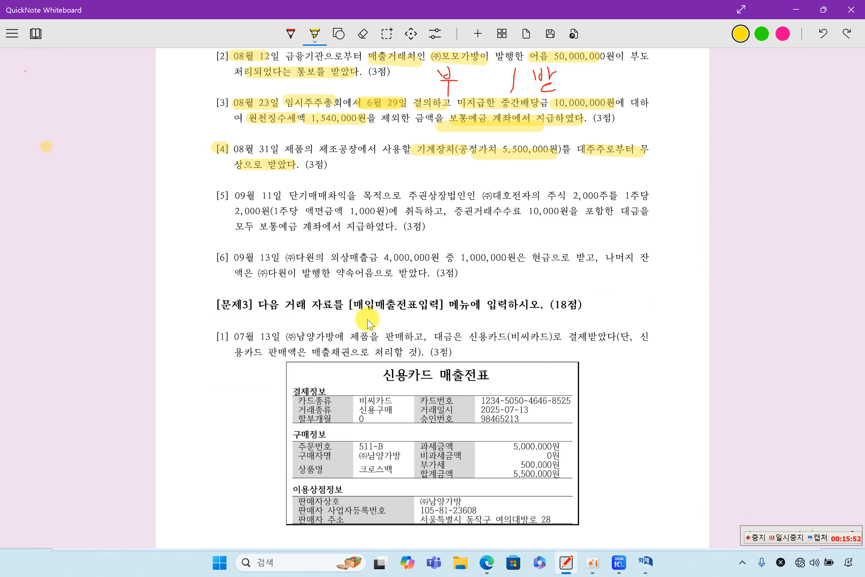
pyautogui.moveTo(226, 195); pyautogui.dragTo(586, 210)
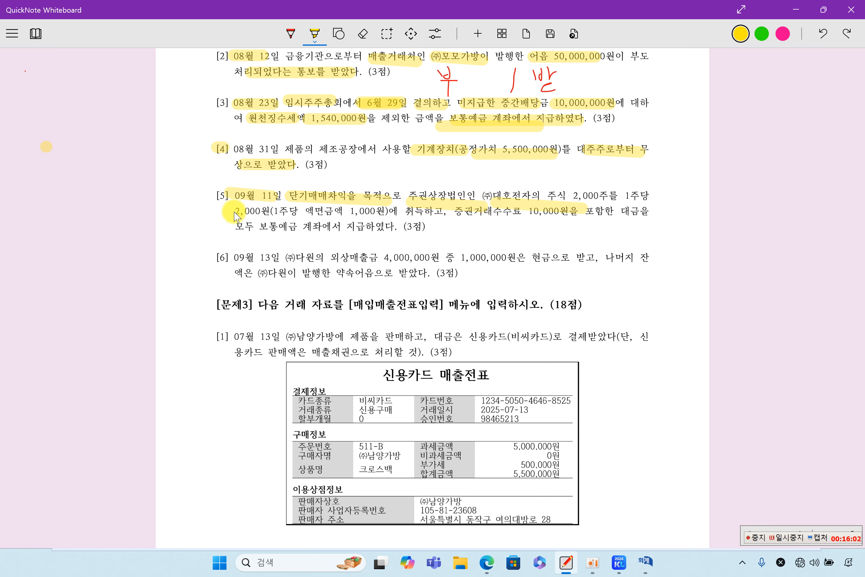
pyautogui.moveTo(227, 211); pyautogui.dragTo(261, 211)
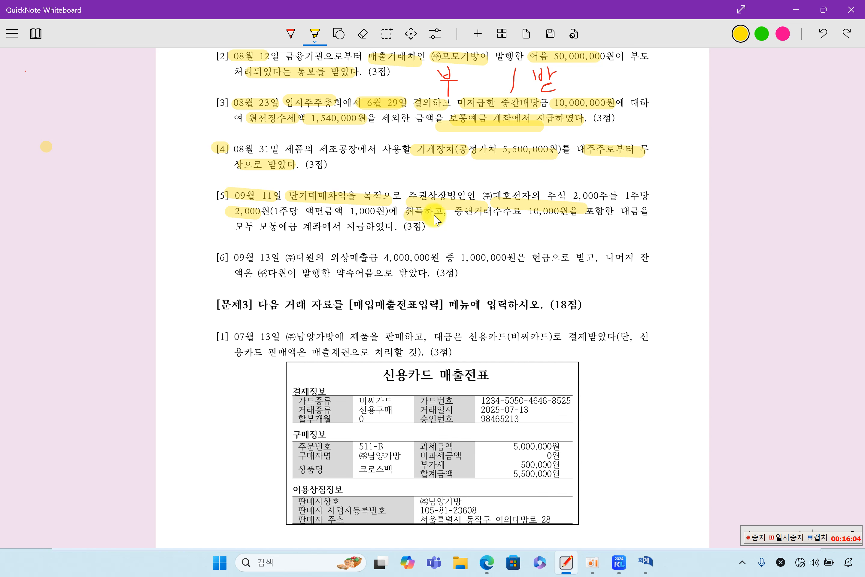
pyautogui.moveTo(460, 216); pyautogui.dragTo(563, 217)
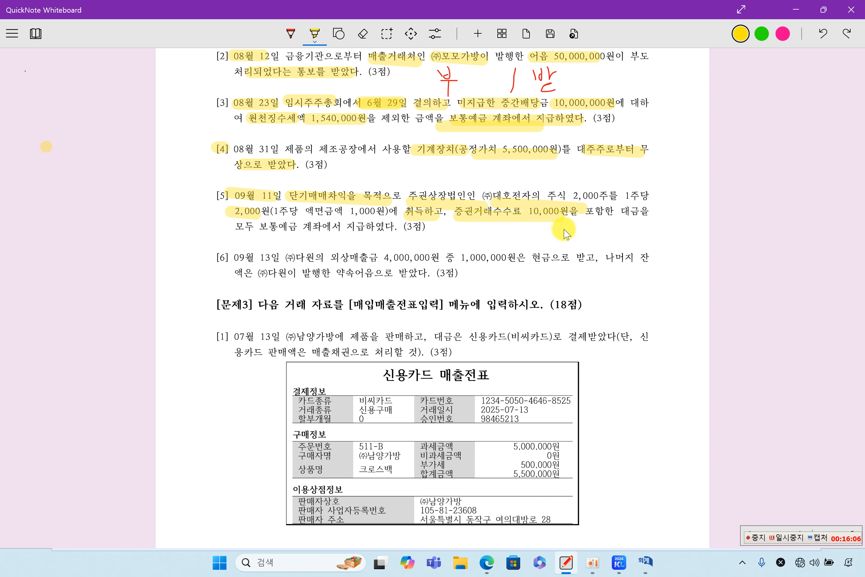
pyautogui.moveTo(245, 227); pyautogui.dragTo(397, 226)
pyautogui.moveTo(289, 197); pyautogui.dragTo(373, 200)
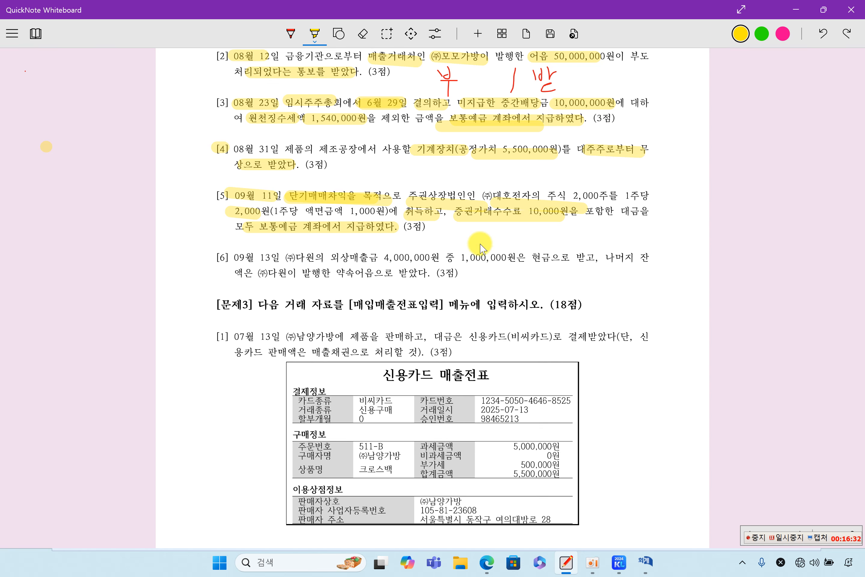
# - Return to KcLep's 일반전표입력 and set the voucher date to 09월 11일
pyautogui.click(646, 561)
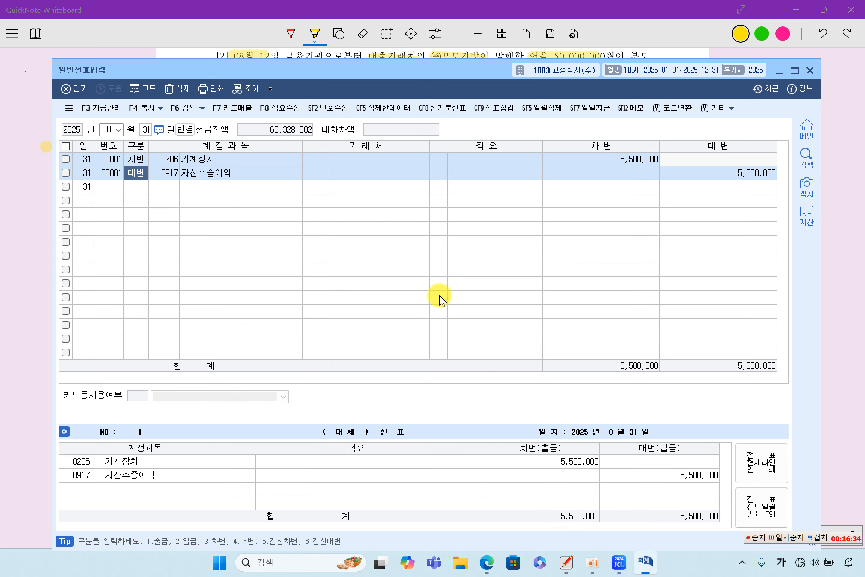
pyautogui.click(787, 537)
pyautogui.click(266, 234)
pyautogui.click(106, 129)
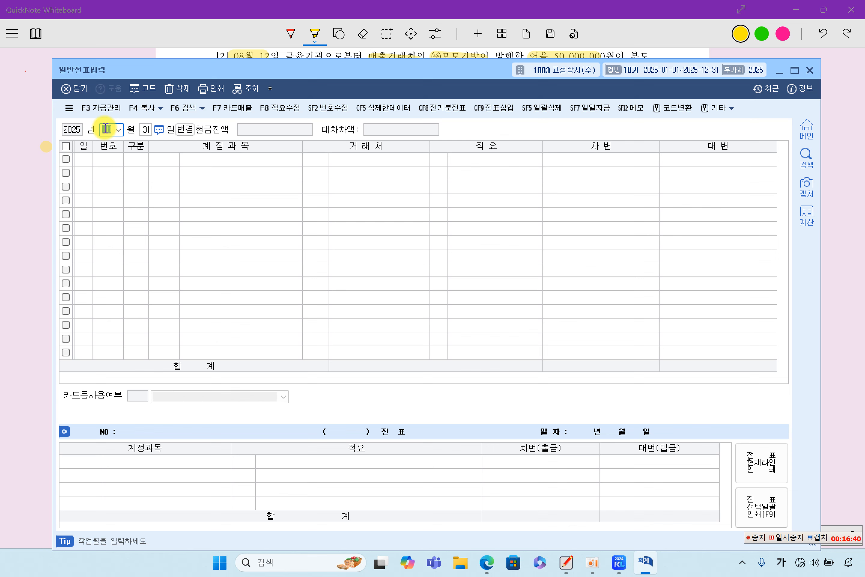
pyautogui.write('9')
pyautogui.press('Return')
pyautogui.write('11')
pyautogui.press('Return')
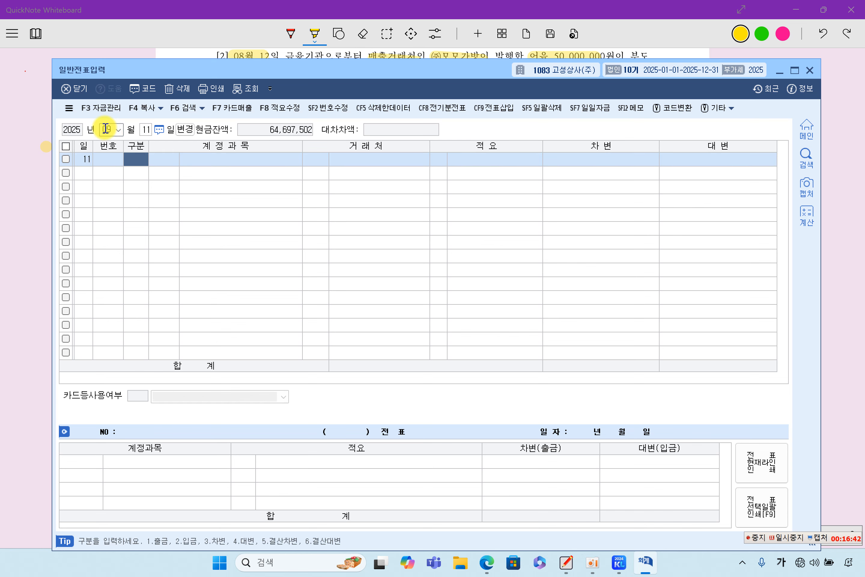
# - Add a debit line to the 09월 11일 voucher for 단기매매증권 (0107) with an amount of 4,000,000
pyautogui.write('3')
pyautogui.press('Return')
pyautogui.write('1')
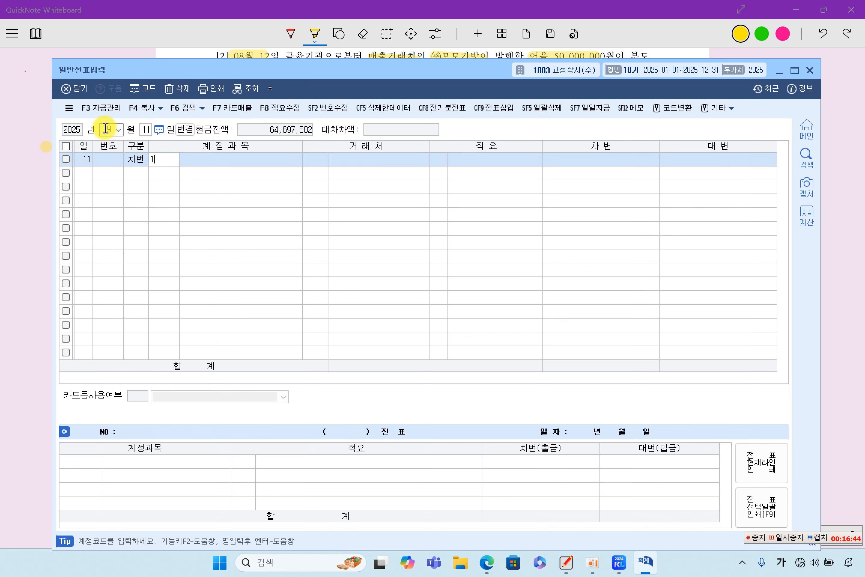
pyautogui.write('07')
pyautogui.press('Return')
pyautogui.press('Return')
pyautogui.press('Return')
pyautogui.press('Return')
pyautogui.press('Return')
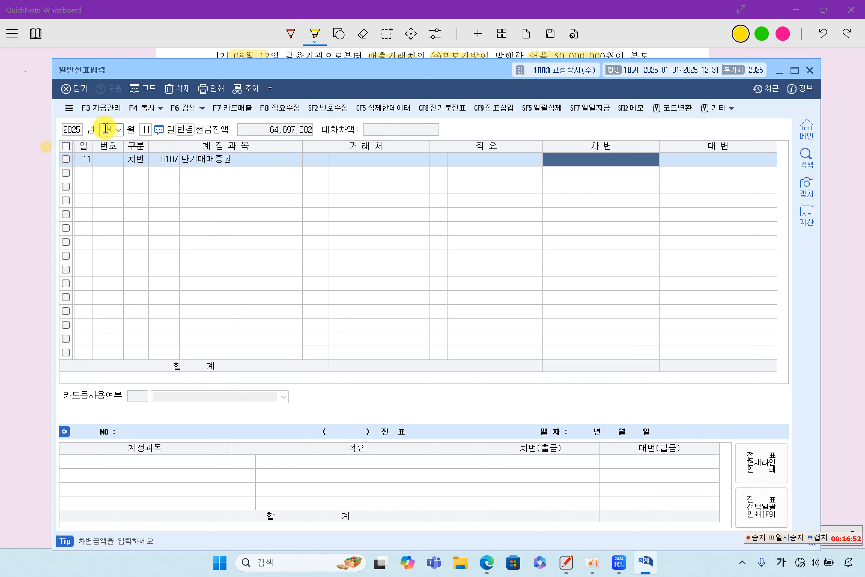
pyautogui.write('4000000')
pyautogui.press('Return')
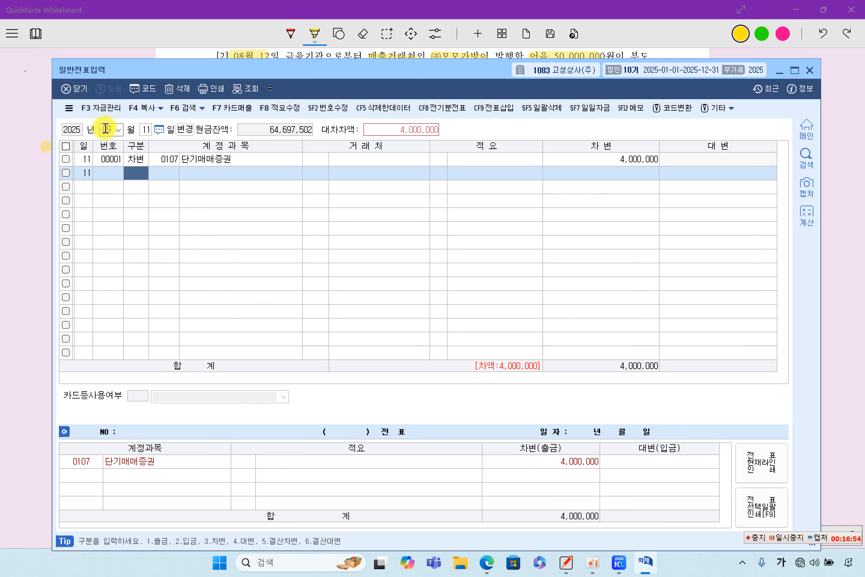
# - Look up 수수료 in the account codes and add a debit line for 수수료비용 (0984) with an amount of 10,000
pyautogui.write('3')
pyautogui.press('F2')
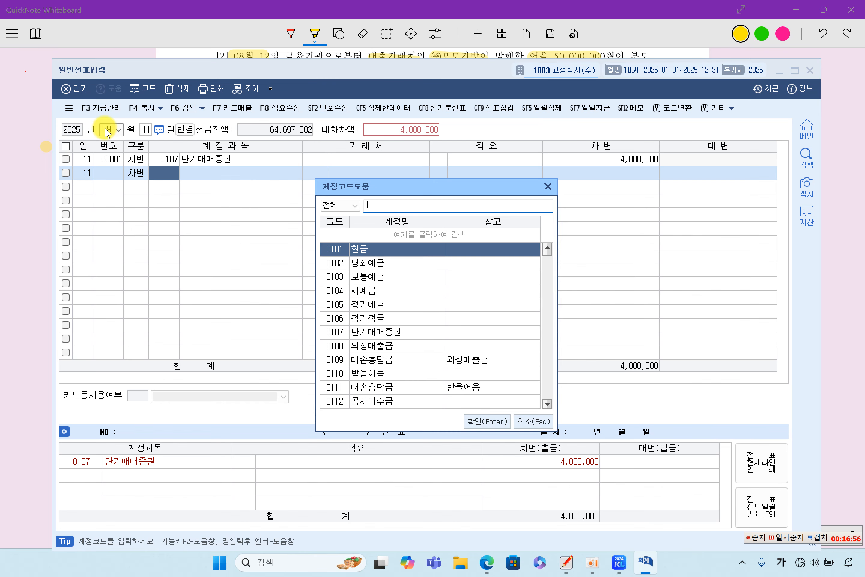
pyautogui.write('숫미')
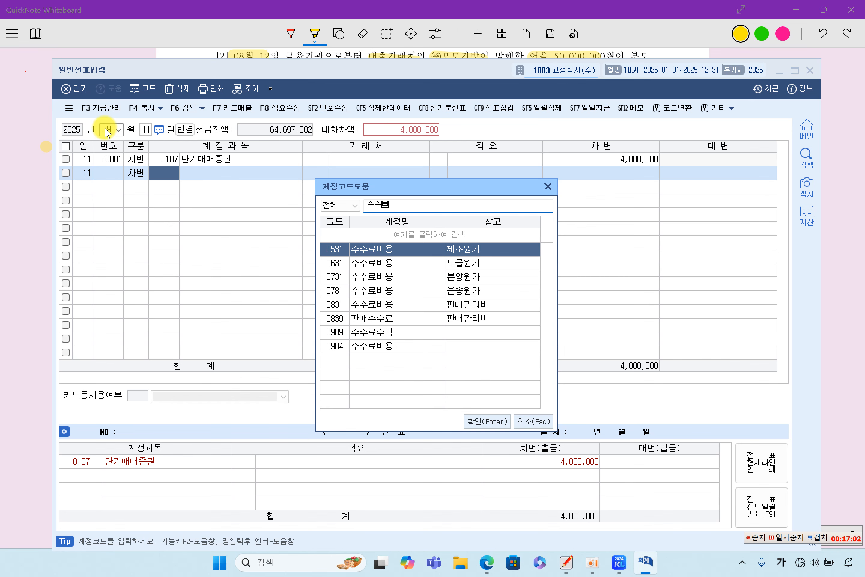
pyautogui.press('Down')
pyautogui.press('Down')
pyautogui.press('Down')
pyautogui.press('Down')
pyautogui.press('Down')
pyautogui.press('Down')
pyautogui.press('Down')
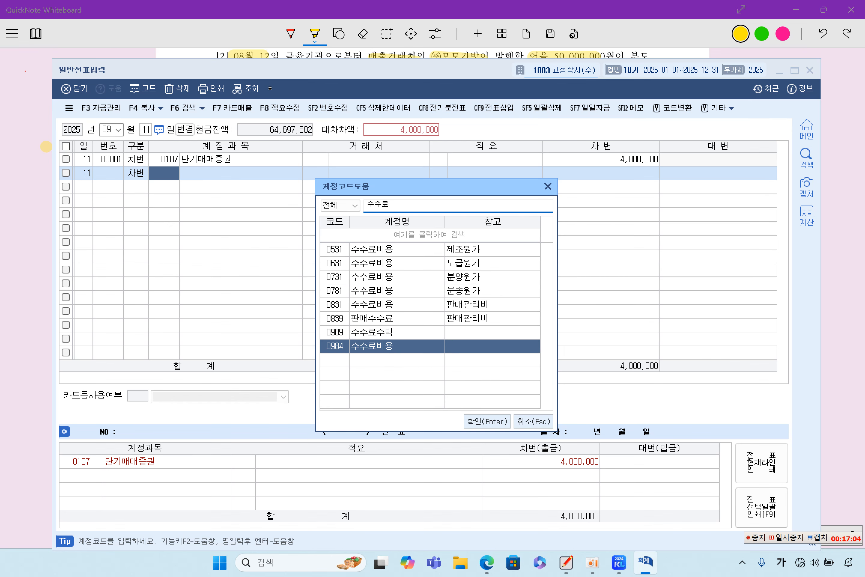
pyautogui.press('Return')
pyautogui.press('Return')
pyautogui.press('Return')
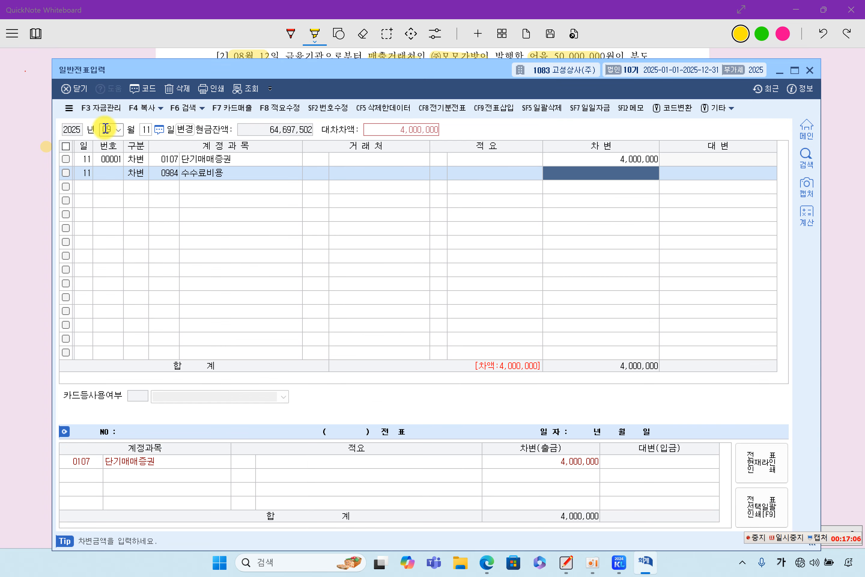
pyautogui.write('100000')
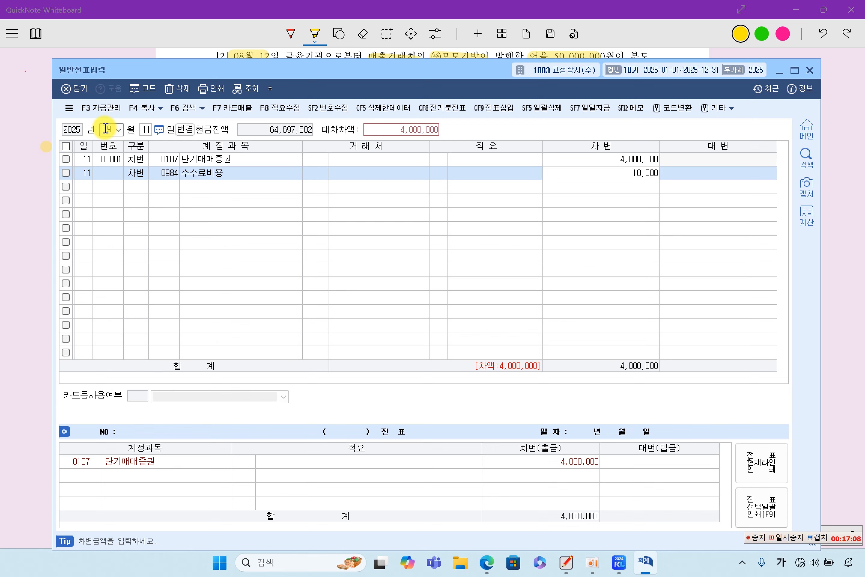
pyautogui.press('Return')
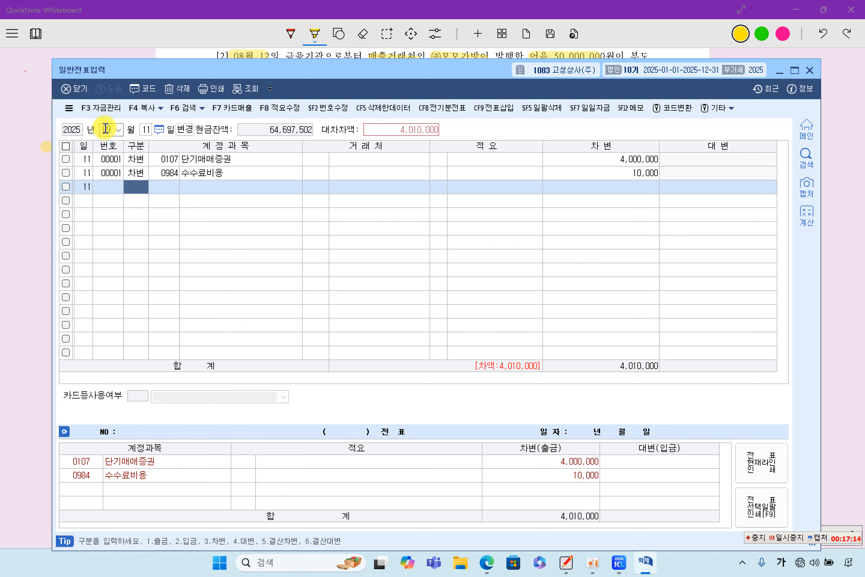
# - Add a credit line for 보통예금 (0103) with an amount of 4,010,000 to balance the 09월 11일 voucher
pyautogui.write('4103')
pyautogui.press('Return')
pyautogui.press('Return')
pyautogui.press('Return')
pyautogui.press('Return')
pyautogui.press('Return')
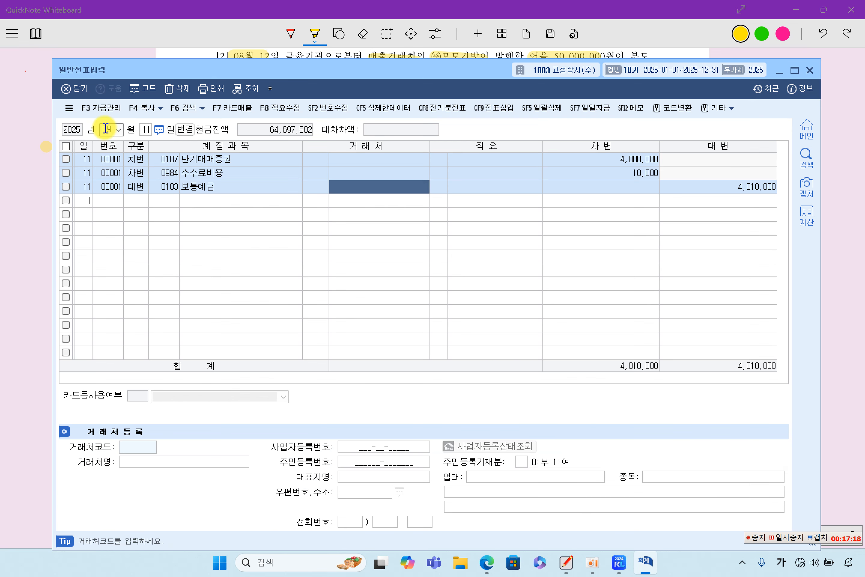
pyautogui.press('Up')
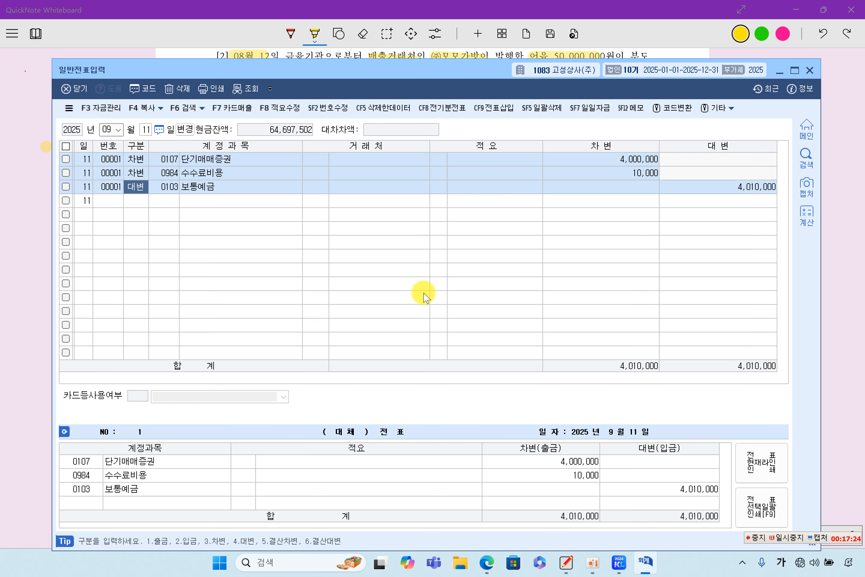
# - Switch to QuickNote Whiteboard and highlight item [6]'s ㈜다원, 외상매출금 4,000,000원 and ㈜다원이 발행한 약속어음 in yellow
pyautogui.click(787, 538)
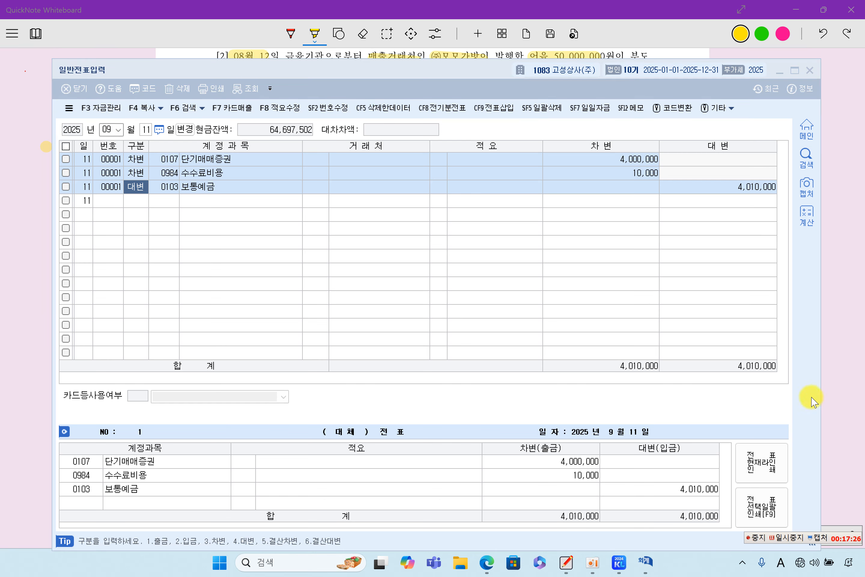
pyautogui.click(838, 388)
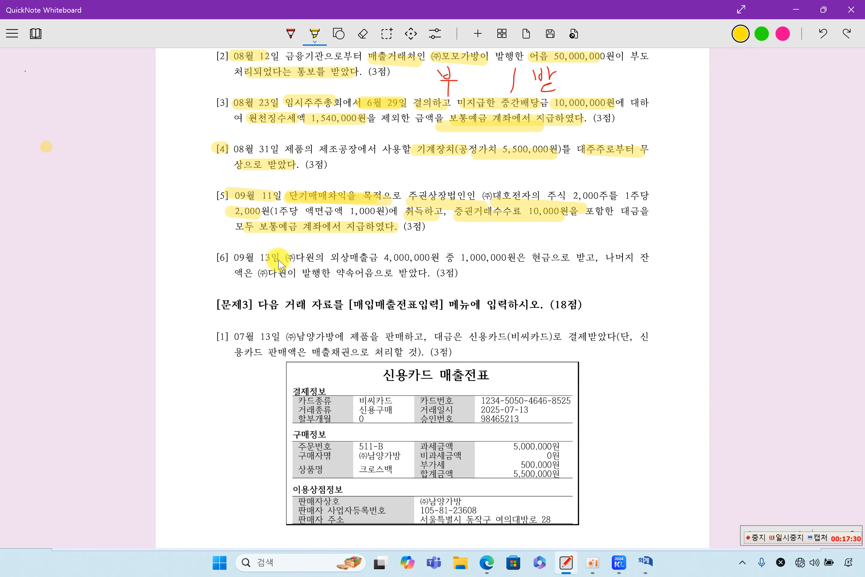
pyautogui.moveTo(285, 261); pyautogui.dragTo(440, 261)
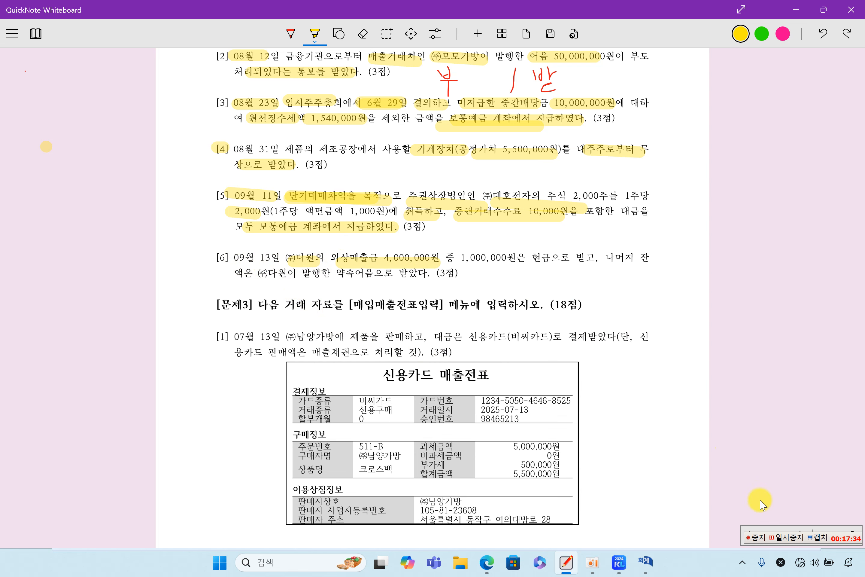
pyautogui.click(789, 538)
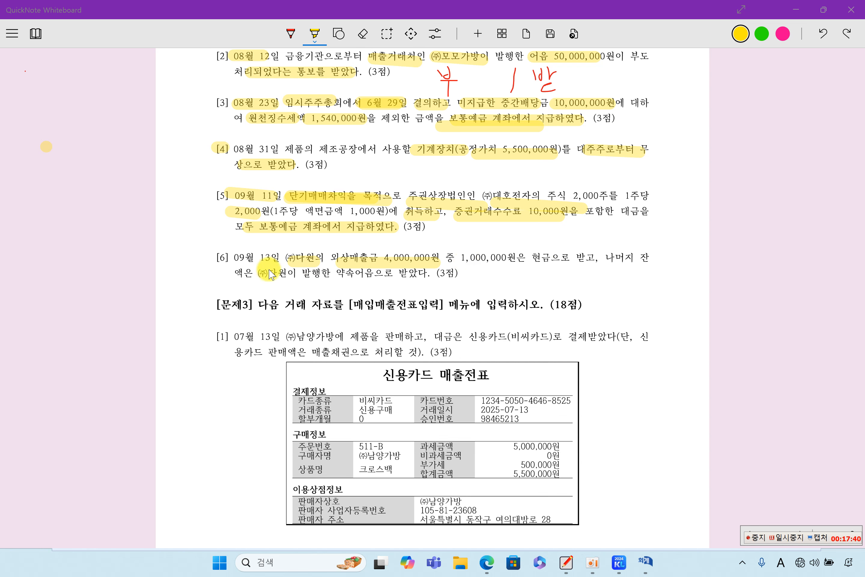
pyautogui.moveTo(258, 273); pyautogui.dragTo(360, 278)
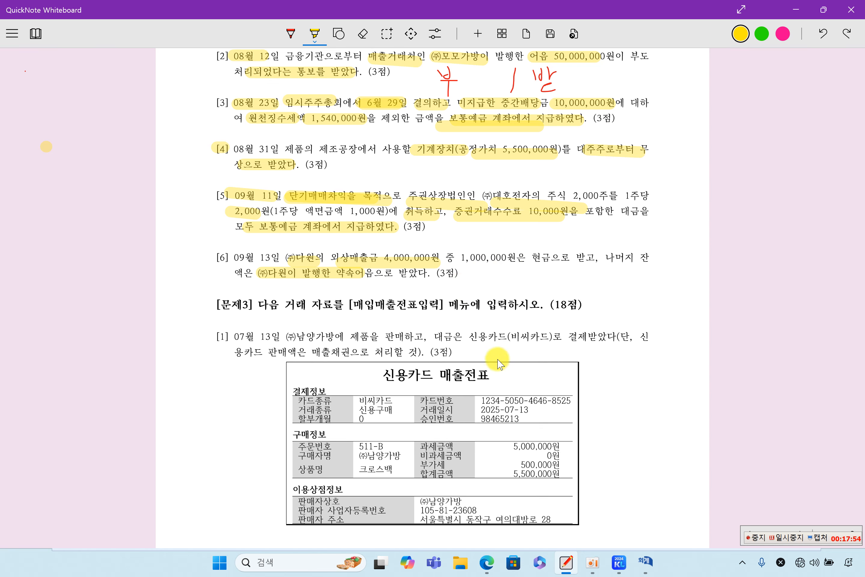
# - Return to KcLep's 일반전표입력 and set the voucher date to 09월 13일
pyautogui.click(646, 561)
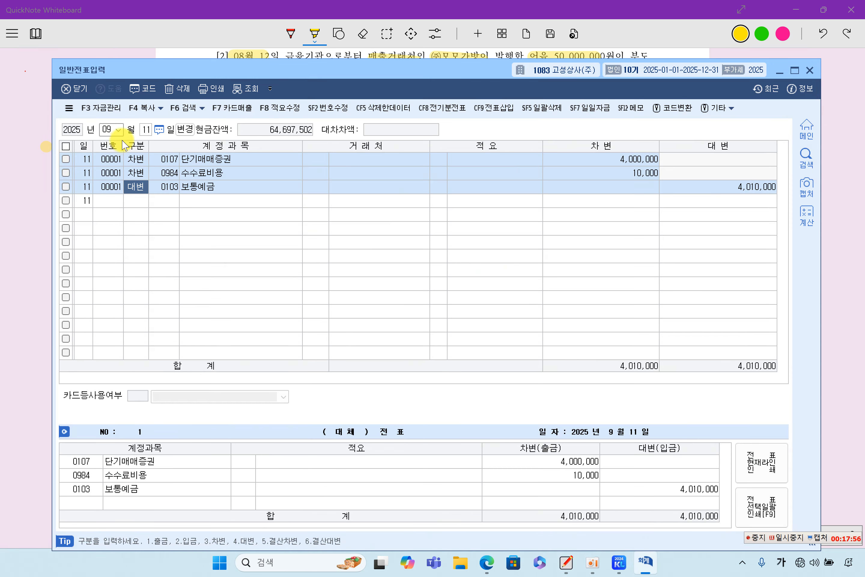
pyautogui.click(140, 199)
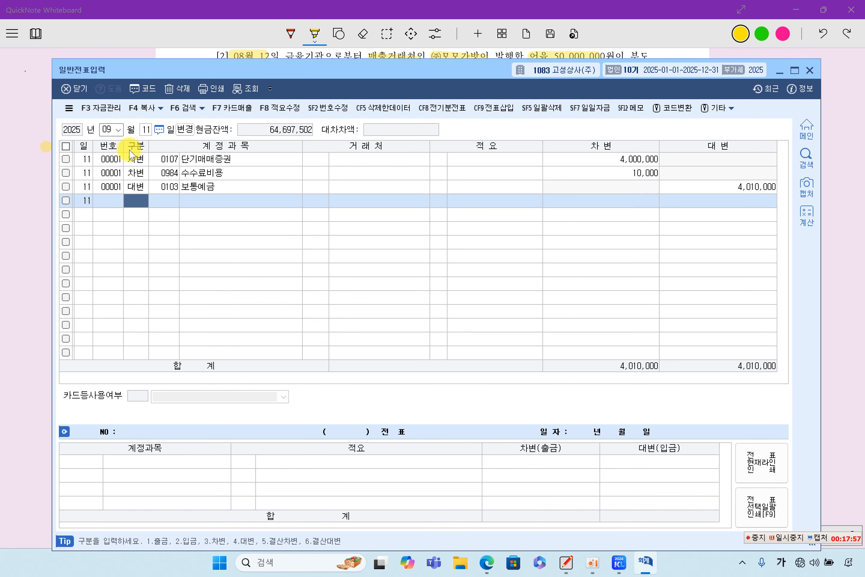
pyautogui.click(108, 129)
pyautogui.write('08')
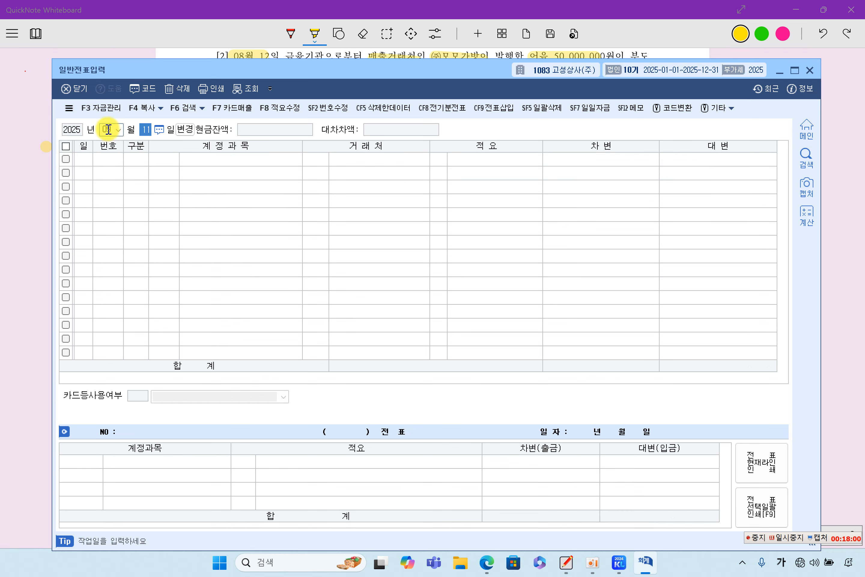
pyautogui.write('13')
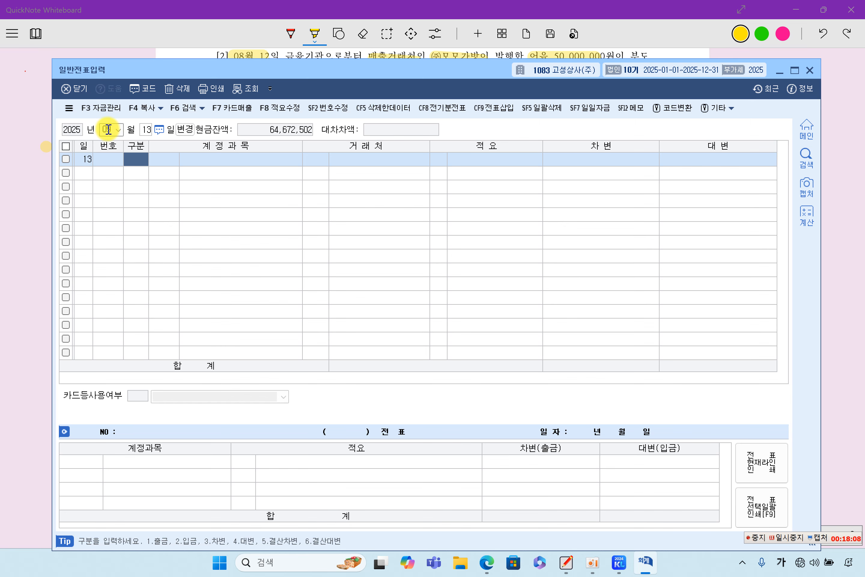
# - Add a debit line to the 09월 13일 voucher for 현금 (0101) with an amount of 1,000,000
pyautogui.write('3101')
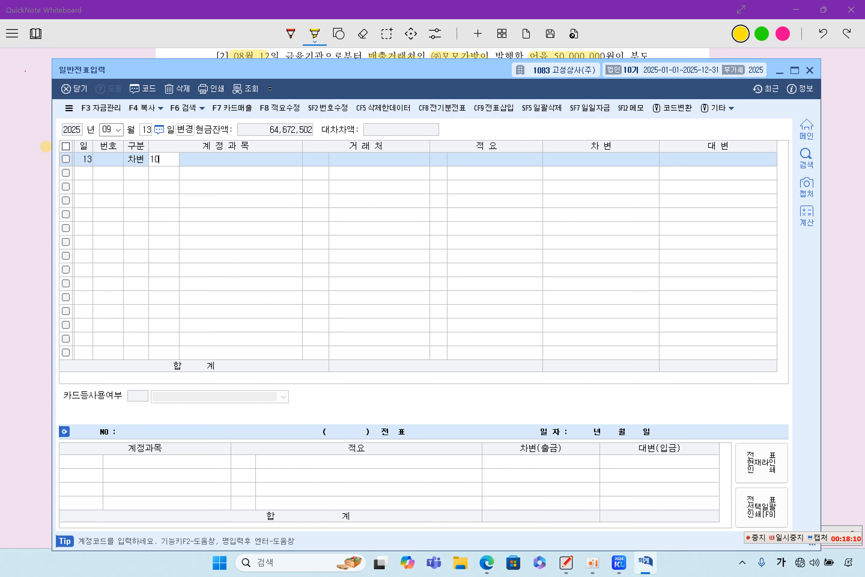
pyautogui.press('Return')
pyautogui.press('Return')
pyautogui.press('Return')
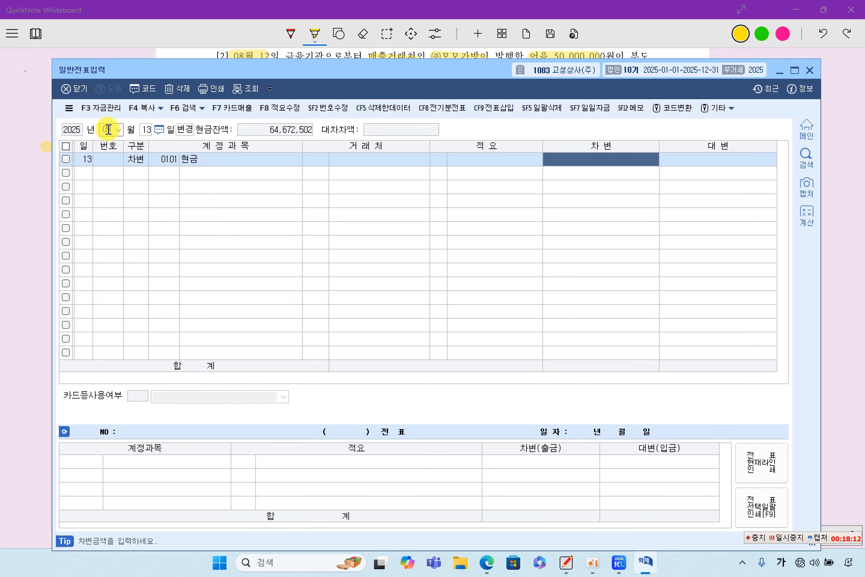
pyautogui.write('1000000')
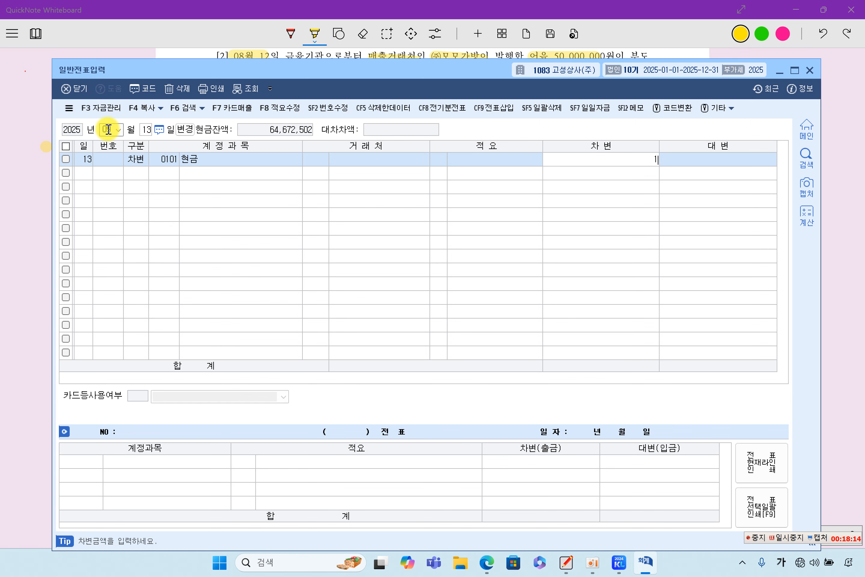
pyautogui.press('Return')
# - Add a debit line to the 09월 13일 voucher for 받을어음 (0110) with 거래처 (주)다원 and an amount of 3,000,000
pyautogui.write('3')
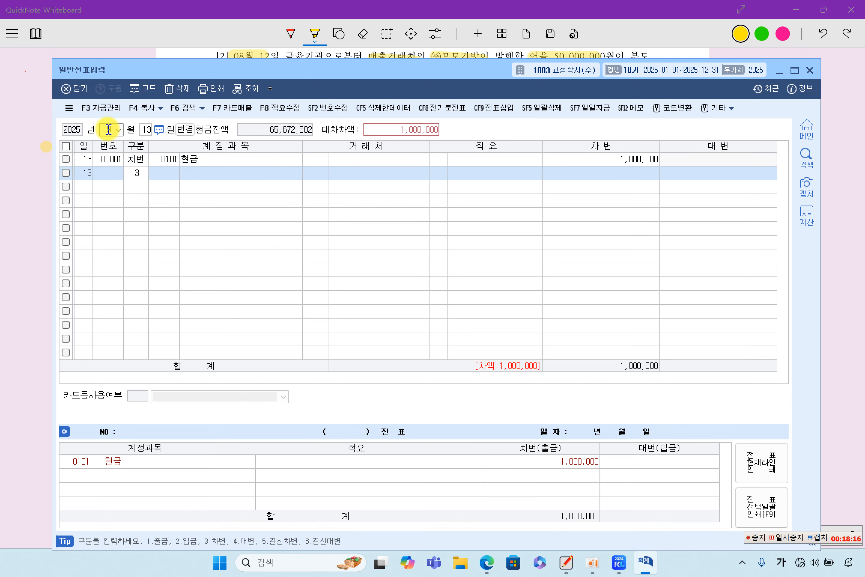
pyautogui.press('Return')
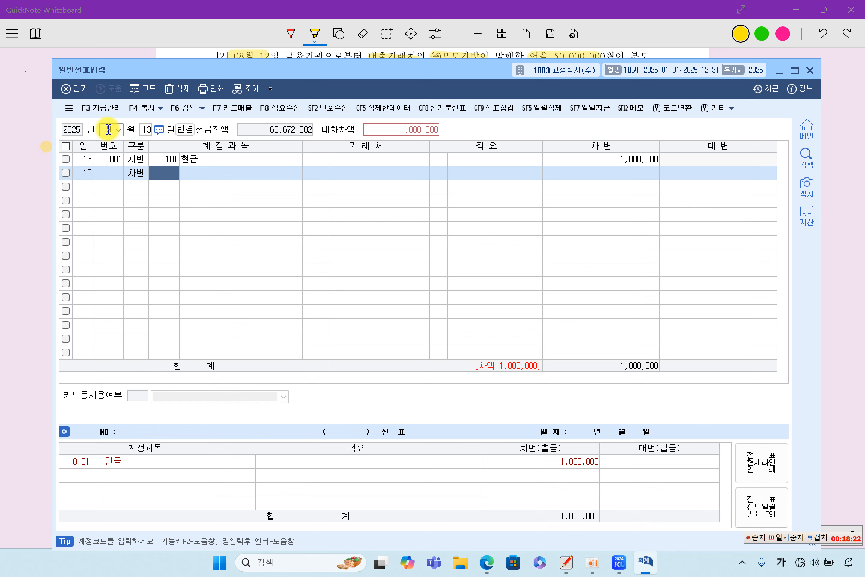
pyautogui.write('110')
pyautogui.press('Return')
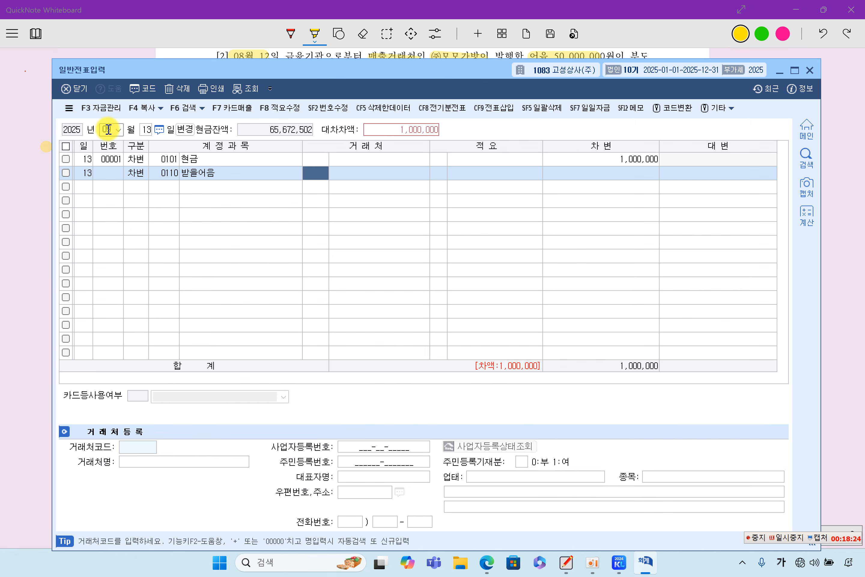
pyautogui.press('F2')
pyautogui.write('당')
pyautogui.write('원')
pyautogui.press('Return')
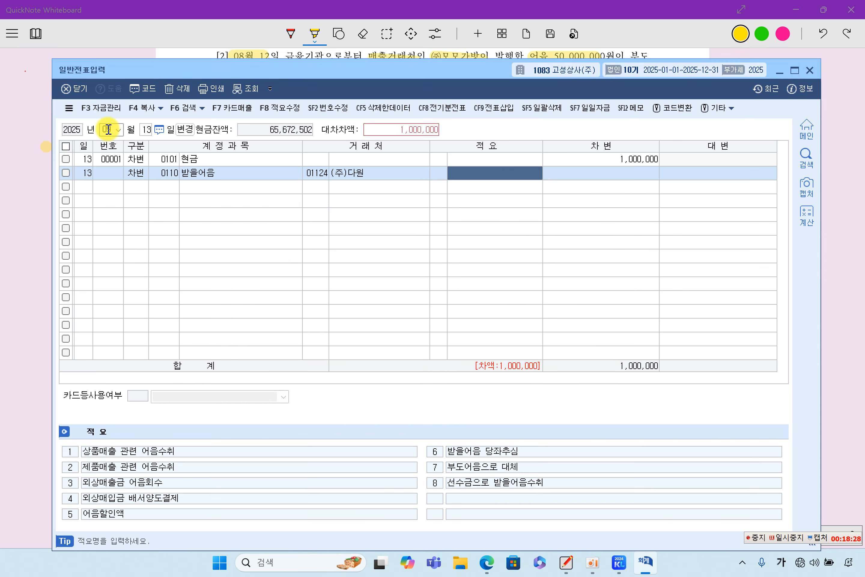
pyautogui.press('Return')
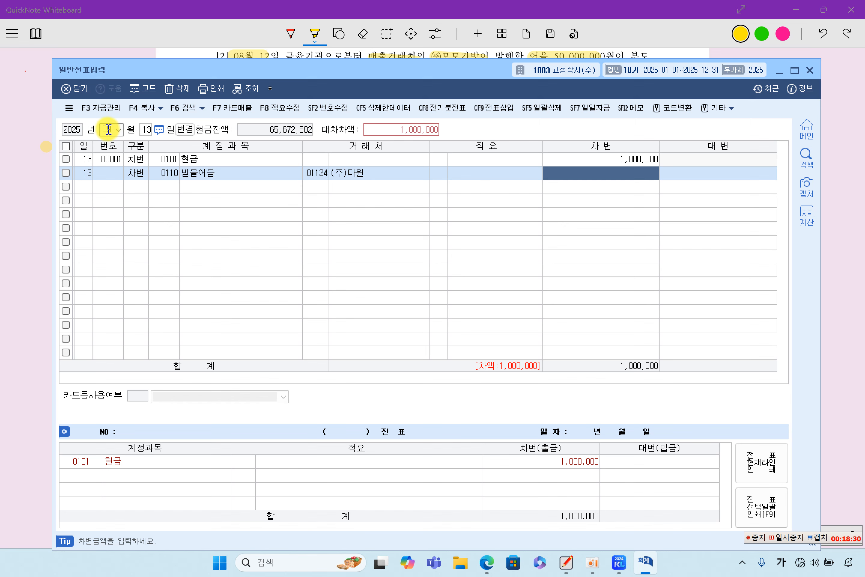
pyautogui.write('3000000')
pyautogui.press('Return')
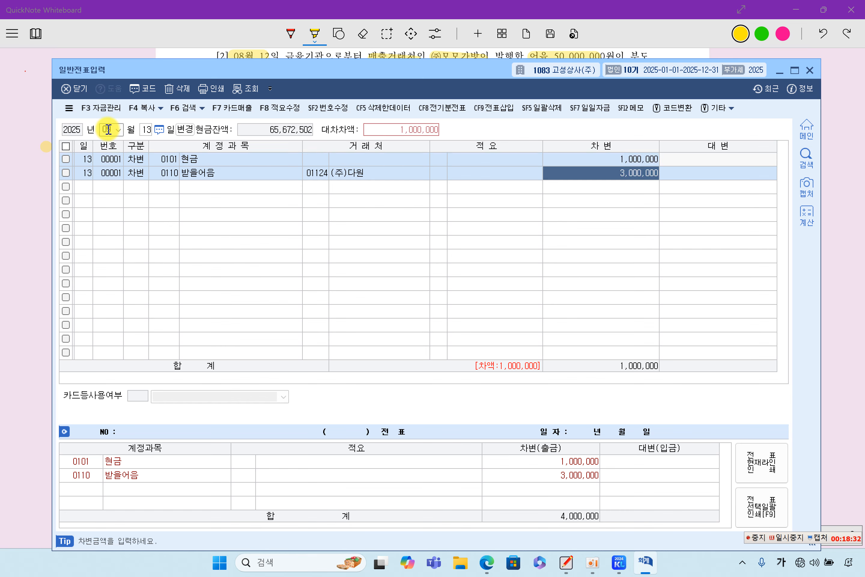
# - Add a credit line for 외상매출금 (0108) with 거래처 (주)다원 and an amount of 4,000,000 to balance the 09월 13일 voucher
pyautogui.write('410')
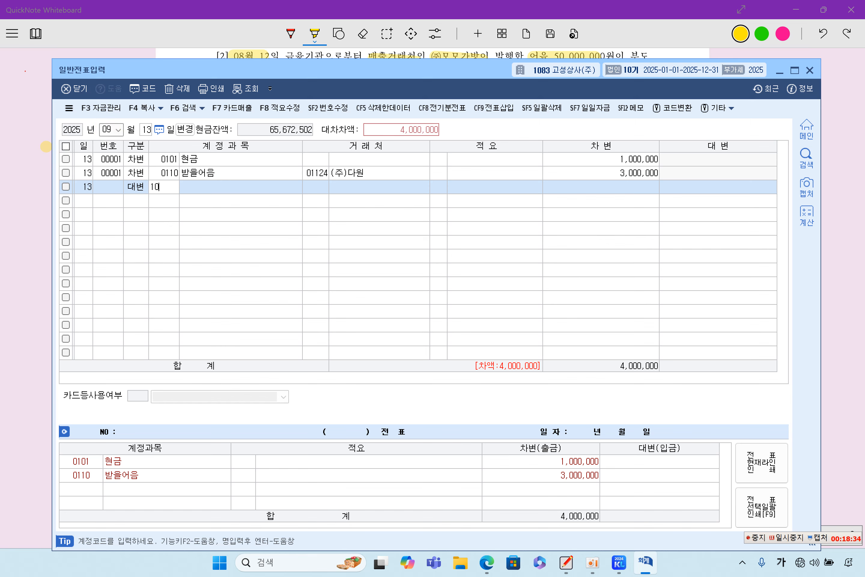
pyautogui.write('8')
pyautogui.press('Return')
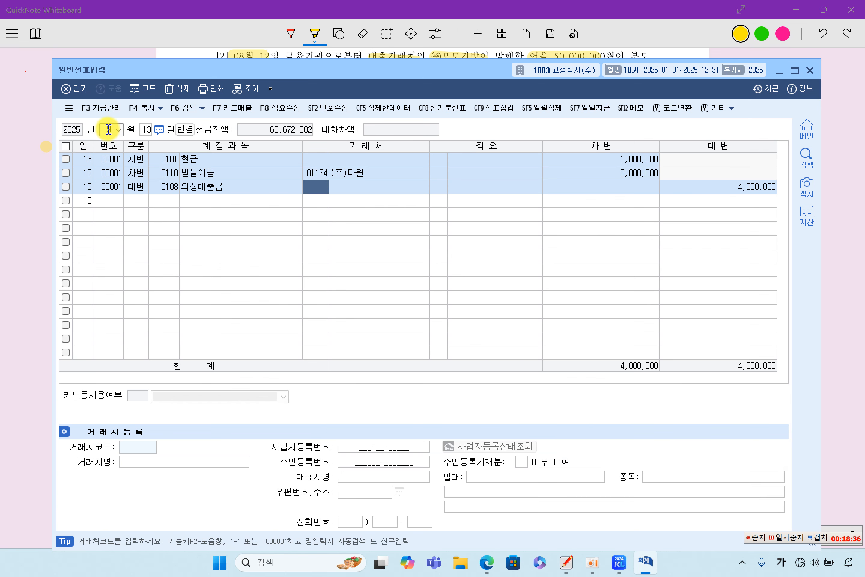
pyautogui.write('1124')
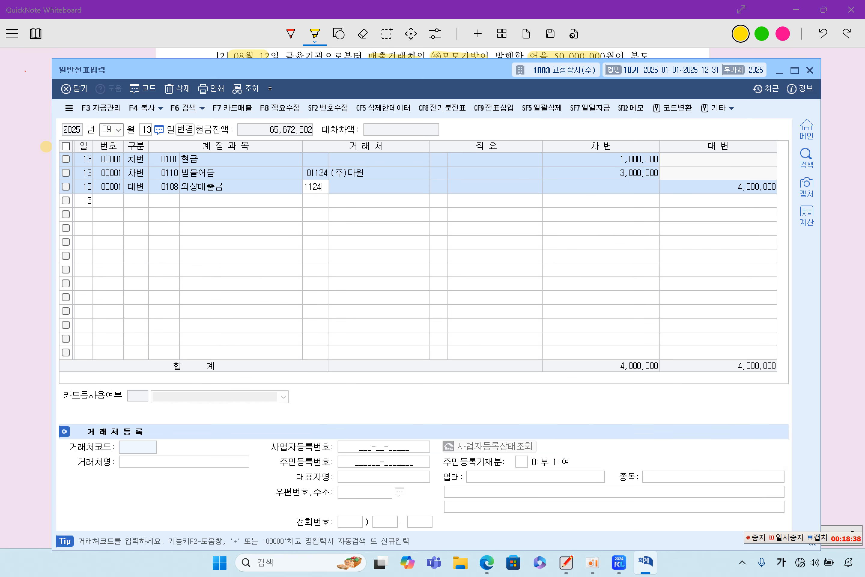
pyautogui.press('Return')
pyautogui.press('Return')
pyautogui.press('Return')
pyautogui.press('Up')
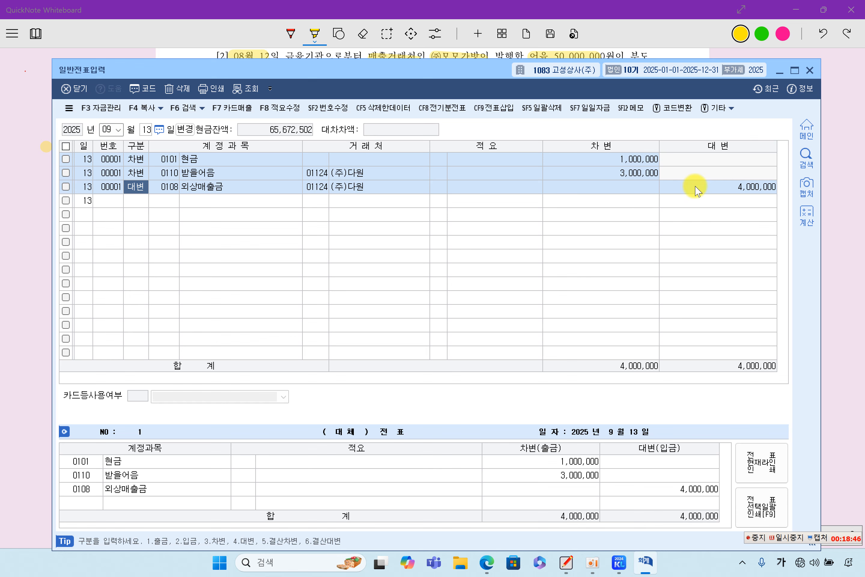
# - Check the 09월 13일 voucher's amounts and the 받을어음 line's 거래처, and switch to the problem sheet in QuickNote Whiteboard
pyautogui.click(719, 187)
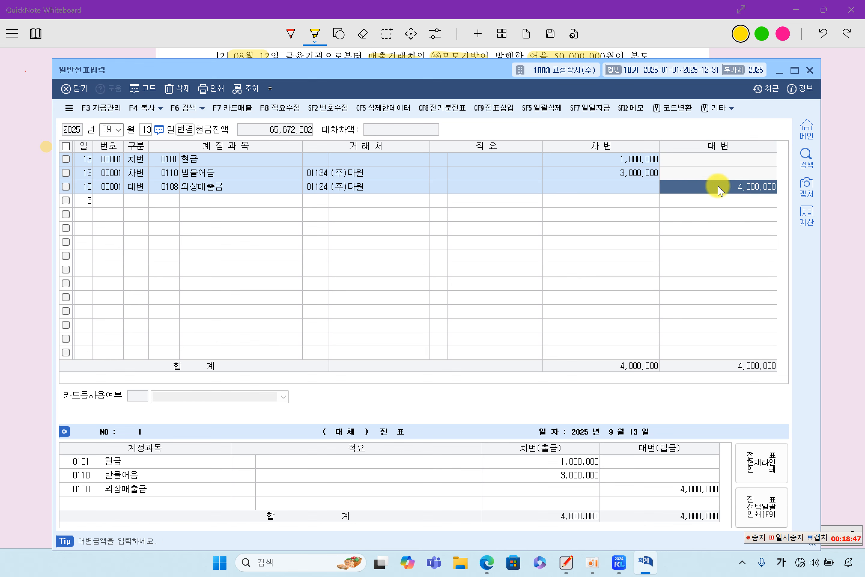
pyautogui.click(626, 159)
pyautogui.click(612, 173)
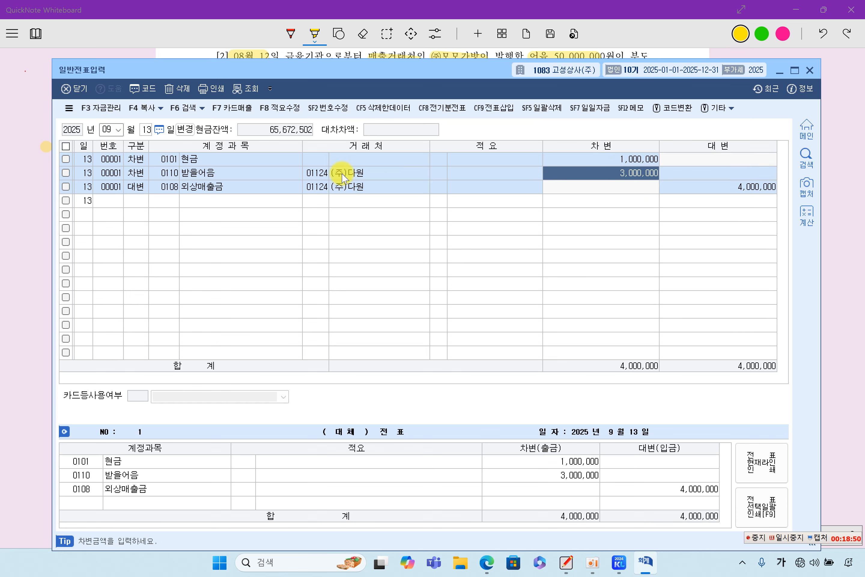
pyautogui.click(314, 173)
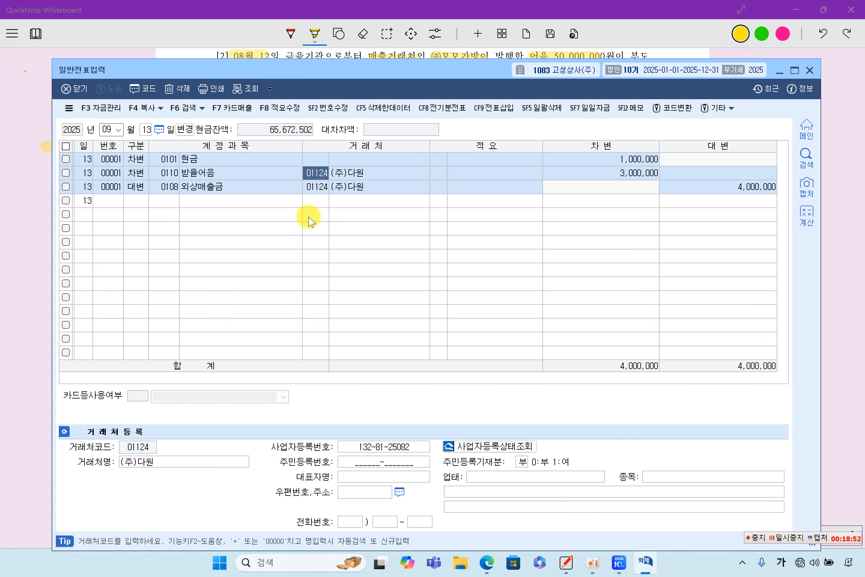
pyautogui.click(29, 247)
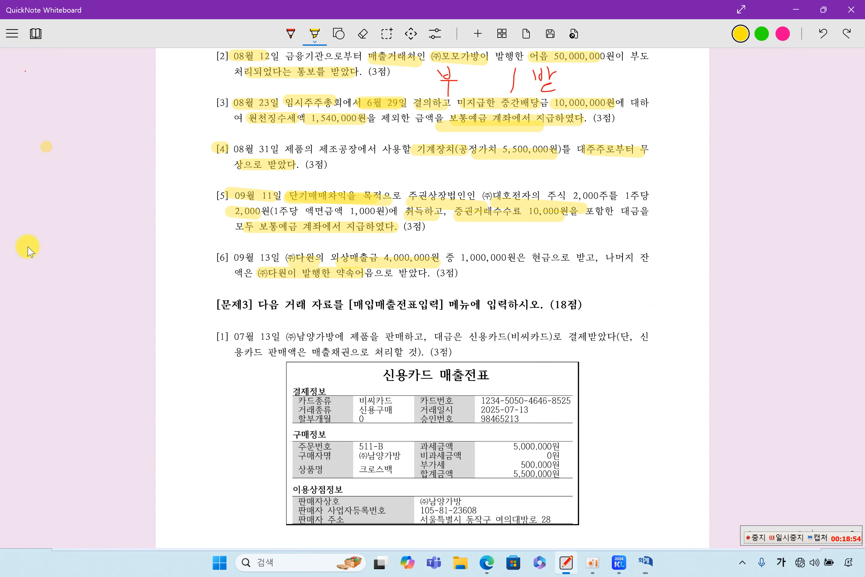